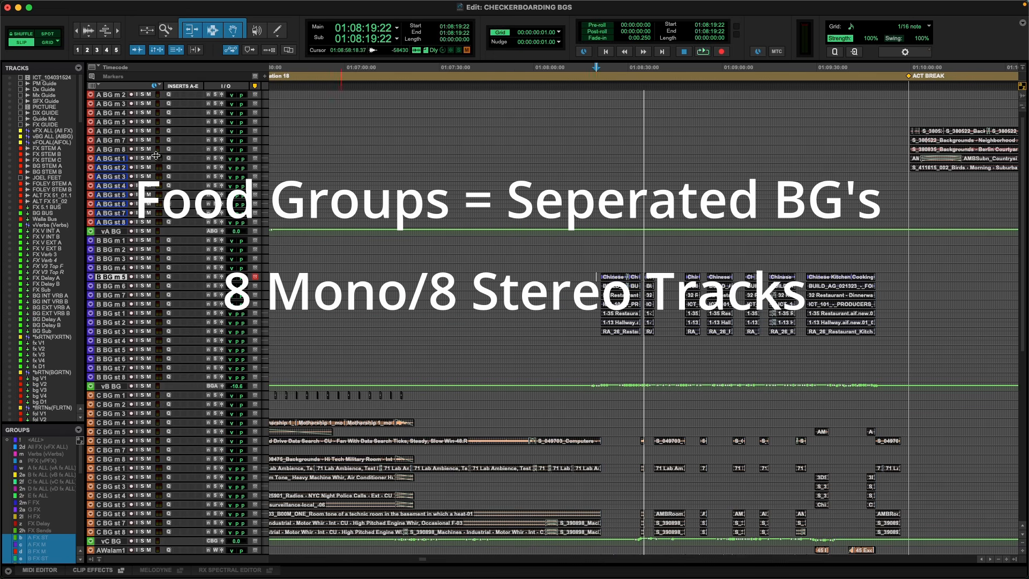
Highlight ranges across the A BG, B BG and C BG track groups in turn, and view the Walla A and Walla B tracks.
drag(591, 94, 707, 222)
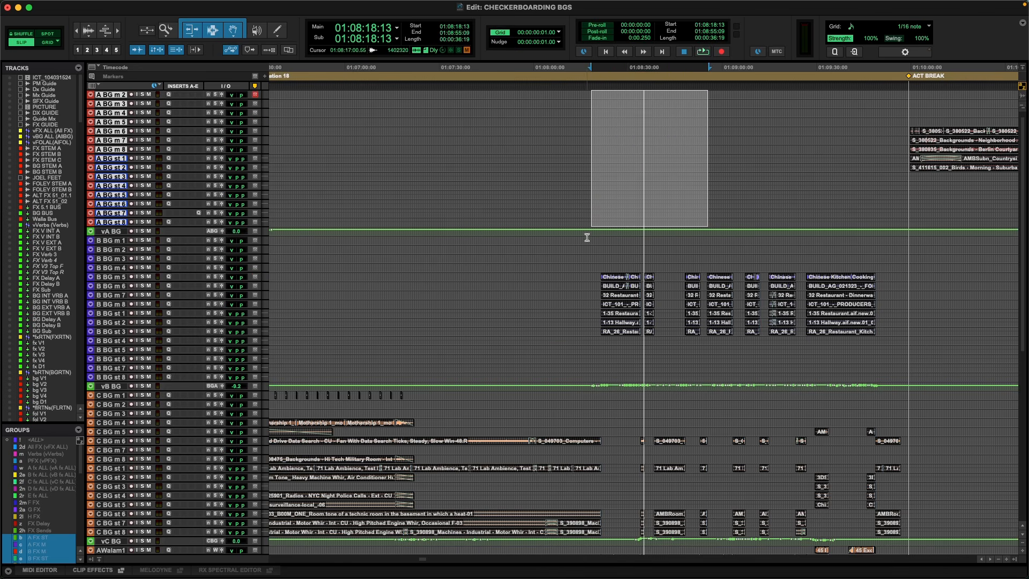
drag(586, 235, 778, 370)
scroll(682, 395, down, 5)
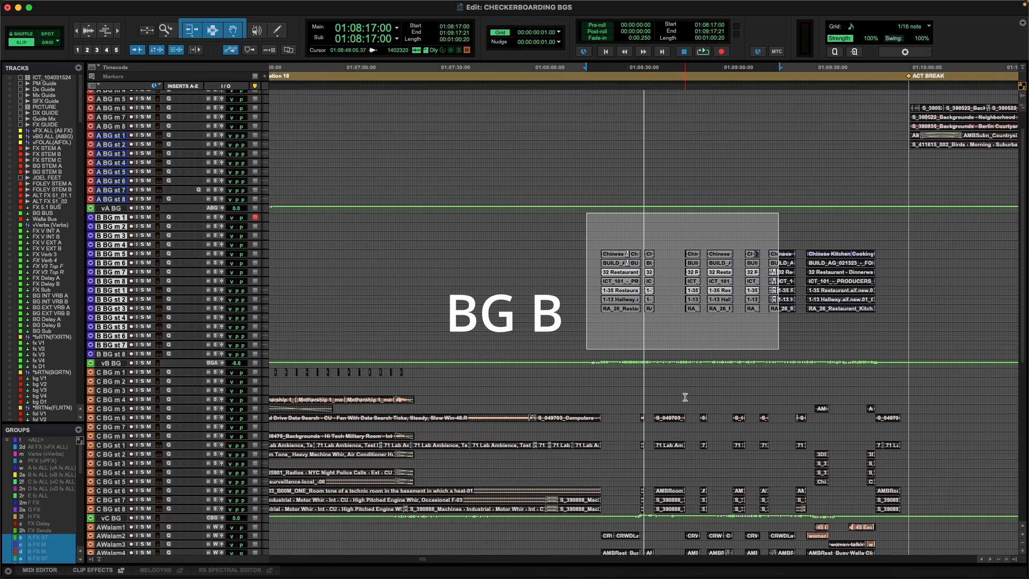
drag(601, 292, 762, 428)
scroll(609, 427, down, 3)
scroll(610, 427, down, 5)
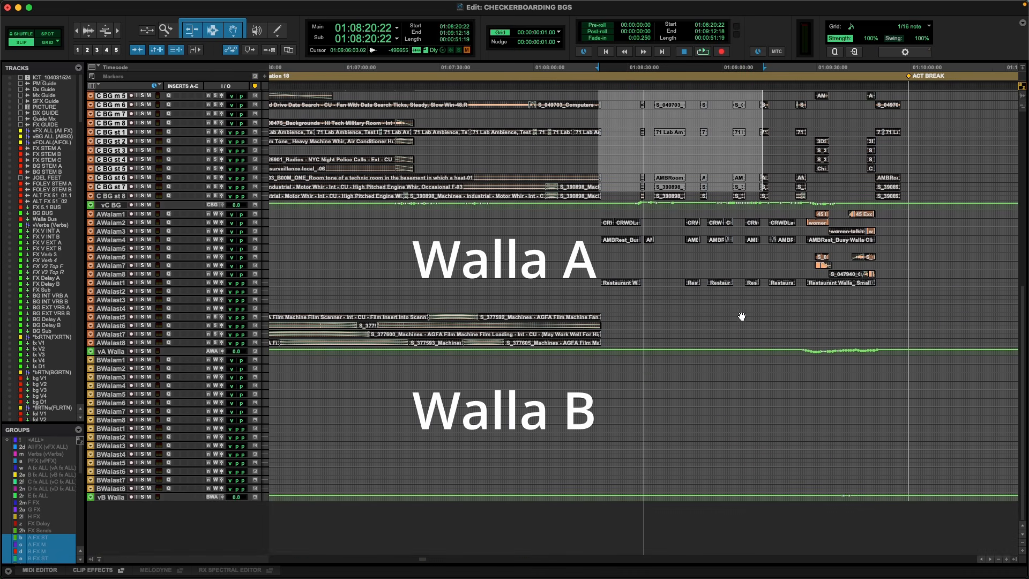
click(660, 248)
scroll(662, 246, up, 9)
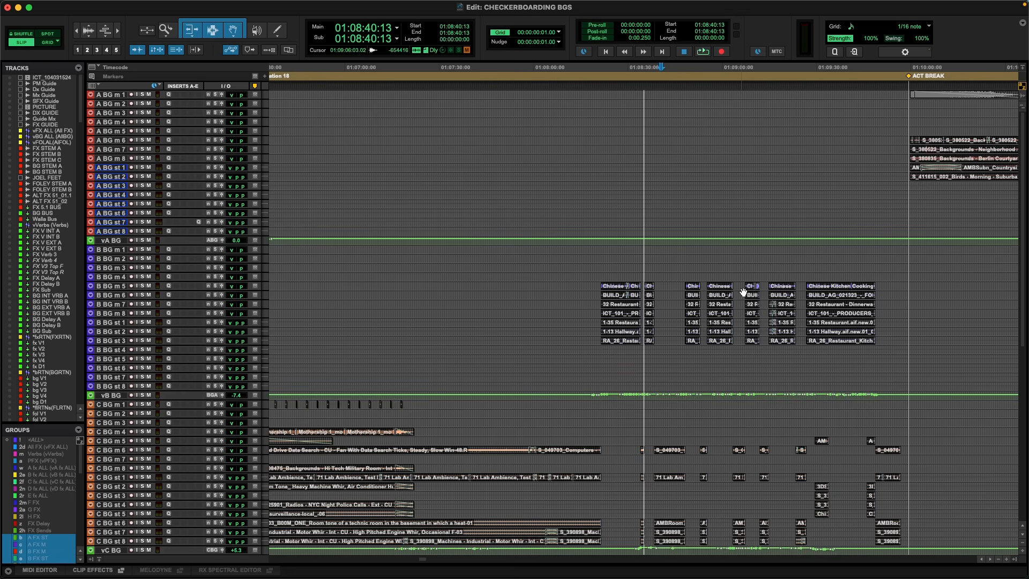
Select a range across B BG m 1 to B BG st 2 over the restaurant clips and view it against the whole session.
click(589, 252)
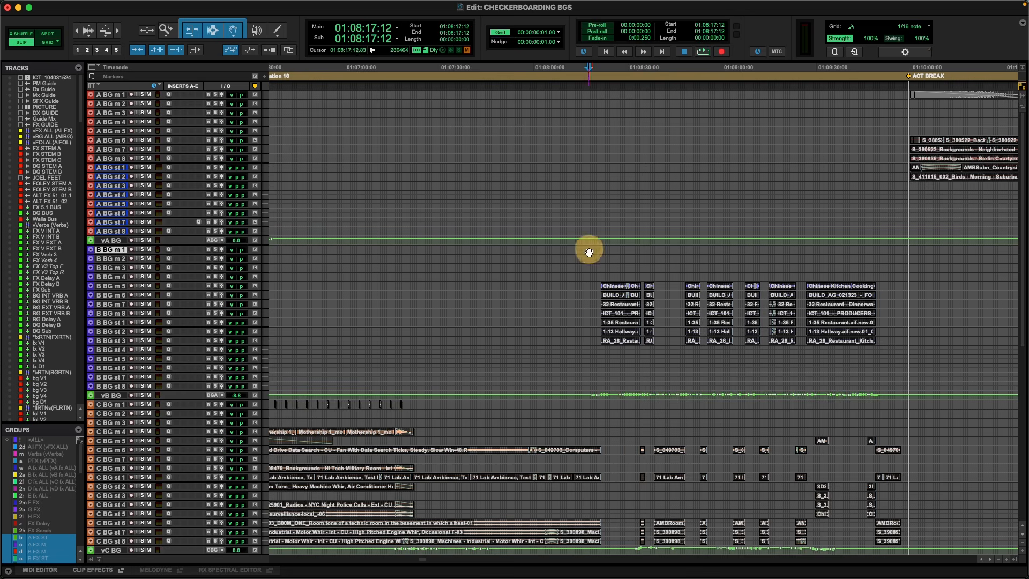
drag(588, 249, 746, 333)
key(super+bracketleft)
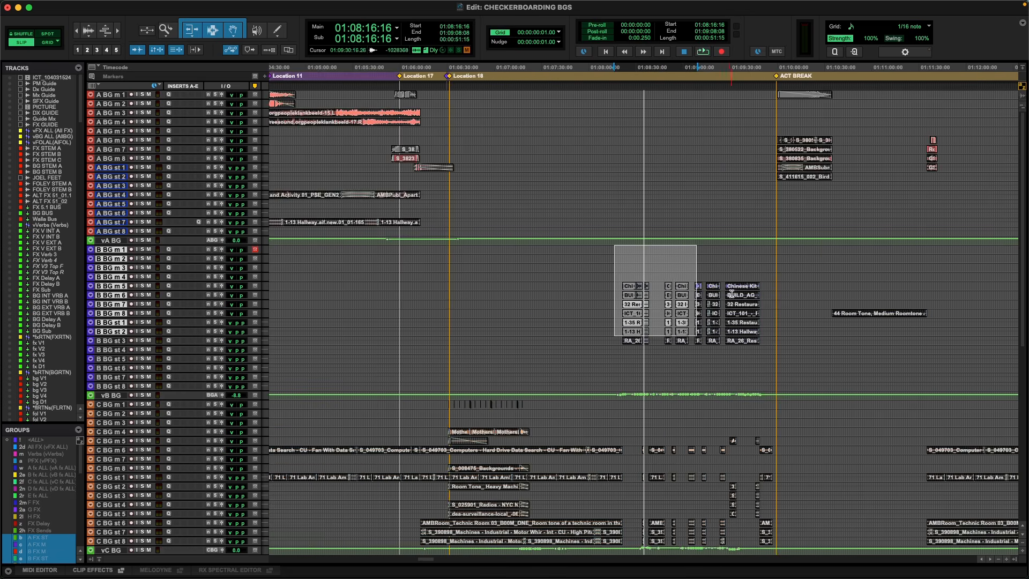
key(super+bracketleft)
key(super+bracketleft)
key(super+bracketleft)
key(super+bracketleft)
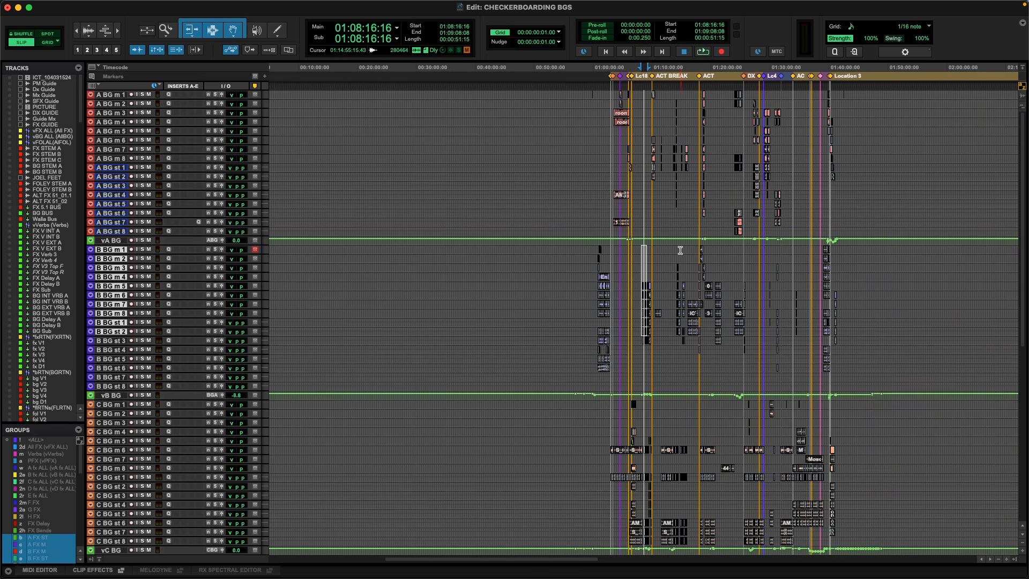
Select a long range across B BG m 1 to B BG st 7 starting at 01:09:03:17 and examine the clips at its start.
click(680, 250)
key(super+bracketright)
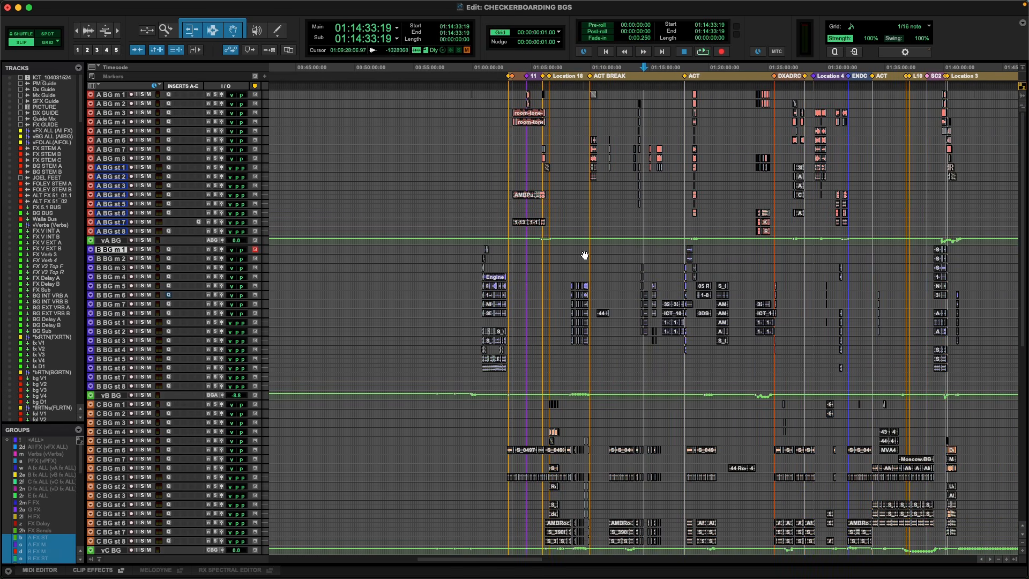
drag(578, 246, 784, 377)
key(super+bracketright)
key(super+bracketright)
key(super+bracketright)
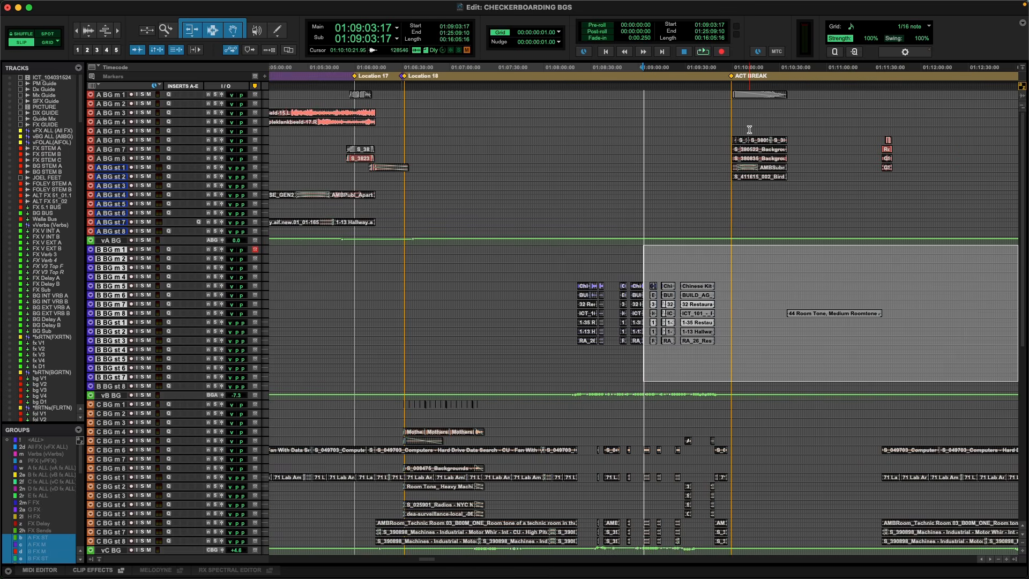
Try to move the A BG m 6 to A BG st 2 clips at the ACT BREAK marker down onto the B BG tracks.
click(749, 130)
key(super+bracketright)
key(super+bracketright)
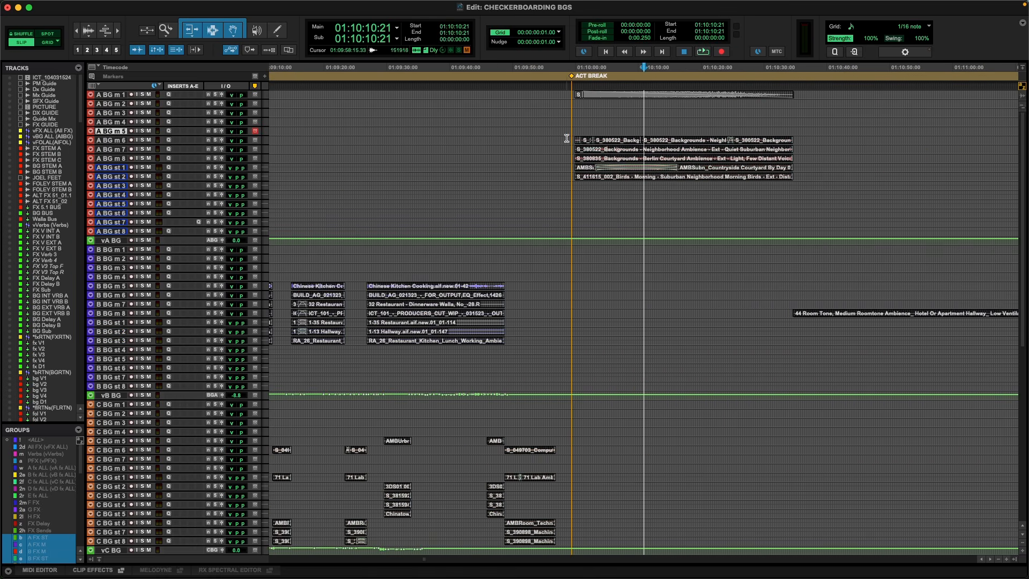
drag(566, 138, 811, 179)
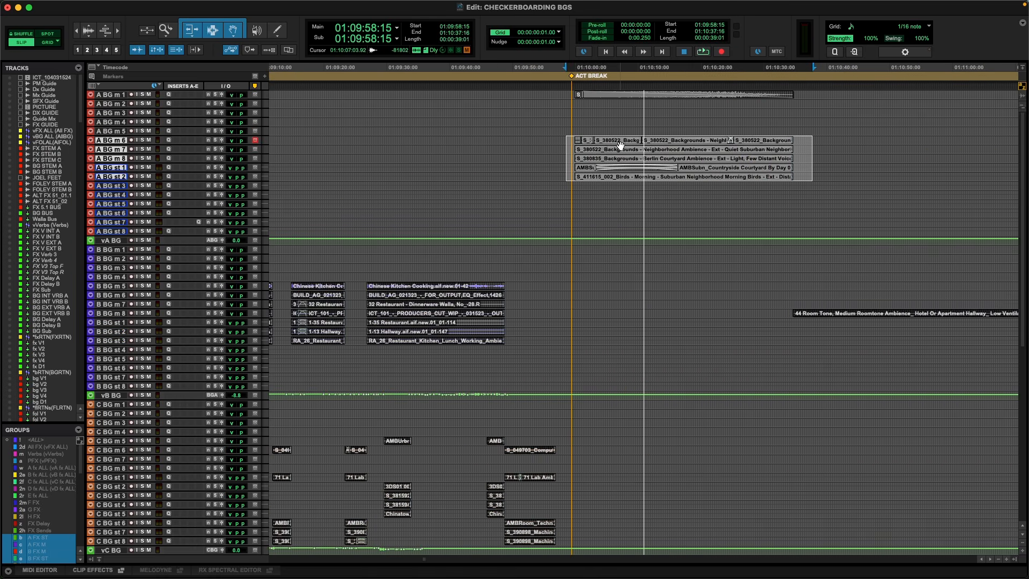
drag(620, 145, 606, 274)
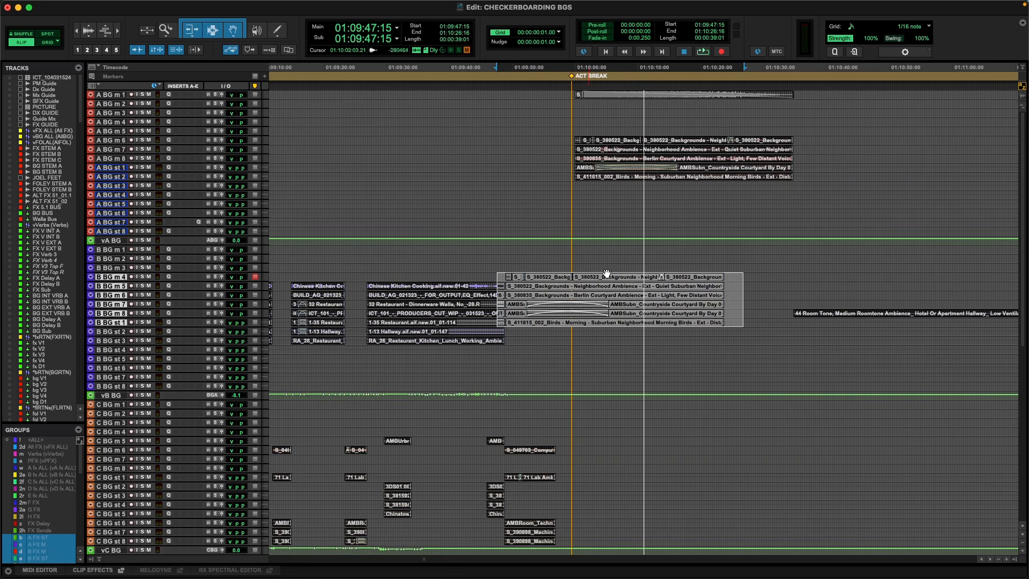
key(super+z)
key(super+z)
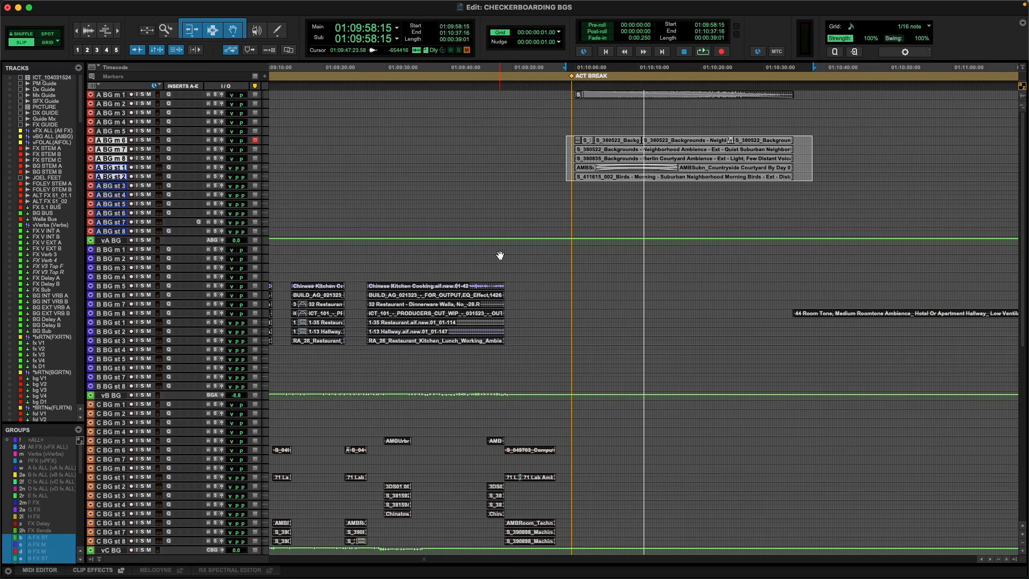
Select a range across B BG m 1 to B BG st 7 from 01:07:47:16, covering the restaurant kitchen clips and passing the ACT BREAK marker.
key(r)
key(r)
key(r)
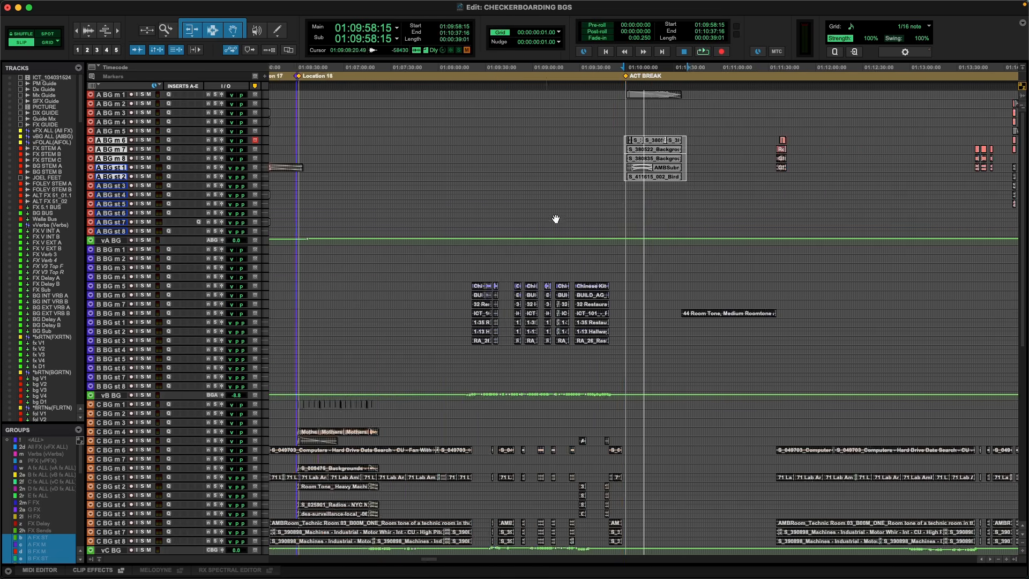
scroll(655, 276, down, 3)
key(r)
key(t)
key(t)
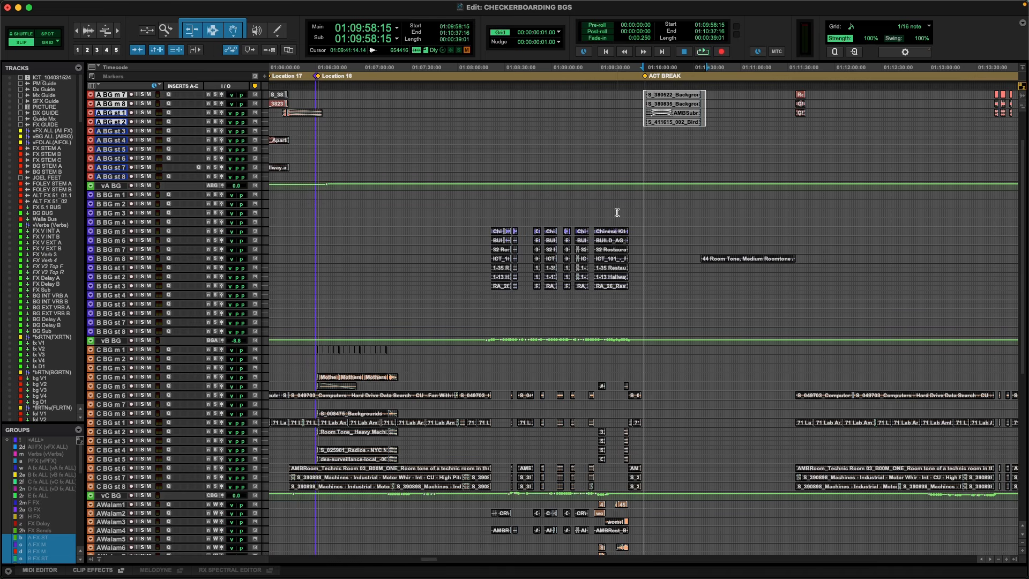
drag(437, 191, 676, 326)
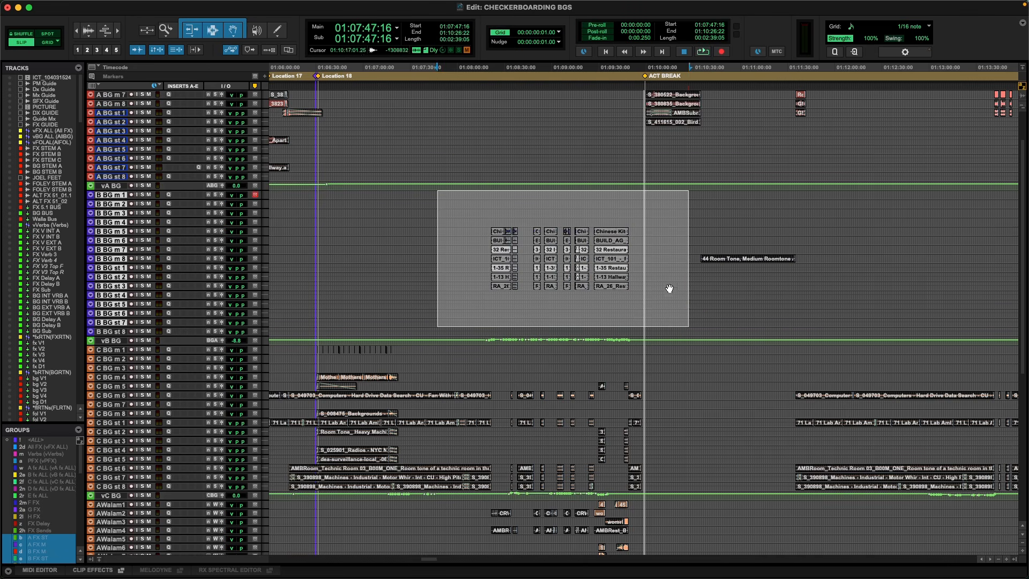
Compare the selected B BG section with the surrounding scenes and place the cursor on B BG m 3 at 01:09:09:04.
key(super+bracketleft)
key(super+bracketleft)
key(super+bracketleft)
key(super+bracketright)
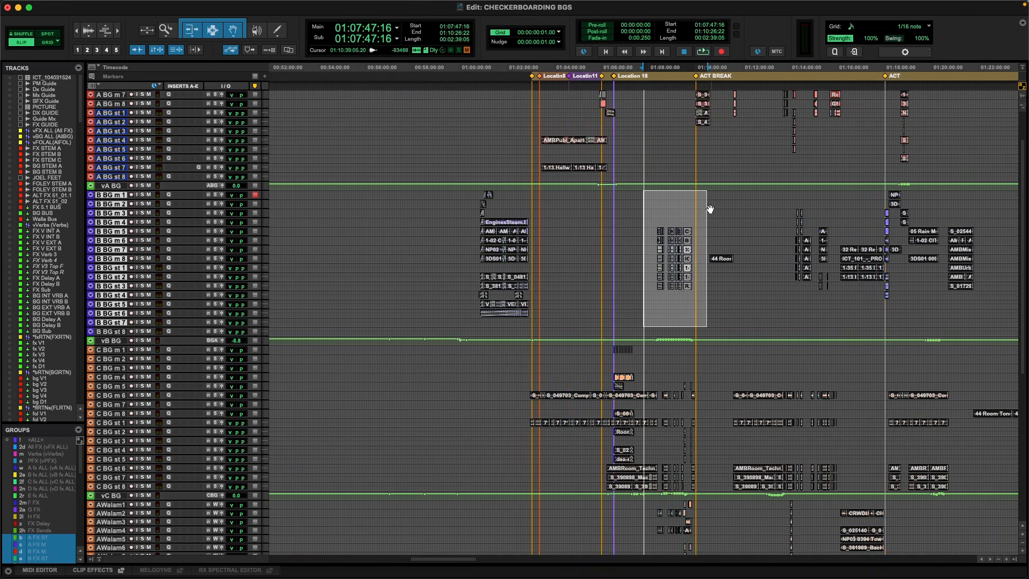
click(676, 210)
key(super+bracketright)
key(super+bracketright)
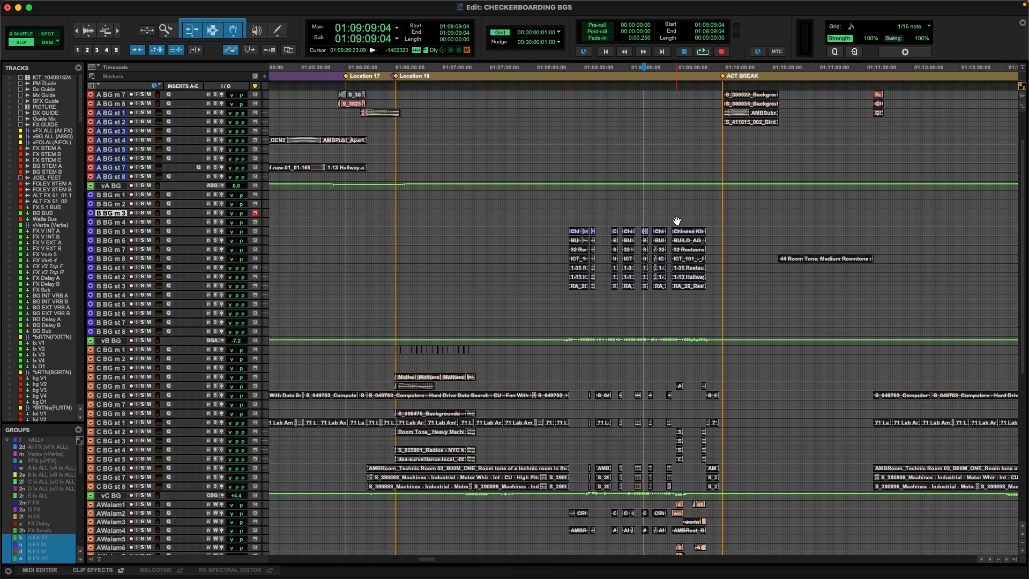
key(super+bracketright)
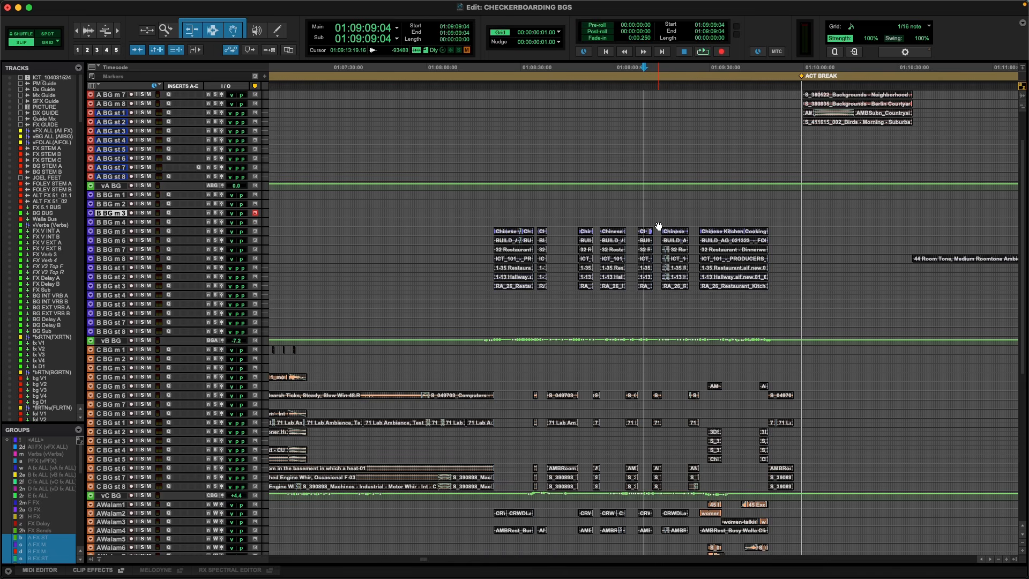
Compare the alternating scene cuts by selecting the C BG clips near 01:08:53, the preceding B BG restaurant clips, and the C BG clips again.
click(587, 222)
click(613, 227)
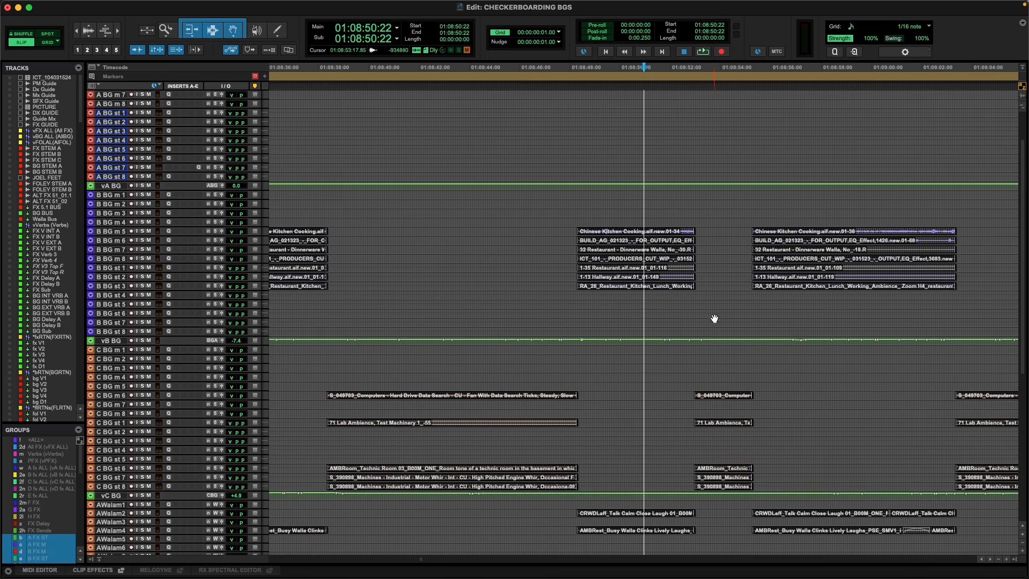
drag(697, 385, 763, 484)
key(t)
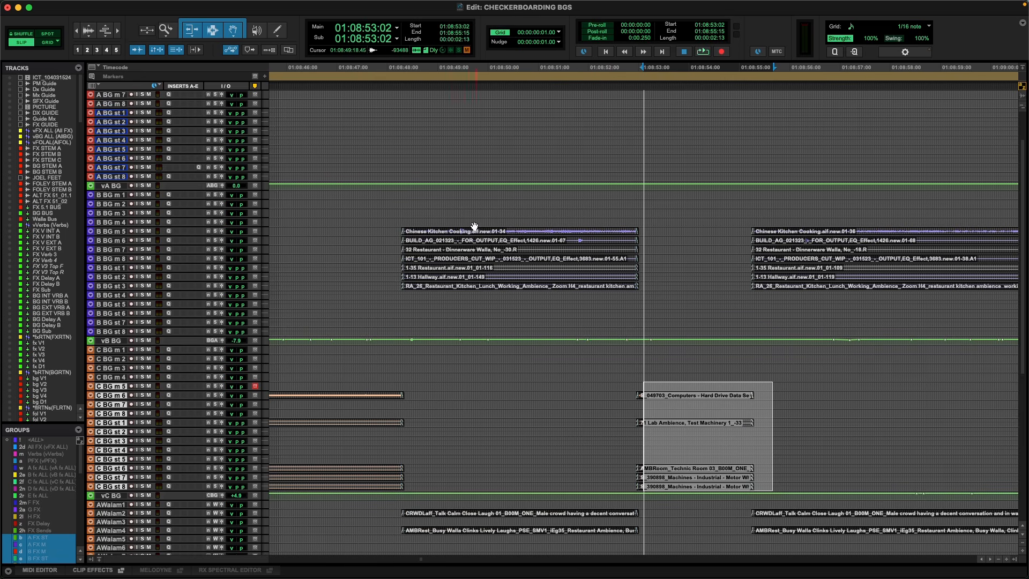
drag(453, 219, 680, 297)
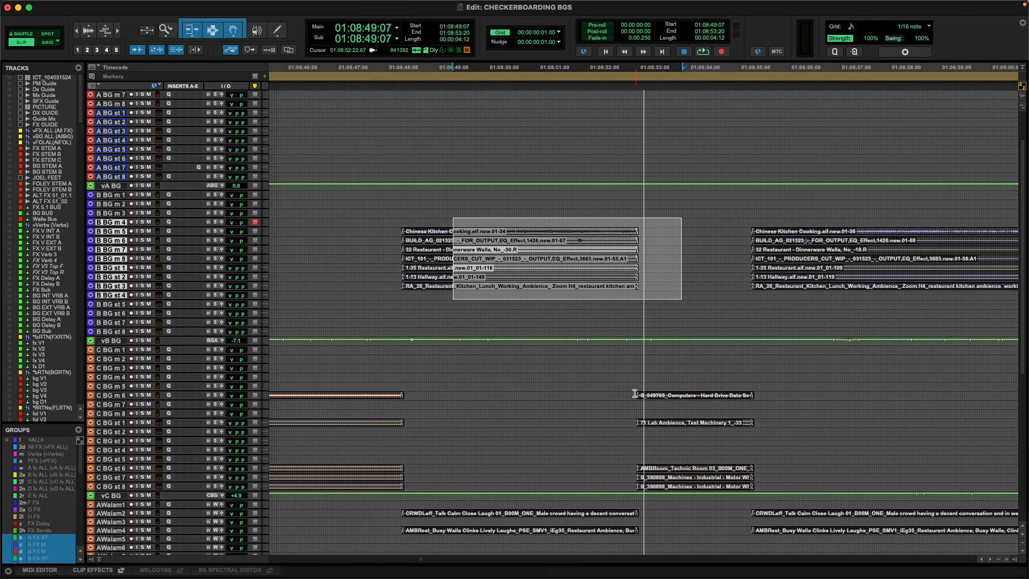
drag(627, 393, 778, 485)
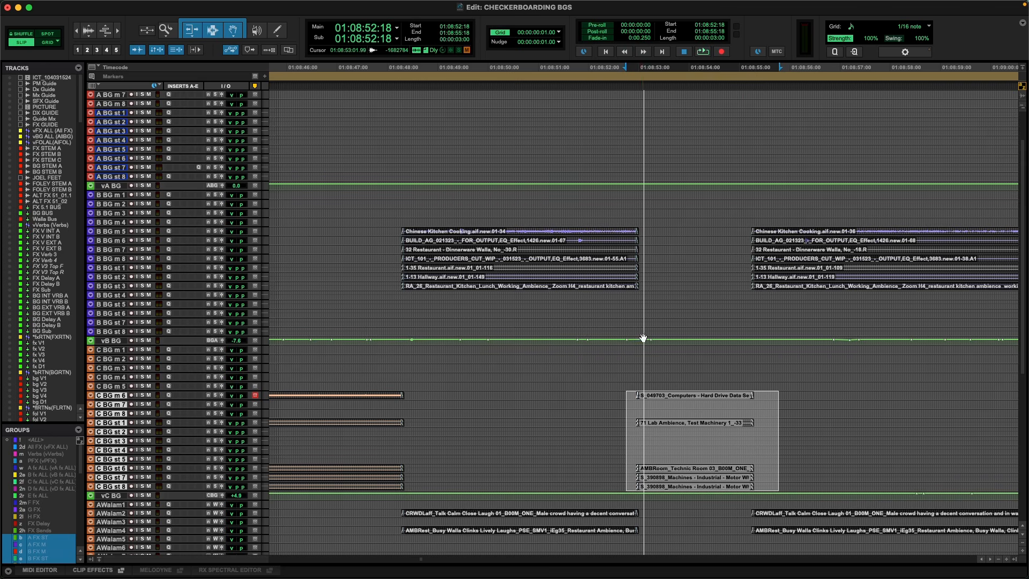
Place the cursor alternately over the B BG restaurant clips and the gap after them, on tracks B BG m 4 and B BG m 3.
click(572, 223)
click(679, 222)
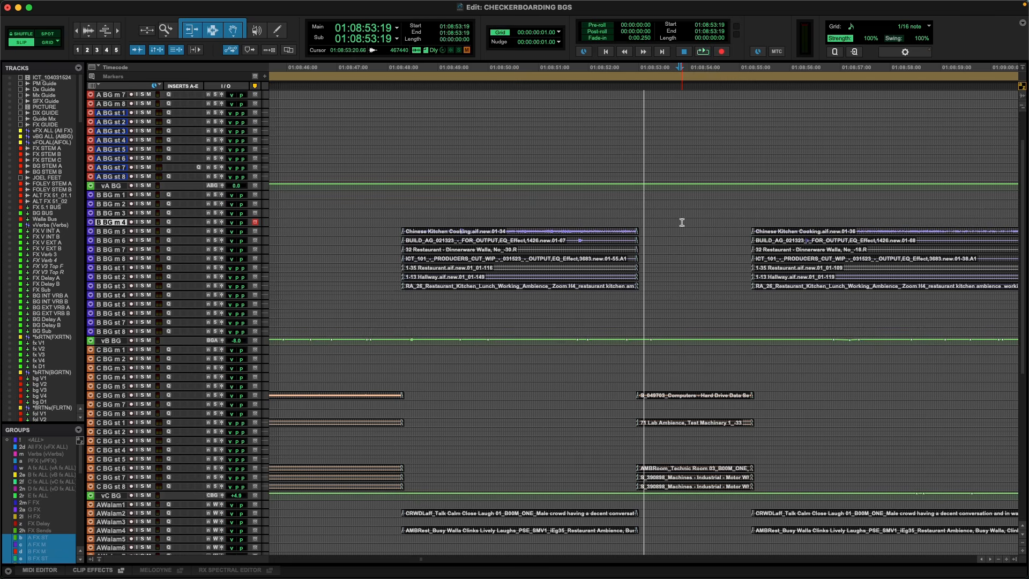
click(559, 209)
click(677, 212)
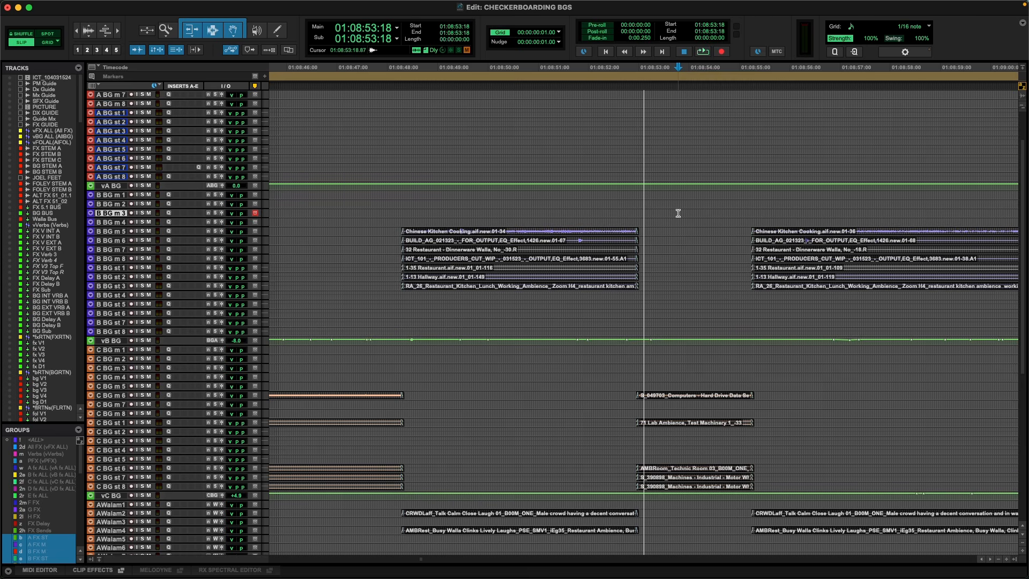
click(537, 210)
Select about 14 seconds across all A BG tracks and vA BG from 01:08:45:12, and place the cursor on the vA BG track.
key(r)
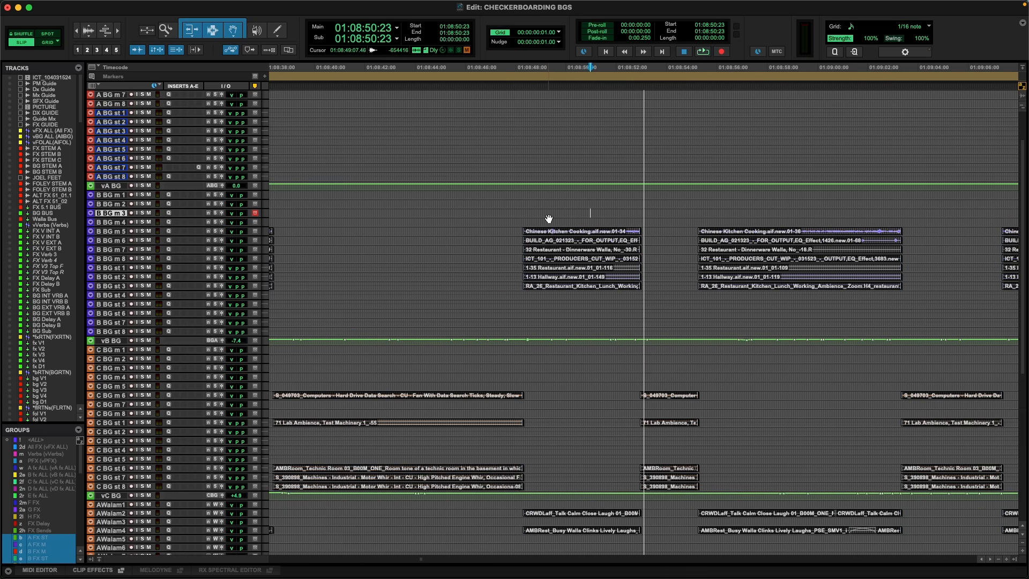
key(r)
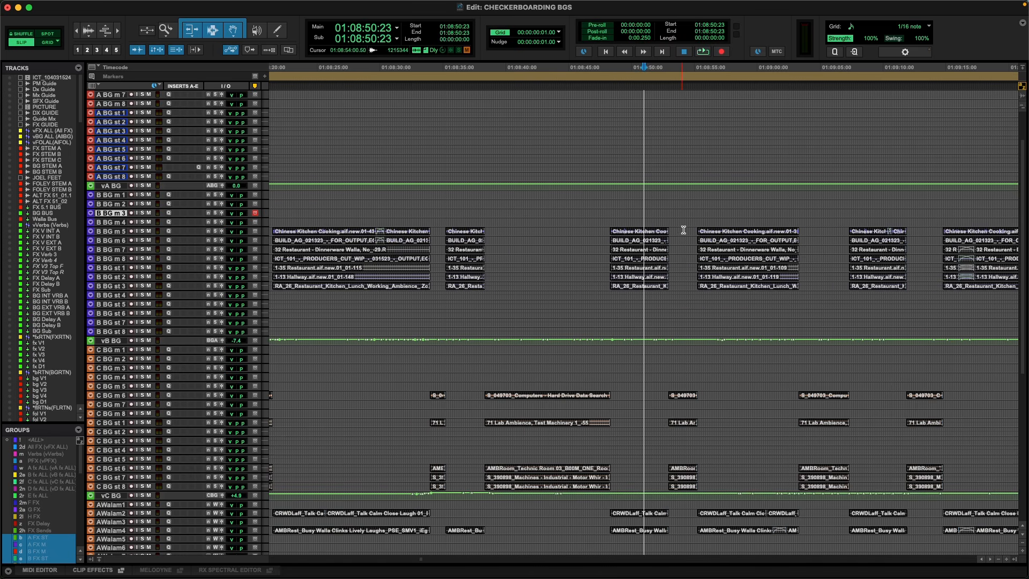
scroll(679, 230, right, 1)
scroll(1021, 177, up, 3)
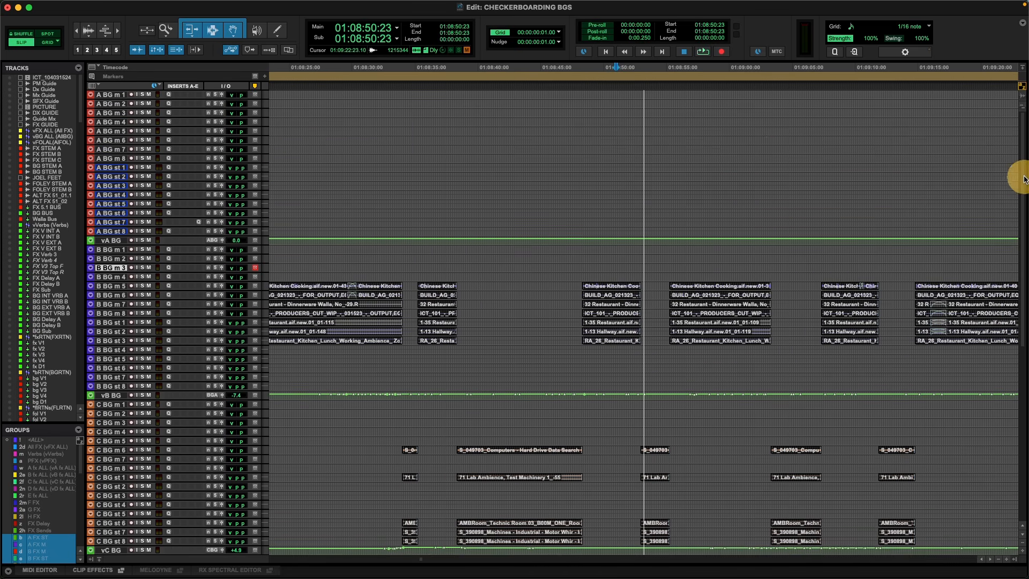
click(551, 97)
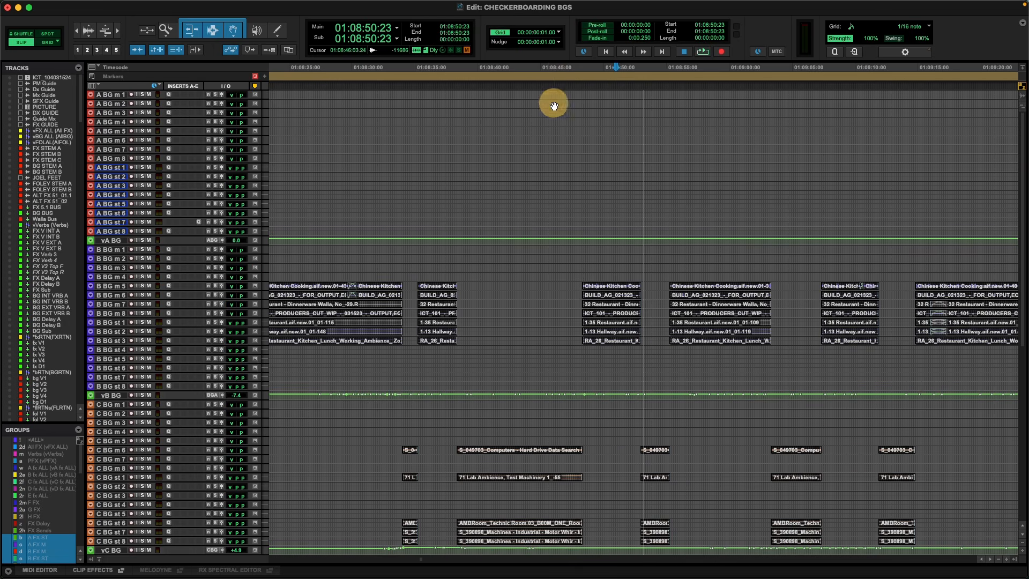
drag(549, 95, 689, 225)
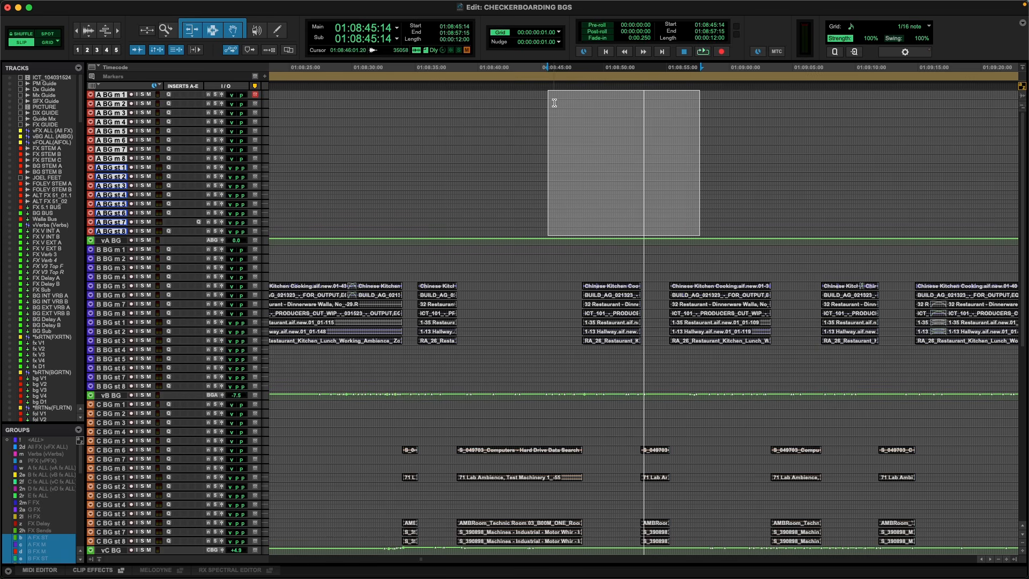
drag(547, 92, 723, 238)
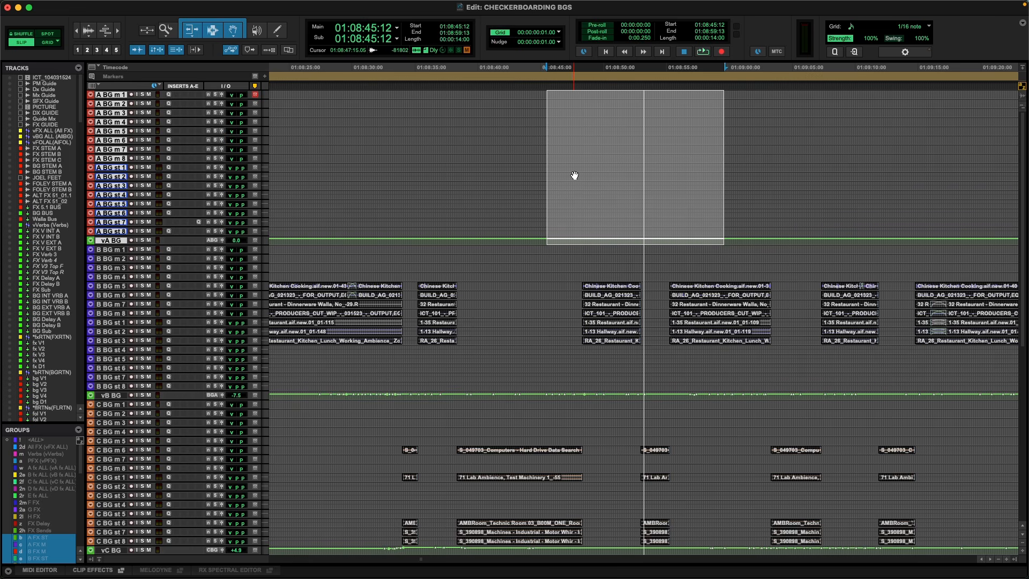
click(571, 239)
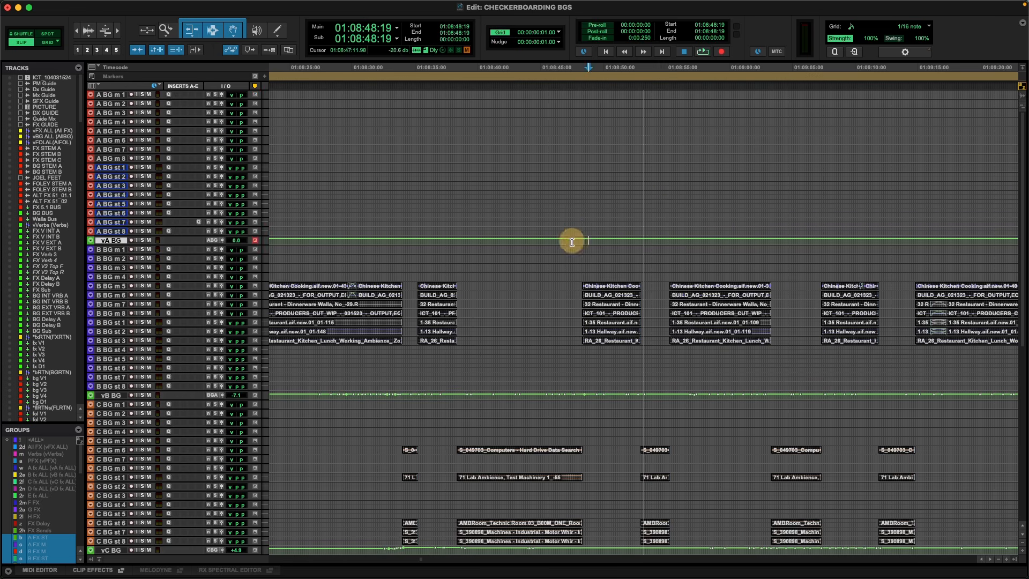
Select about 16 seconds across all B BG tracks from 01:08:45:23, and about 15 seconds across all C BG tracks from 01:08:49:20.
drag(552, 245, 755, 381)
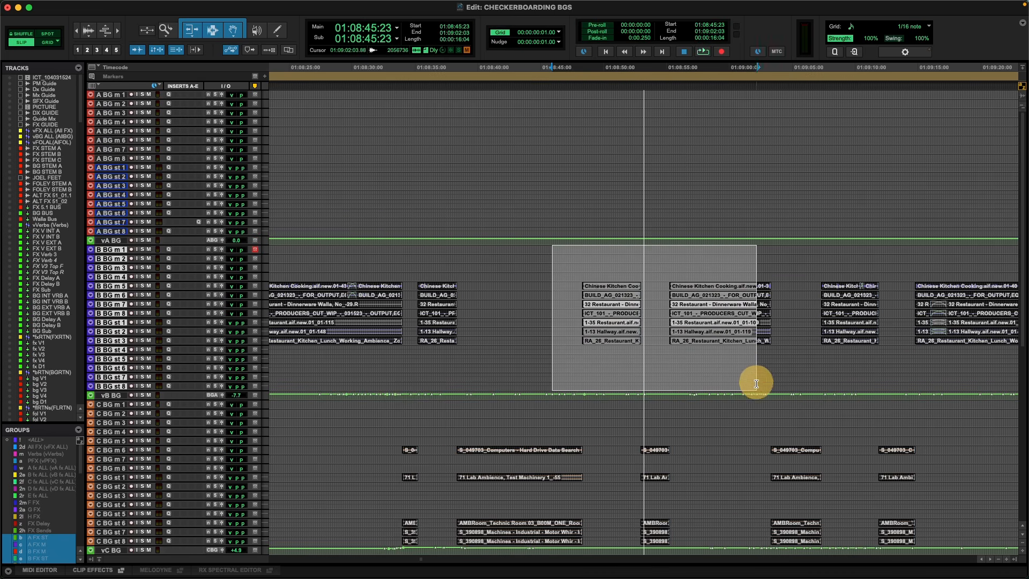
scroll(754, 385, down, 3)
scroll(754, 384, down, 1)
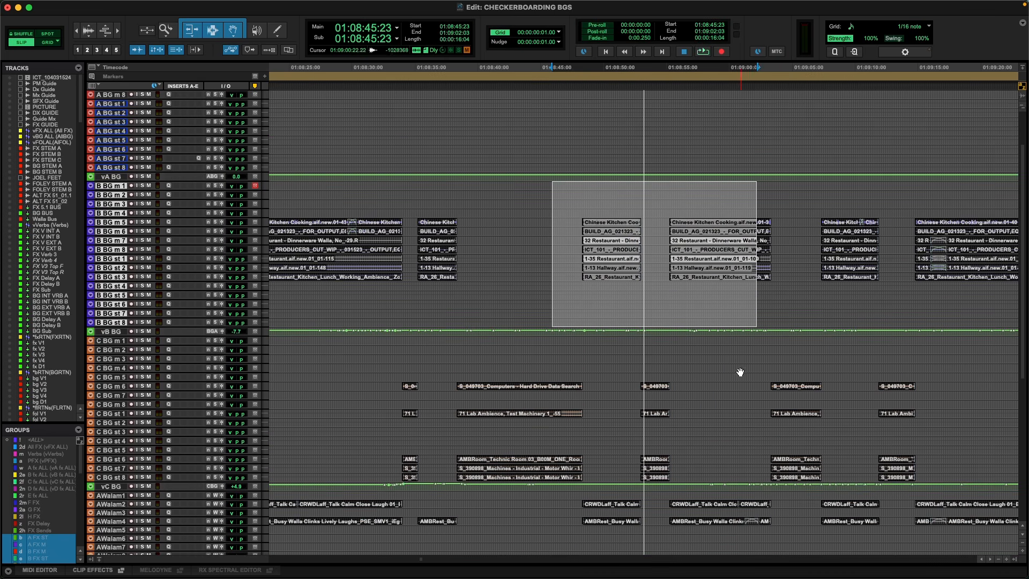
drag(601, 337, 806, 473)
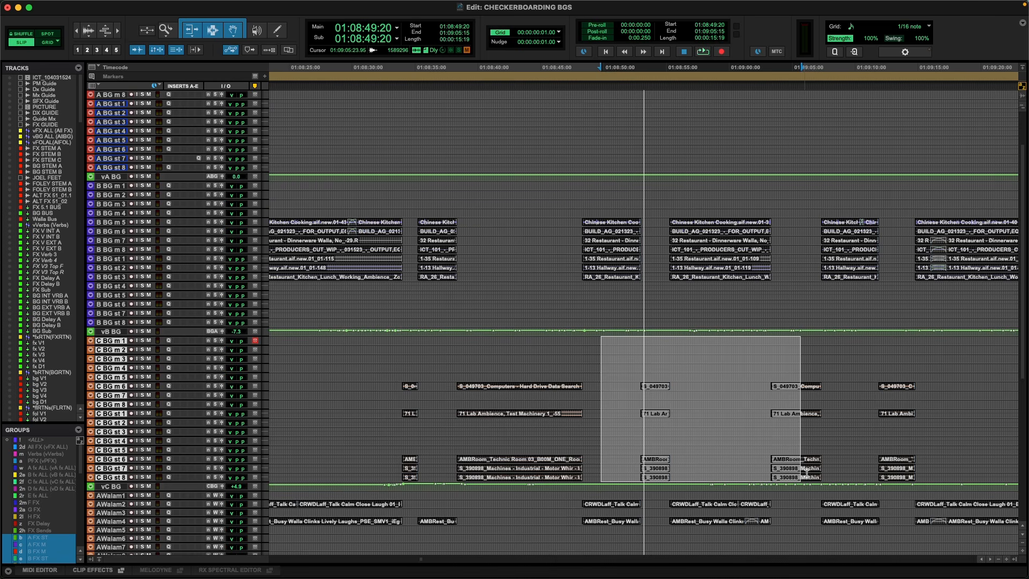
Select about 4 seconds of the restaurant clips on tracks B BG m 4 to B BG st 5, from 01:08:48:14.
click(622, 212)
key(t)
key(t)
key(t)
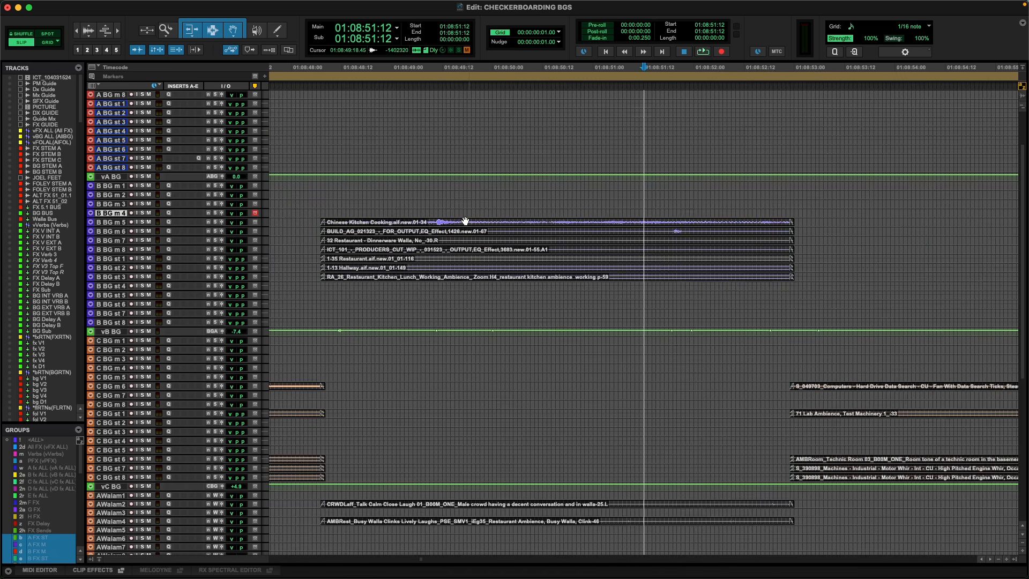
key(r)
drag(496, 210, 702, 296)
scroll(616, 365, right, 5)
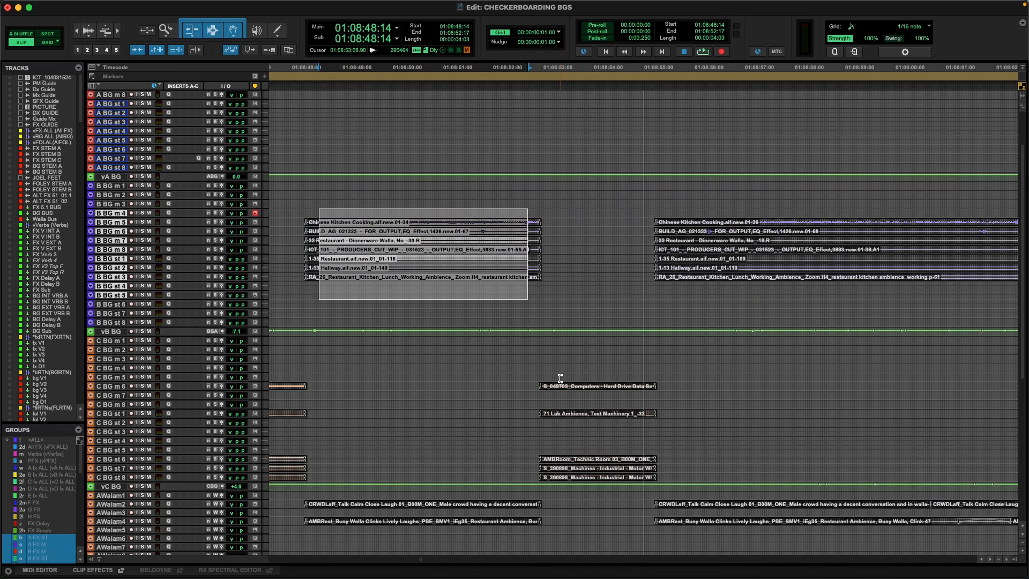
Select over 1 second across tracks C BG m 5 to C BG st 7 from 01:08:53:08, and B BG m 4 to st 5 from 01:08:55:19.
drag(560, 378, 632, 472)
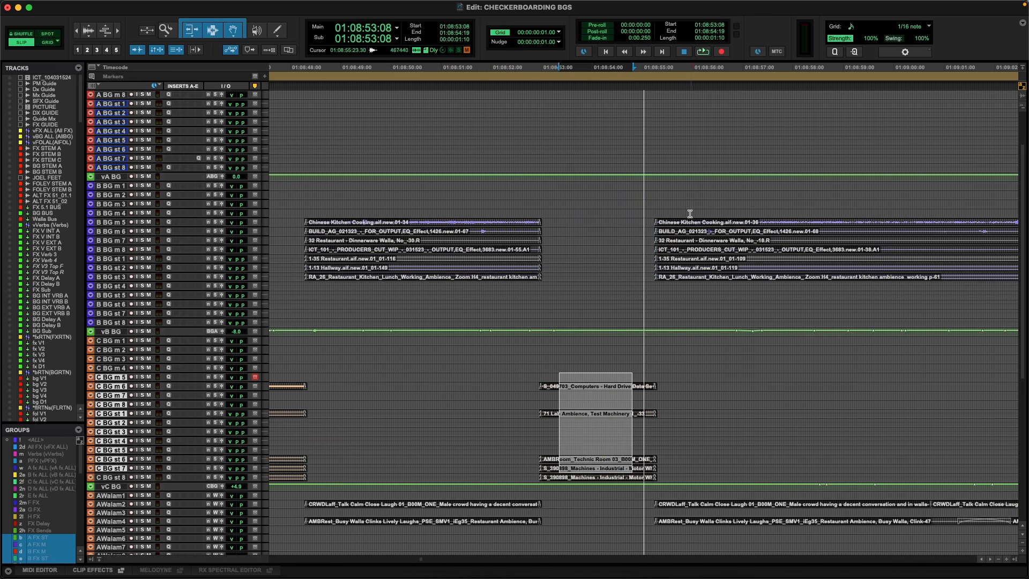
drag(689, 214, 758, 294)
key(r)
key(r)
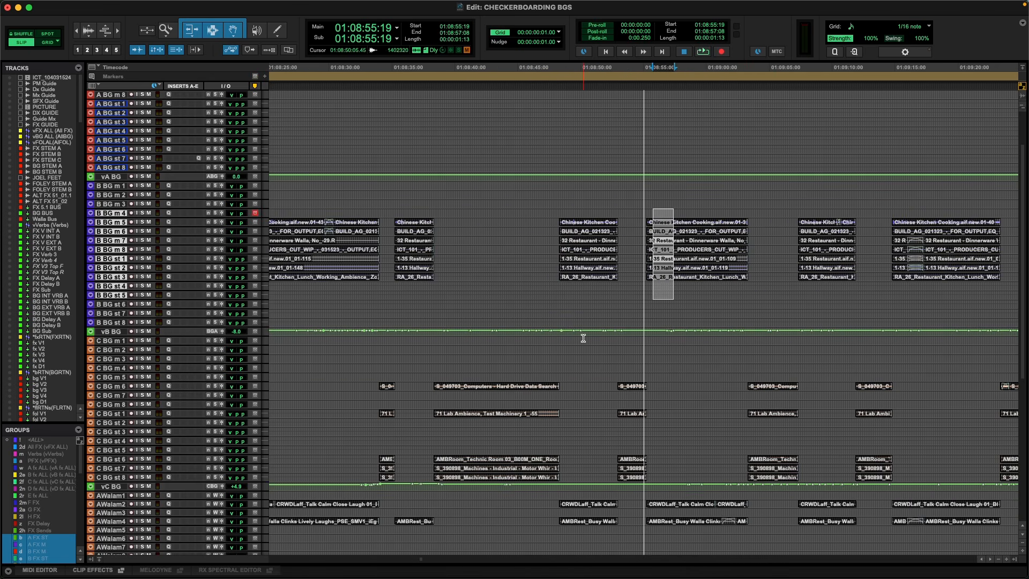
Place the cursor on track C BG m 1 at 01:08:45:18, and on the same track at 01:08:42:05.
click(527, 340)
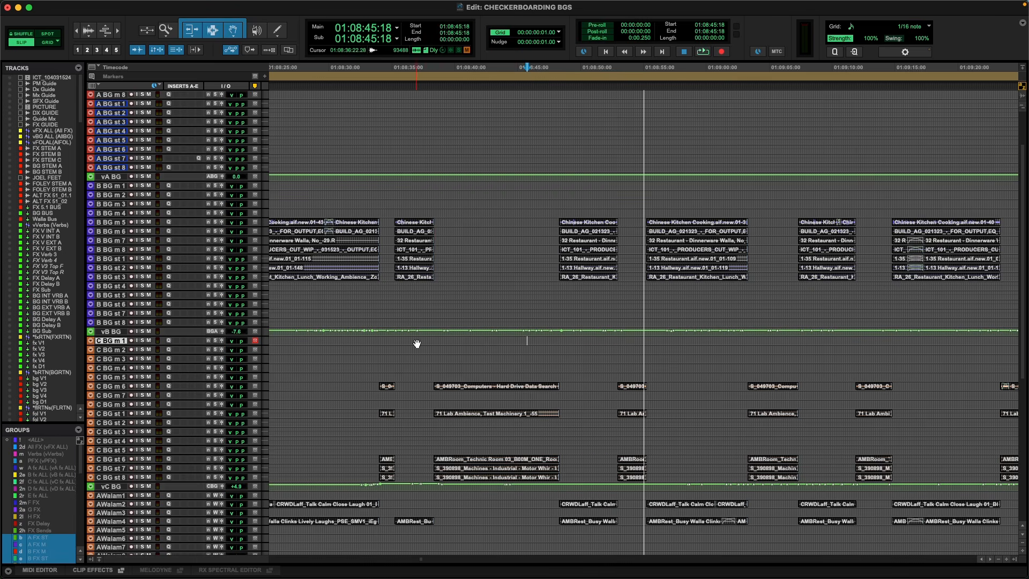
click(482, 338)
key(r)
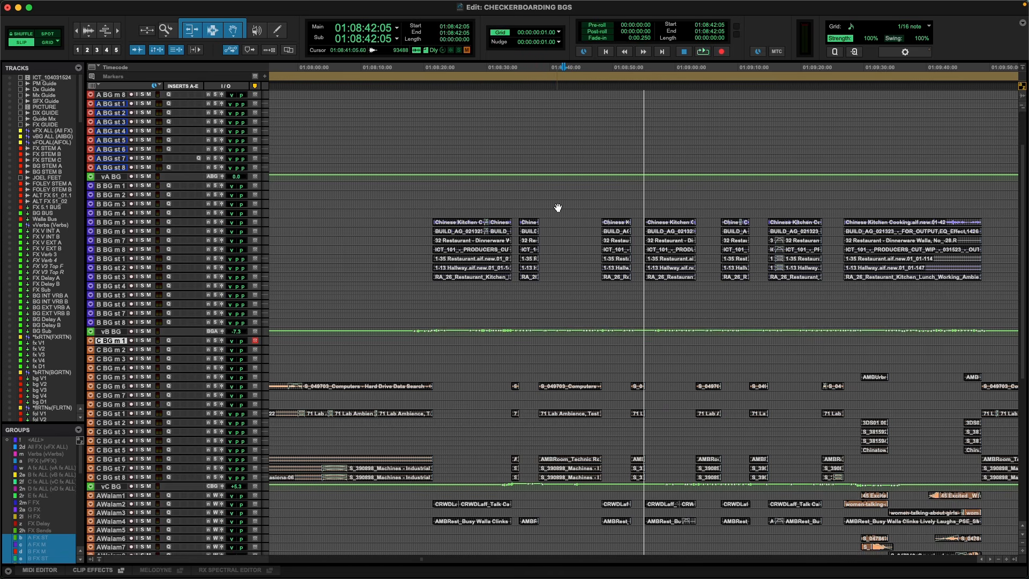
Select about 2 frames over the C-to-B BG scene cut, from B BG m 5 down through the AWalam tracks, starting at 01:08:55:05.
click(646, 212)
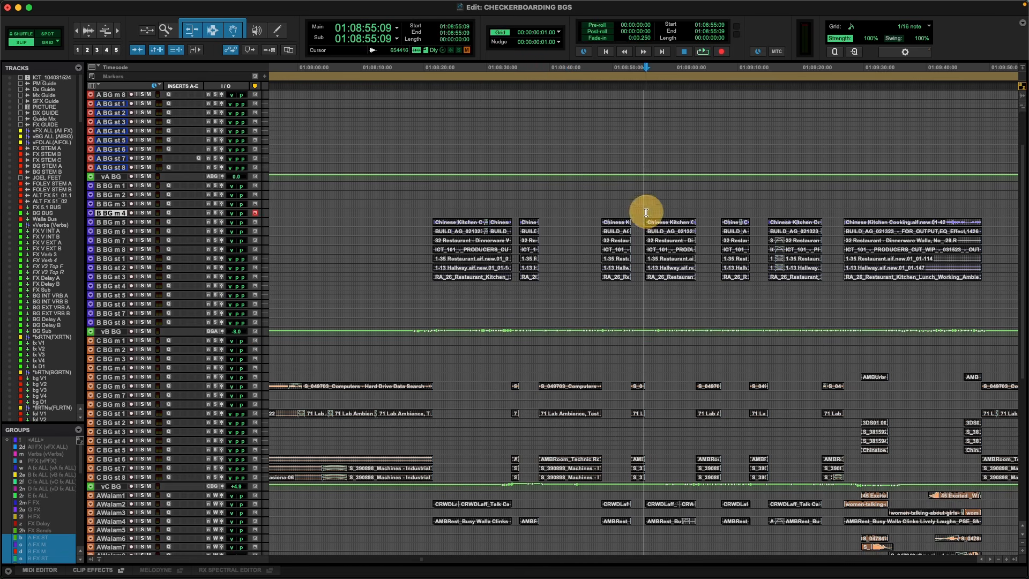
key(t)
key(t)
key(t)
key(t)
key(t)
key(t)
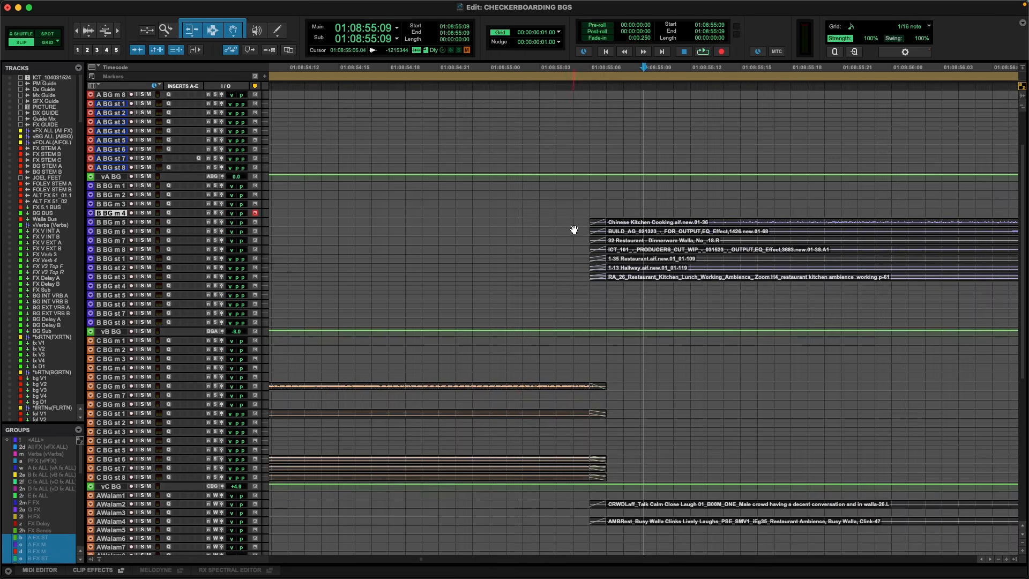
click(576, 221)
drag(576, 222, 622, 526)
key(t)
key(t)
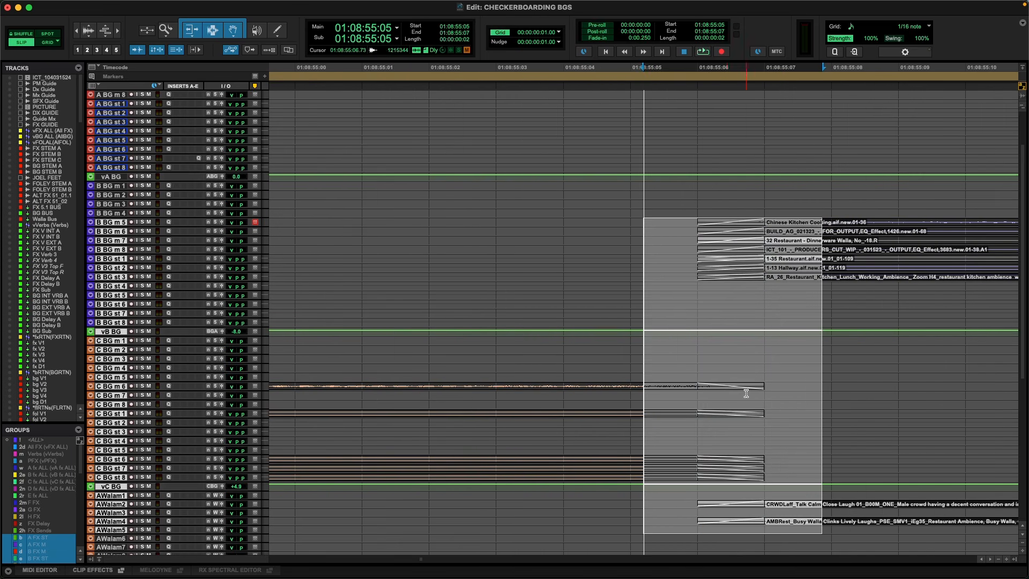
Place the cursor on track C BG m 5 at 01:08:55:05 and examine the alternating B and C BG clips around that cut.
click(677, 376)
click(758, 253)
key(r)
key(r)
key(r)
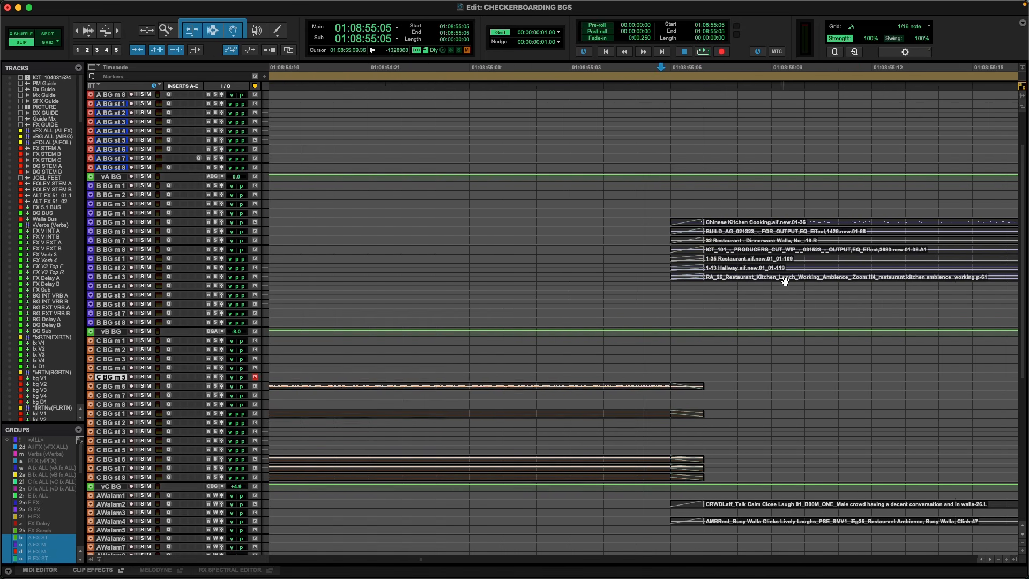
key(r)
key(r)
key(r)
key(r)
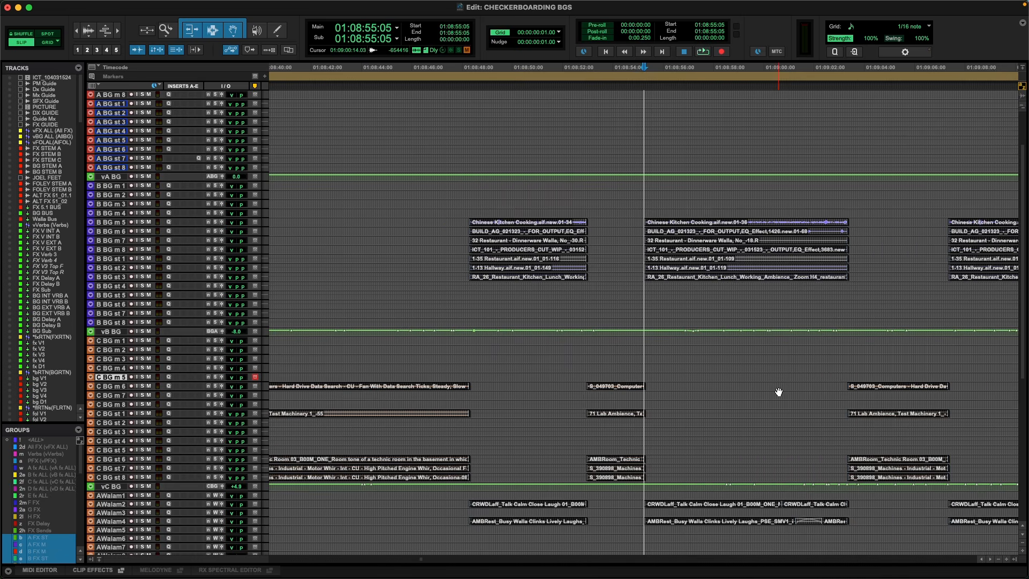
key(r)
key(r)
key(t)
key(t)
key(t)
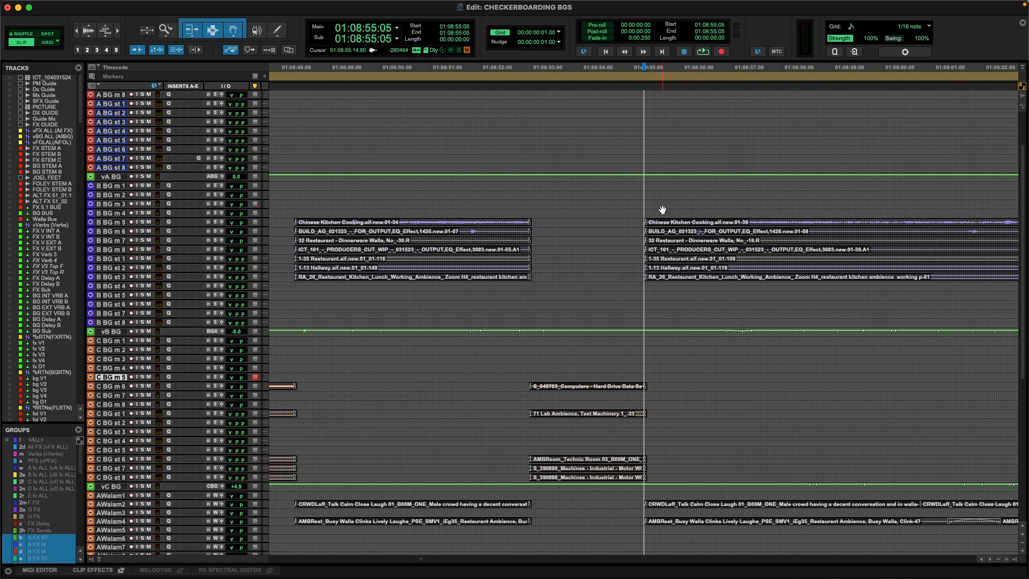
Place the cursor on track B BG m 4 at 01:08:55:12, and on the same track at 01:08:22:03.
click(648, 216)
key(r)
key(r)
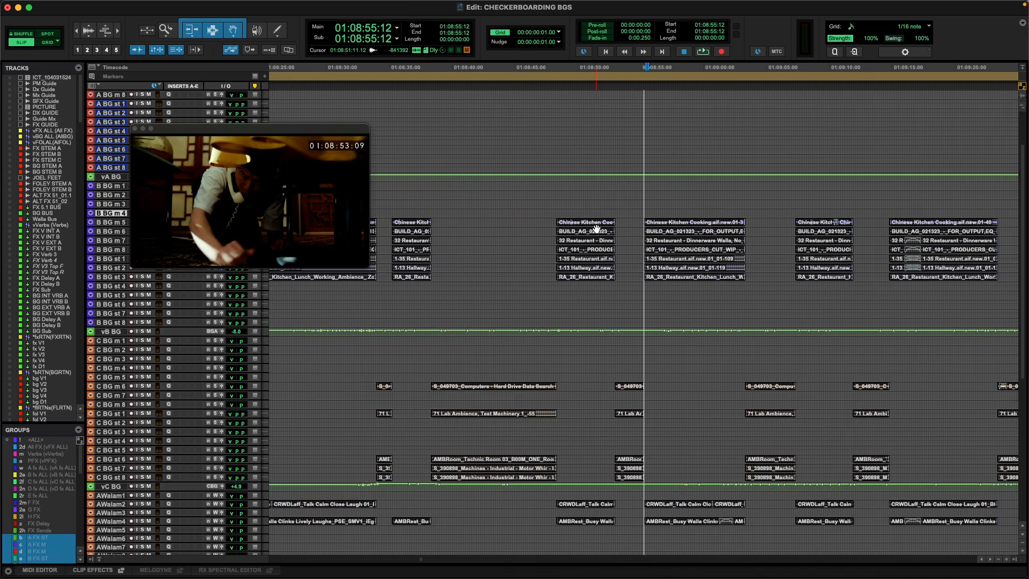
key(r)
key(r)
click(540, 213)
key(t)
key(t)
key(t)
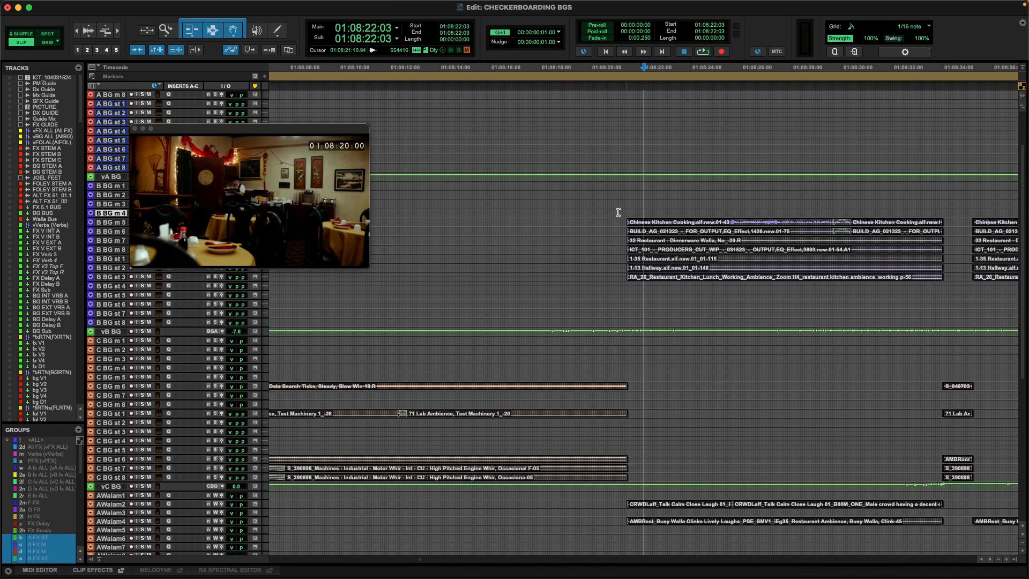
Play briefly from 01:08:21:02 on track B BG m 4 across the cut into the restaurant scene, and stop playback.
click(617, 214)
key(r)
key(space)
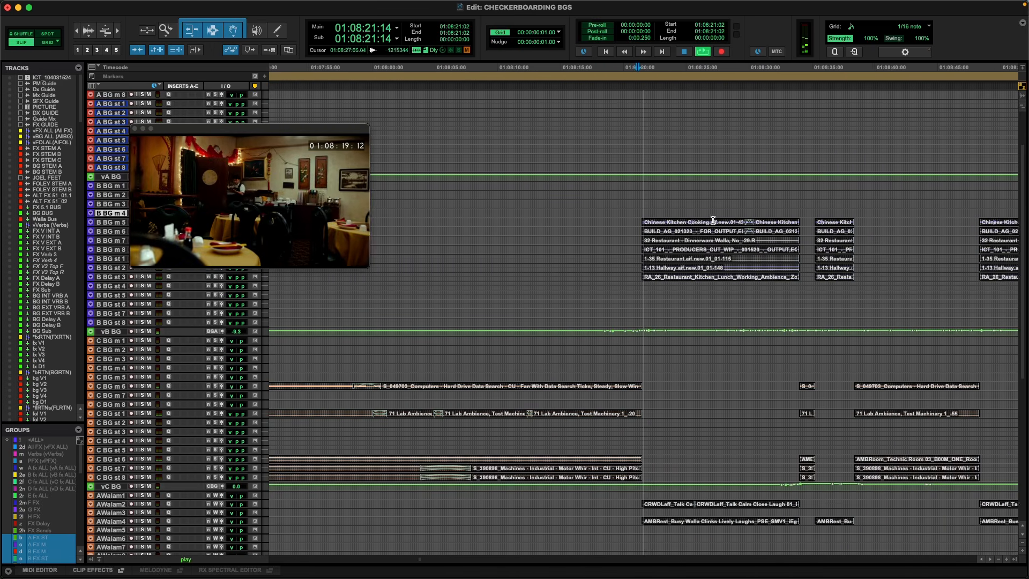
key(space)
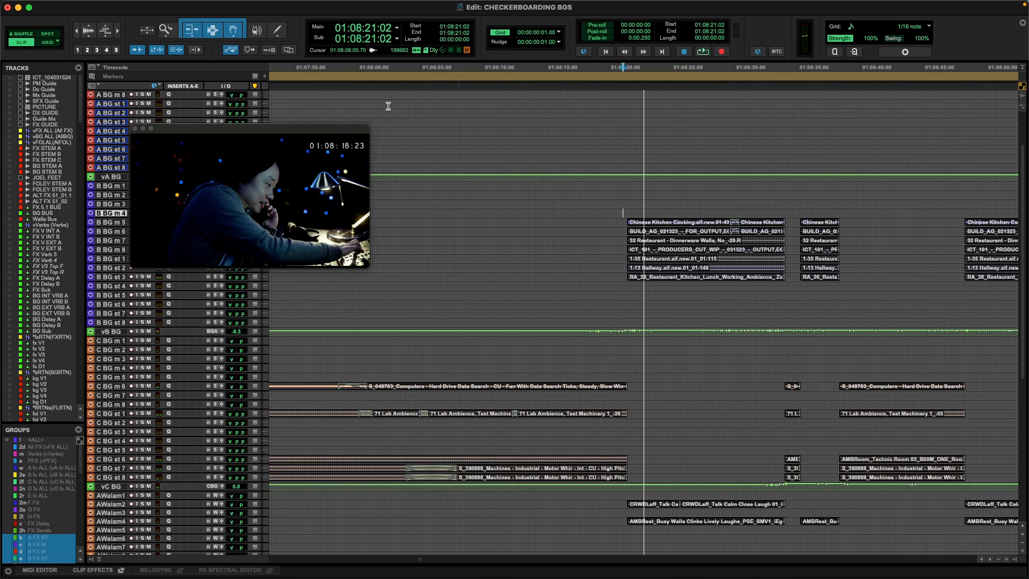
Move the video window up over the A BG tracks and enlarge it.
drag(333, 129, 335, 75)
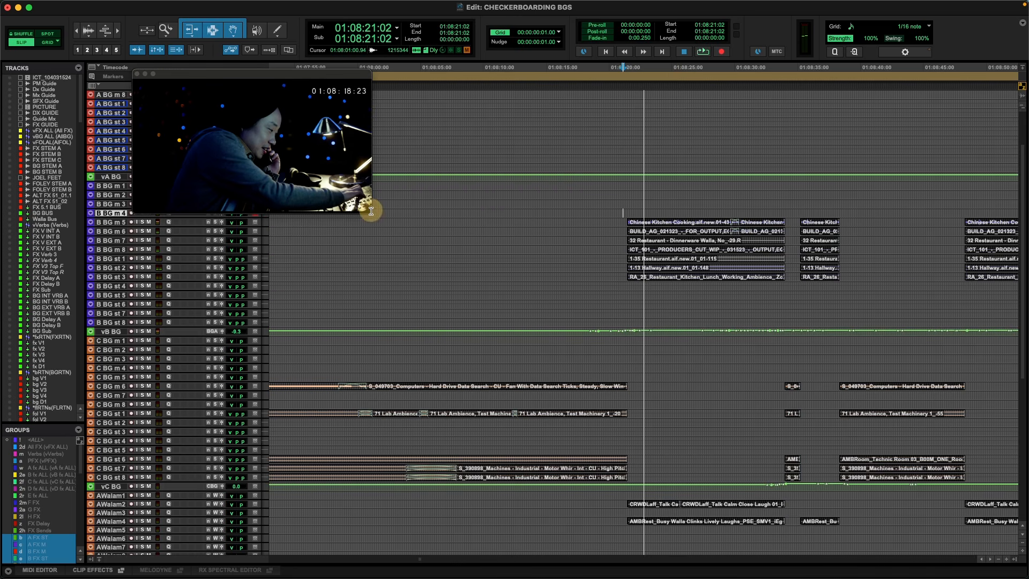
drag(370, 211, 428, 244)
Place the cursor on B BG m 4 at 01:08:22:21, and select about 7.5 seconds across B BG m 4 to B BG st 7 from 01:08:21:15.
scroll(643, 230, left, 5)
scroll(643, 231, down, 1)
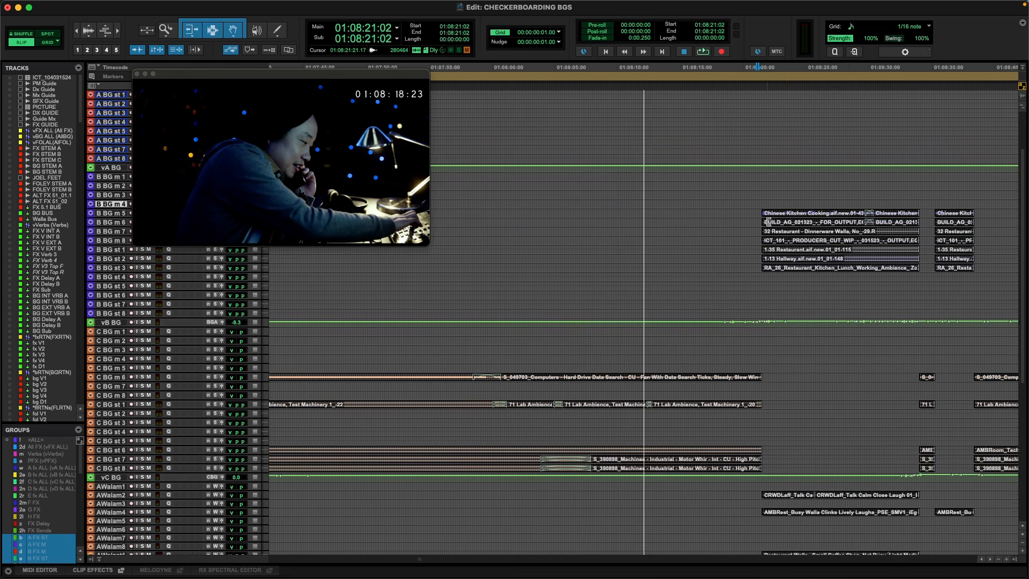
scroll(755, 222, right, 5)
scroll(755, 222, down, 1)
key(r)
scroll(659, 209, right, 4)
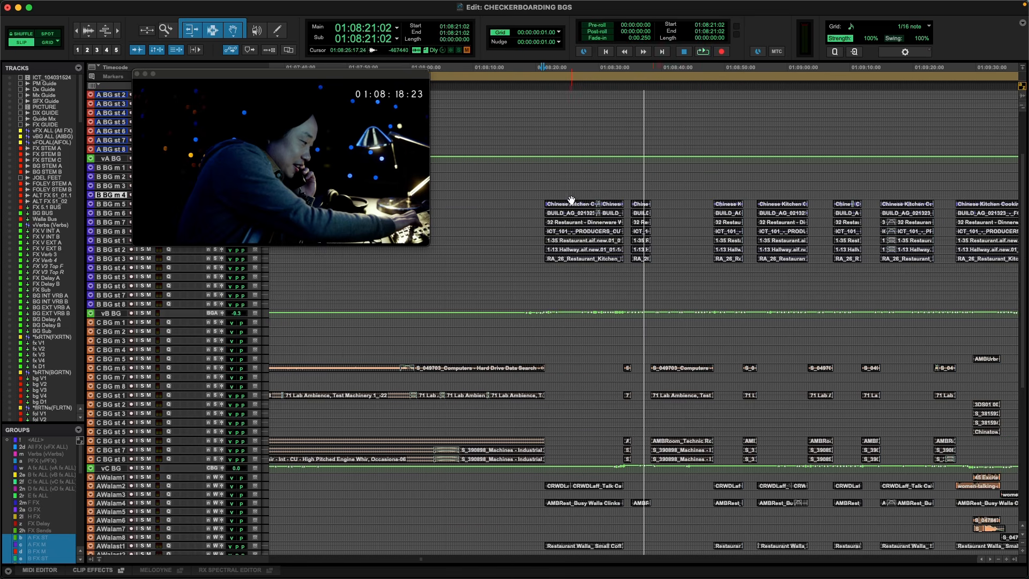
scroll(572, 201, right, 2)
click(538, 193)
key(t)
key(t)
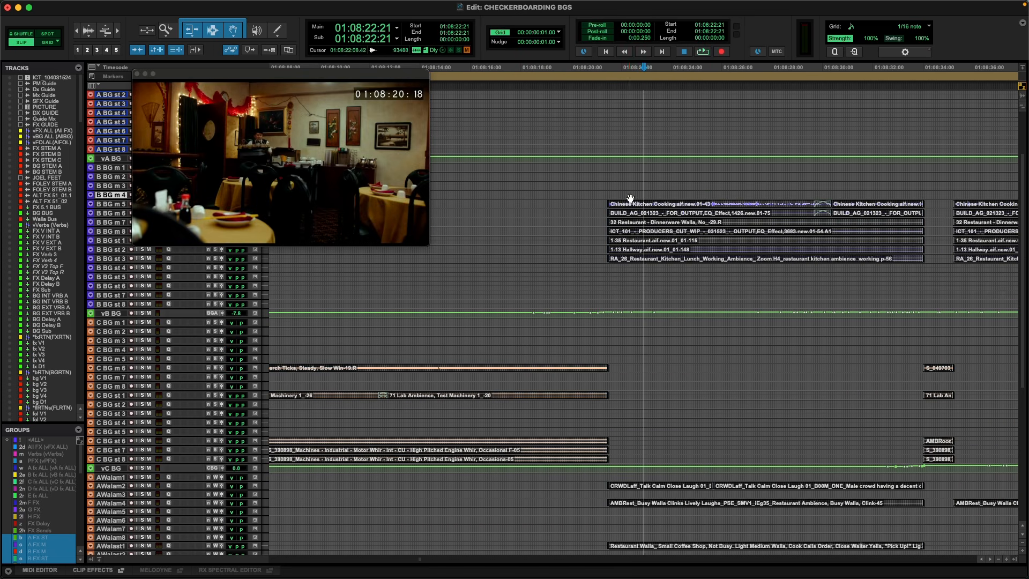
drag(629, 197, 801, 292)
scroll(762, 274, right, 8)
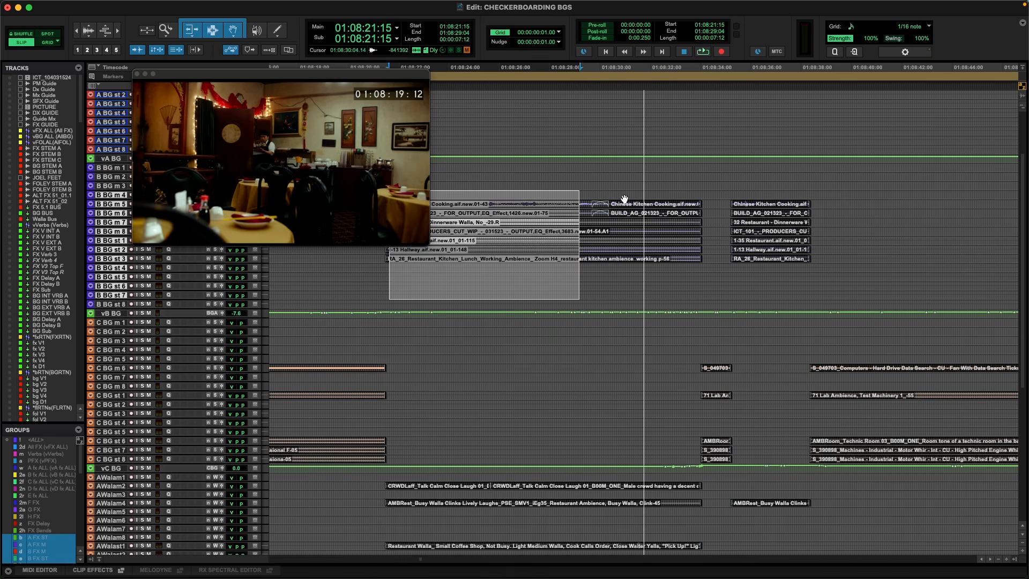
Place the cursor on track B BG m 4 at 01:08:34:14, above the gap between the restaurant clips.
key(r)
click(673, 199)
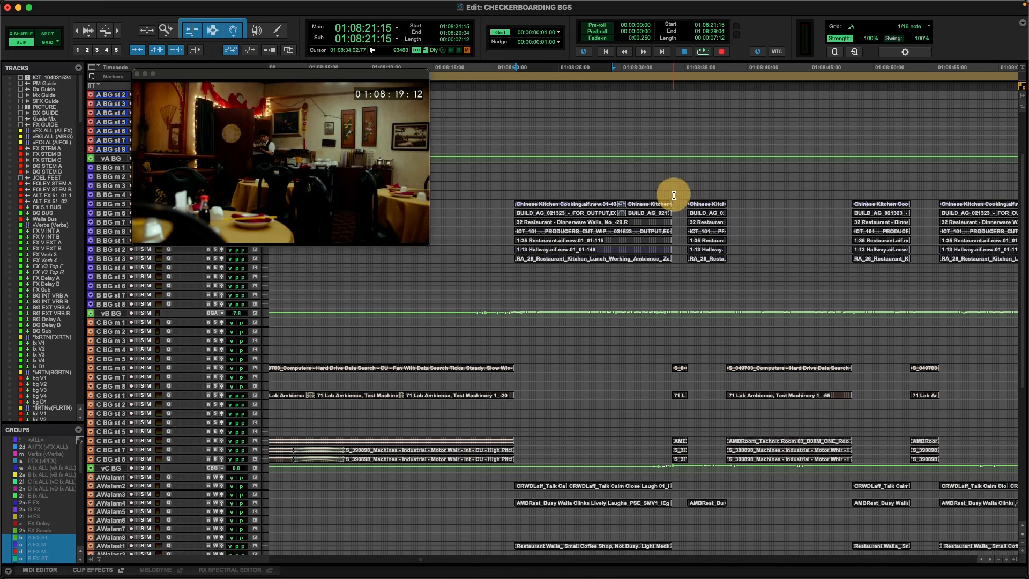
key(t)
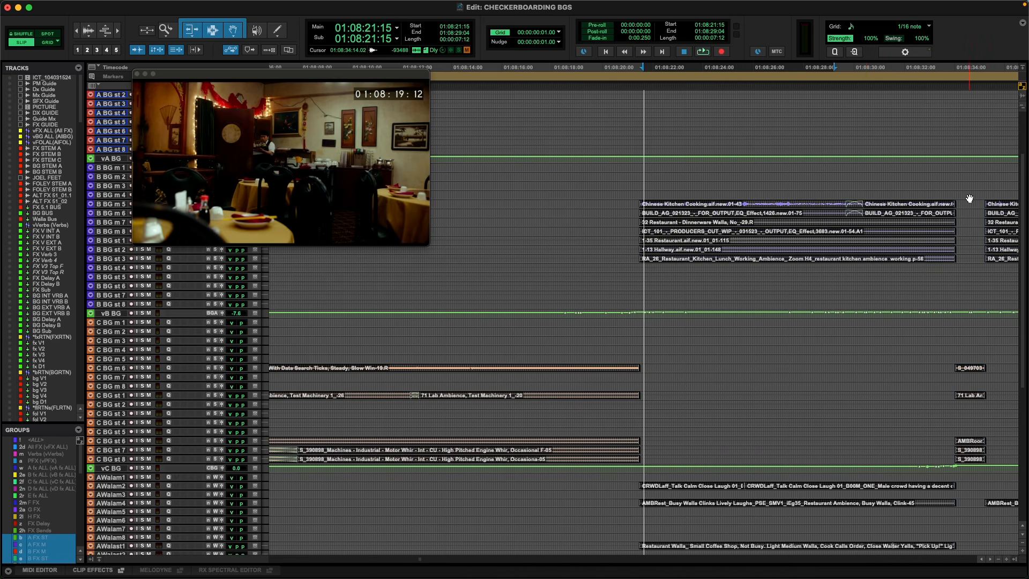
click(969, 198)
scroll(879, 220, right, 6)
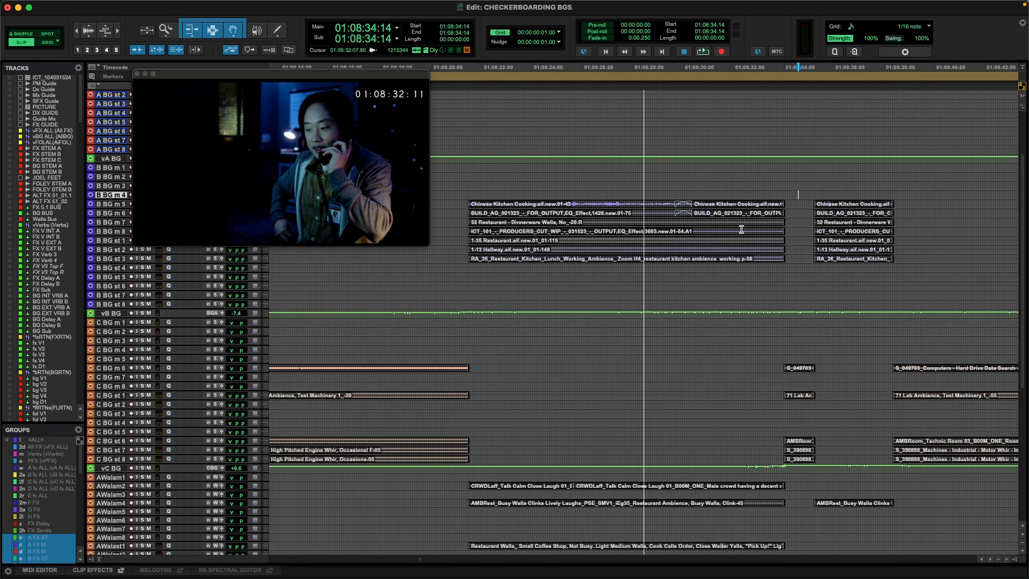
scroll(741, 229, right, 4)
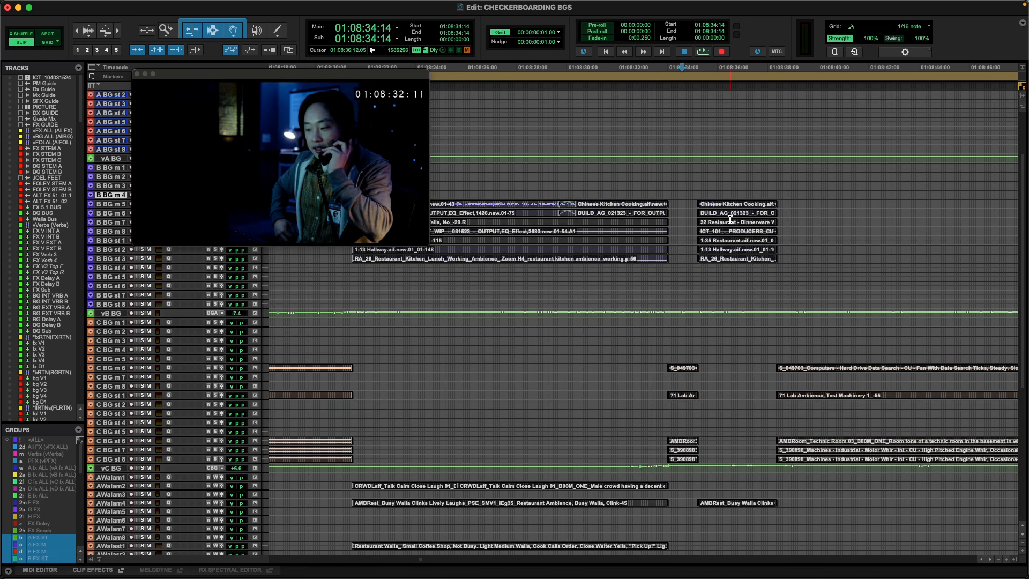
Mark a short range on B BG m 4 above the restaurant clips, and place the cursor over the following gap at 01:08:34:15.
drag(543, 195, 585, 194)
click(683, 194)
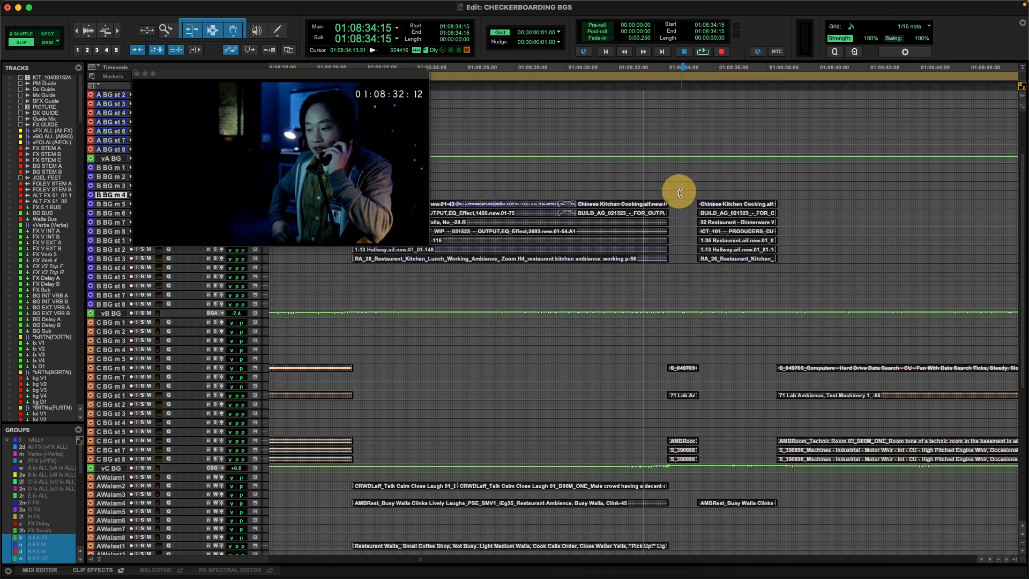
Select about 4 seconds of the lab ambience clips across tracks C BG m 5 to C BG st 8, from 01:08:41:02.
scroll(810, 375, right, 8)
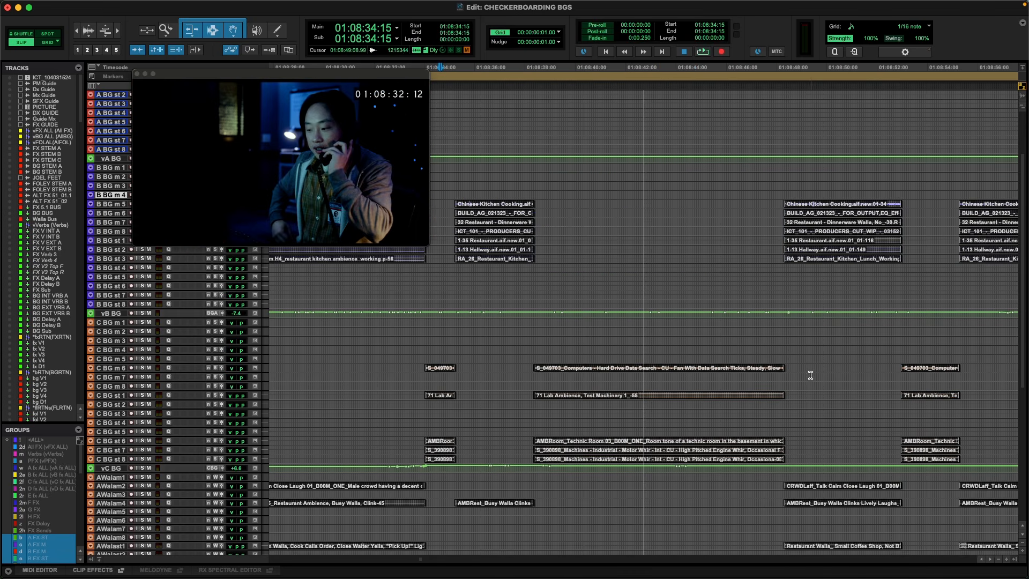
drag(603, 358, 696, 459)
key(super+bracketleft)
Mark short ranges on B BG m 4 above the first restaurant clips, and play the scene briefly from 01:08:24:20.
scroll(461, 289, left, 2)
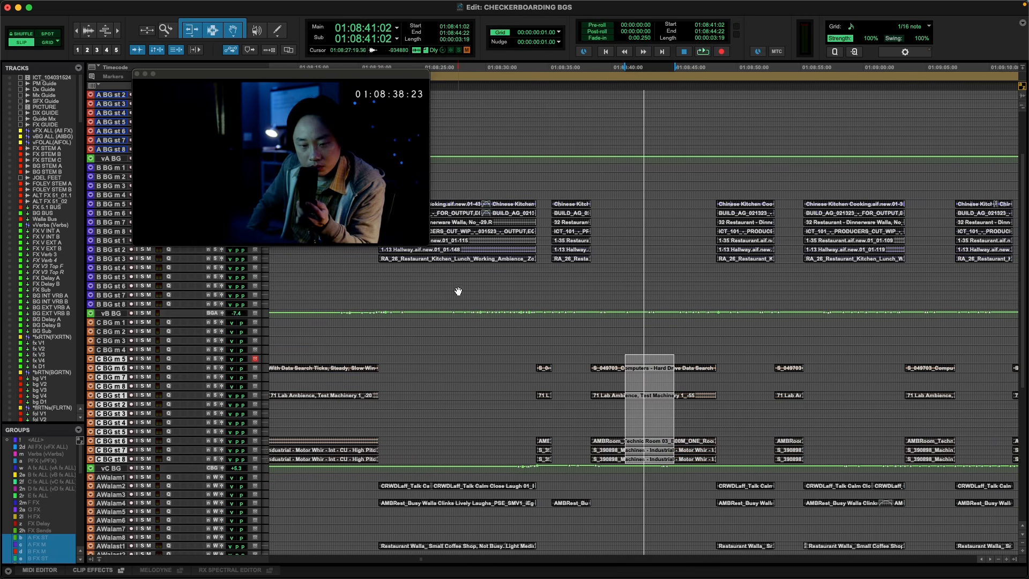
click(455, 194)
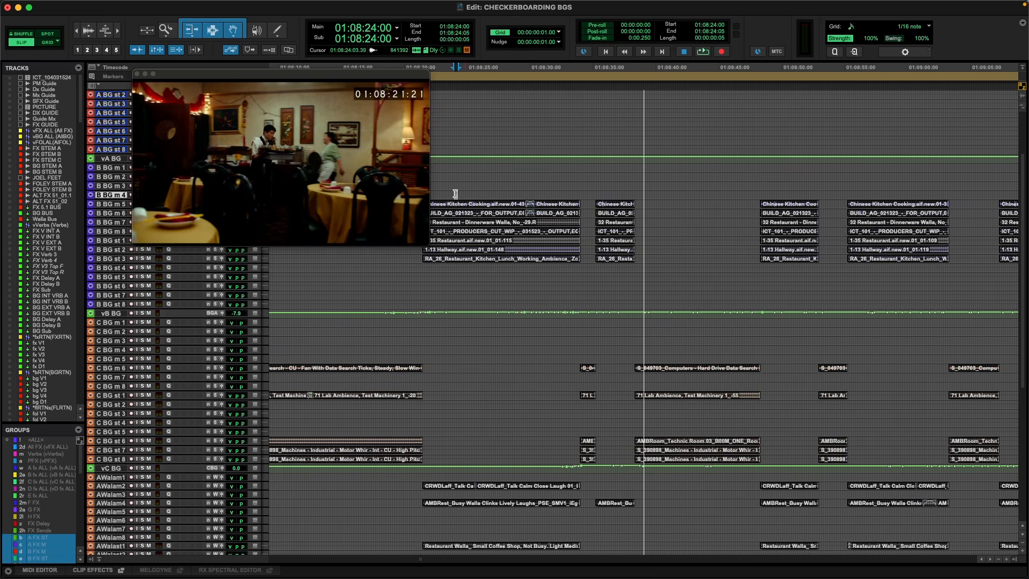
drag(444, 194, 463, 194)
click(466, 193)
key(space)
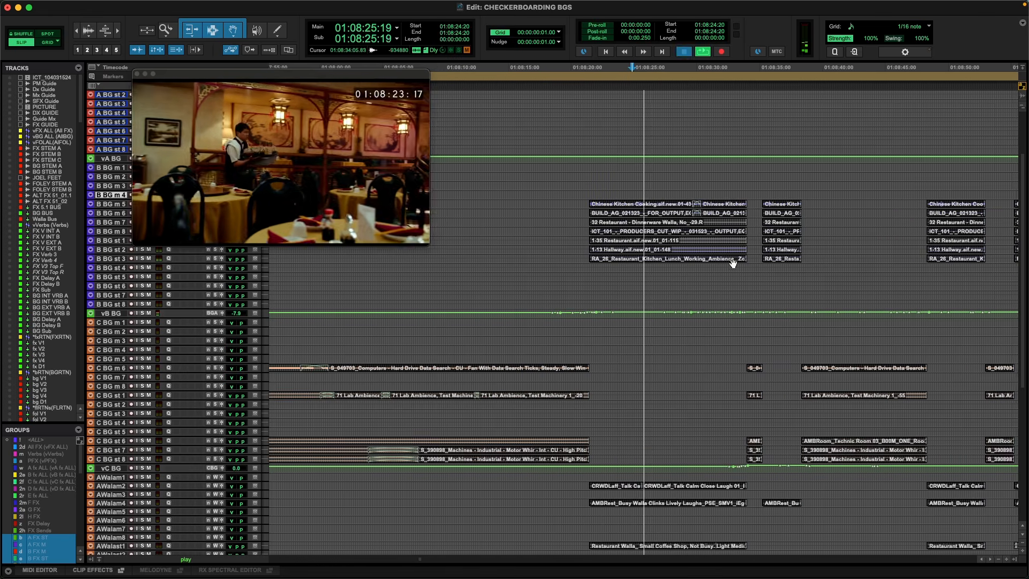
key(space)
Play the alternating scenes from 01:08:20:20 to about 01:08:49:15, and stop playback.
click(583, 194)
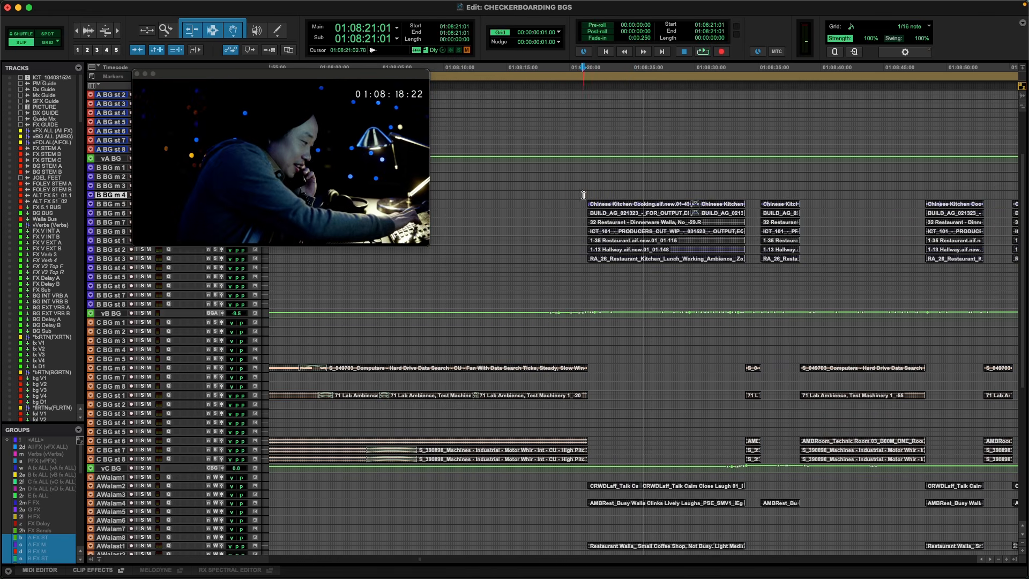
key(space)
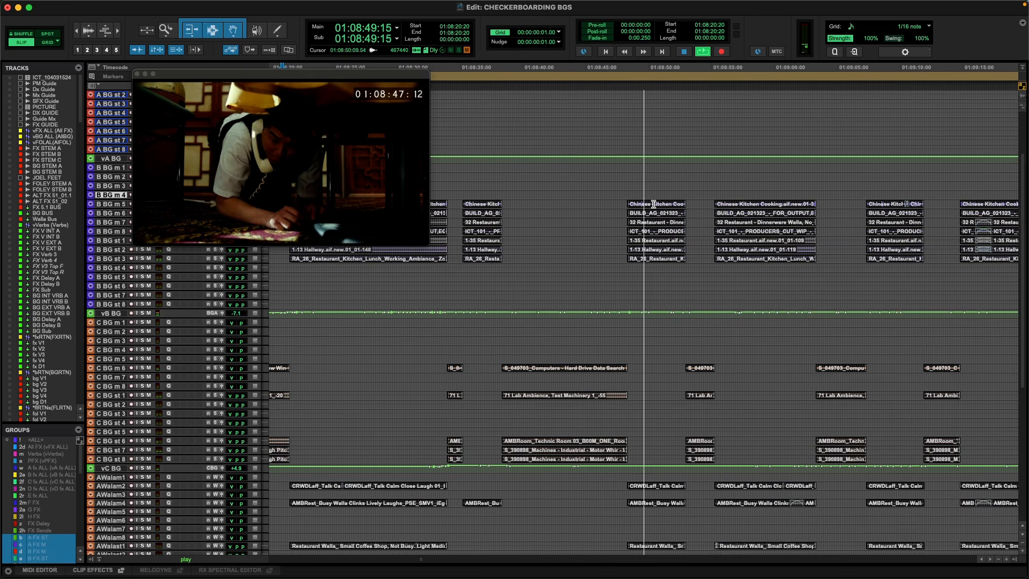
key(space)
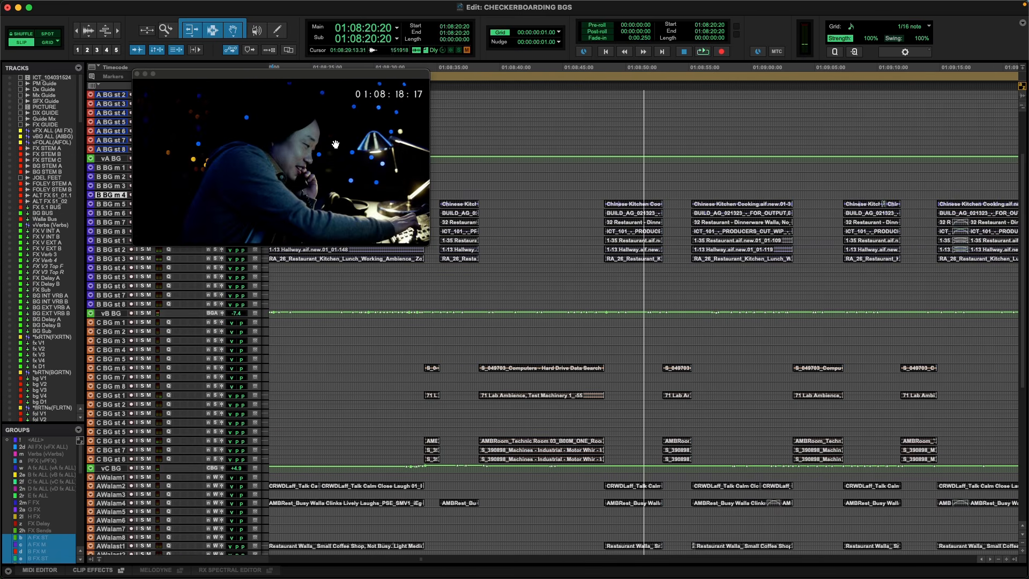
Mark a short range on B BG m 4 above the first restaurant clips, and place the cursor at 01:08:25:02.
key(r)
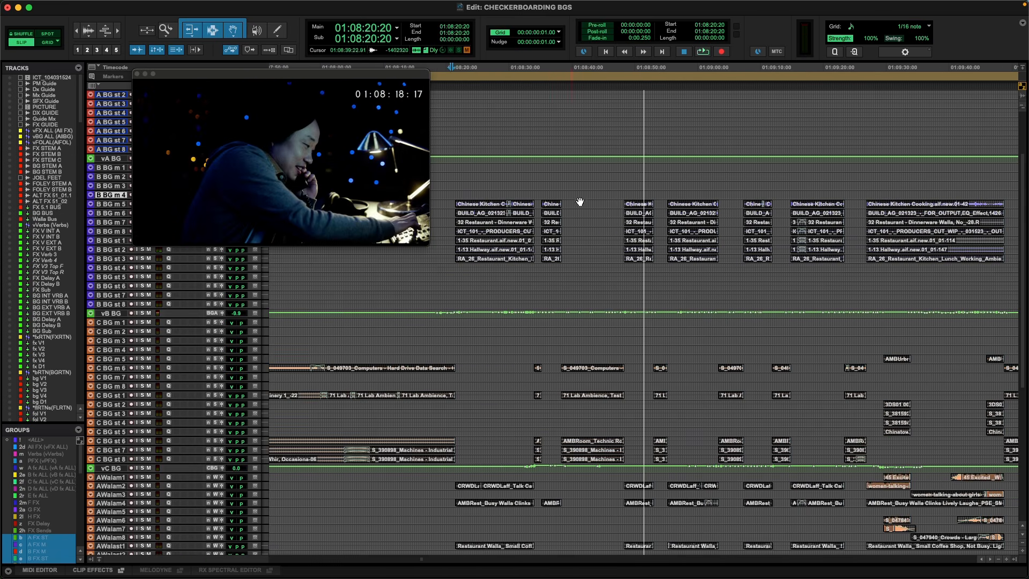
click(614, 204)
click(500, 194)
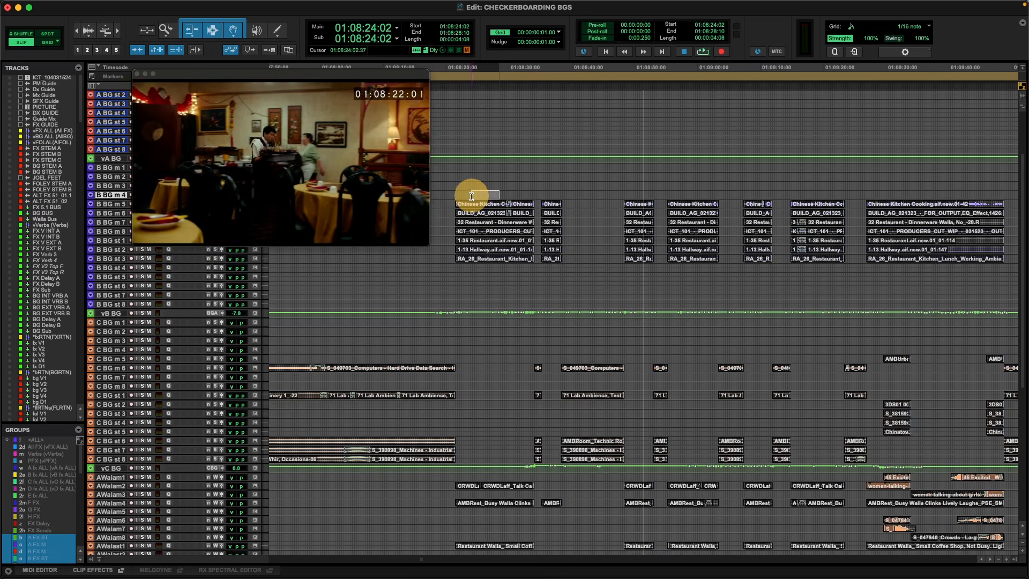
drag(501, 194, 525, 298)
click(477, 194)
key(t)
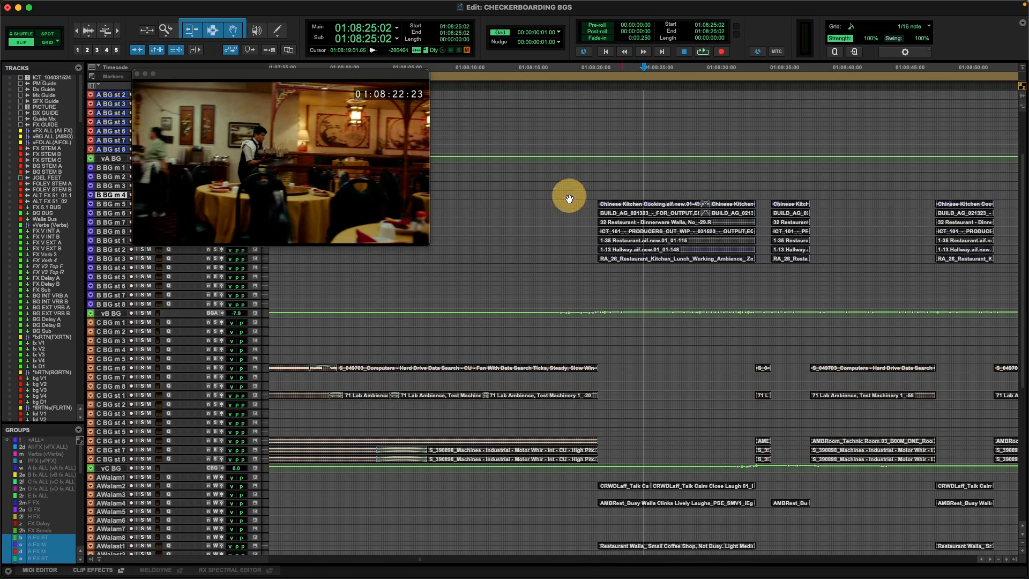
Place the cursor at 01:08:32:13 near the end of the first restaurant scene, and compare its BG and Walla tracks.
click(736, 195)
scroll(713, 230, down, 5)
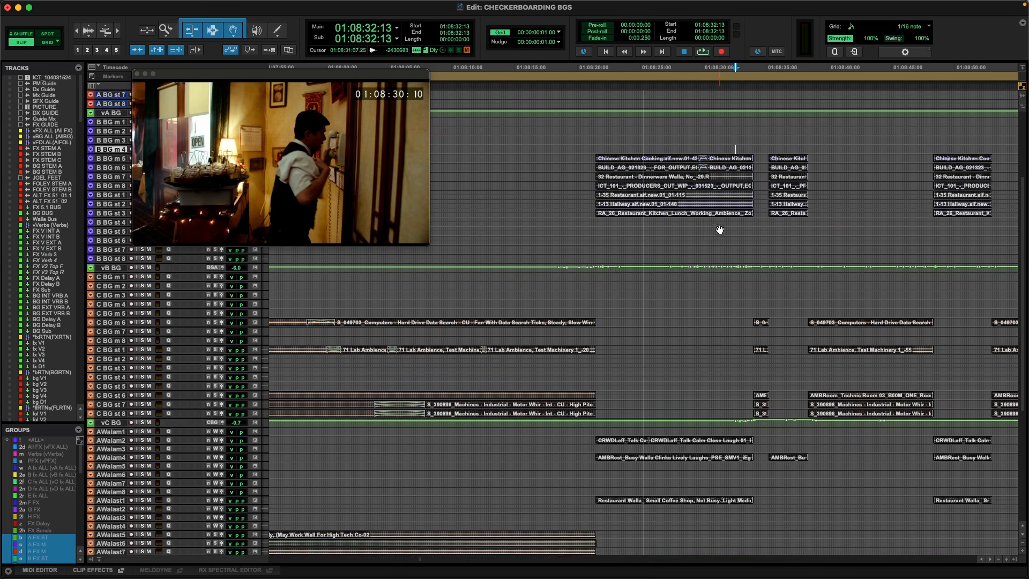
scroll(707, 236, down, 10)
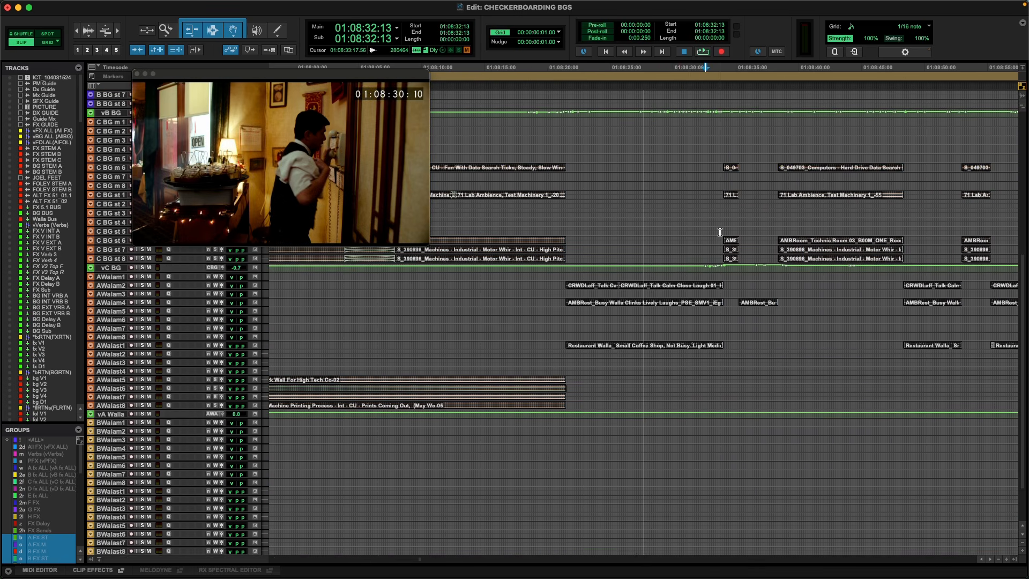
scroll(720, 232, up, 15)
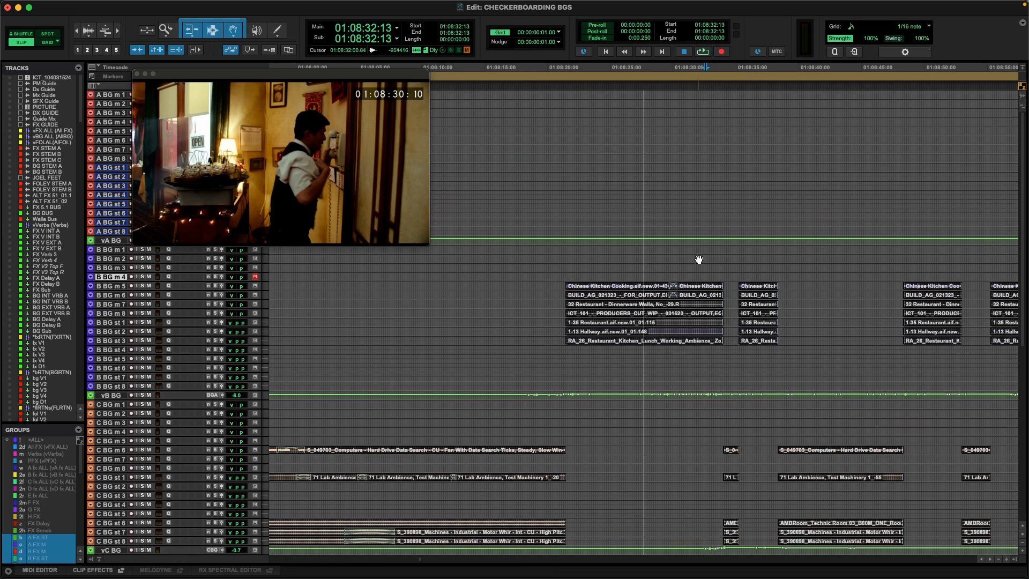
scroll(699, 260, down, 3)
key(t)
Play the scene changes from 01:08:33:06 to about 01:08:39:23, and stop playback.
click(661, 235)
key(t)
key(space)
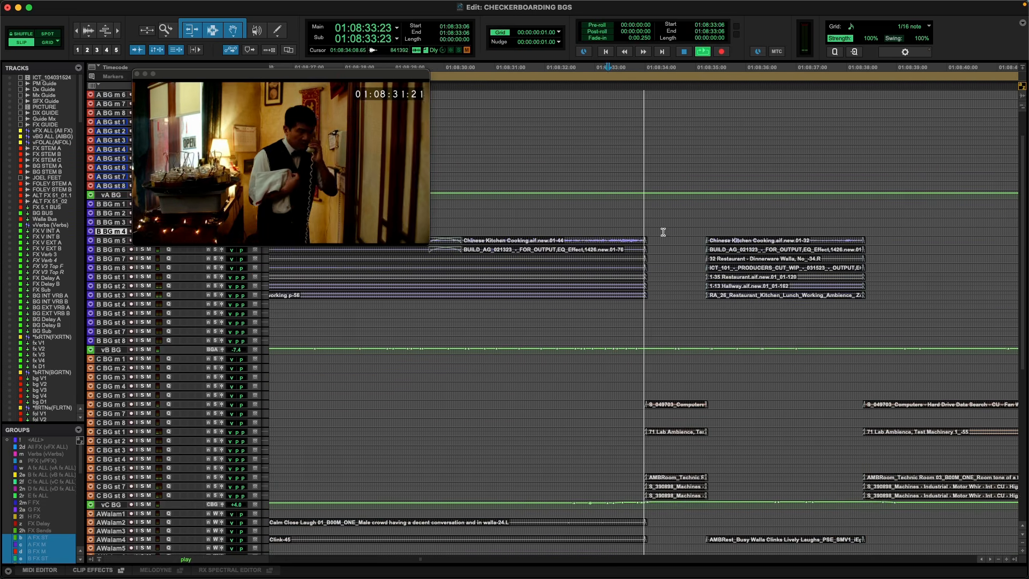
key(r)
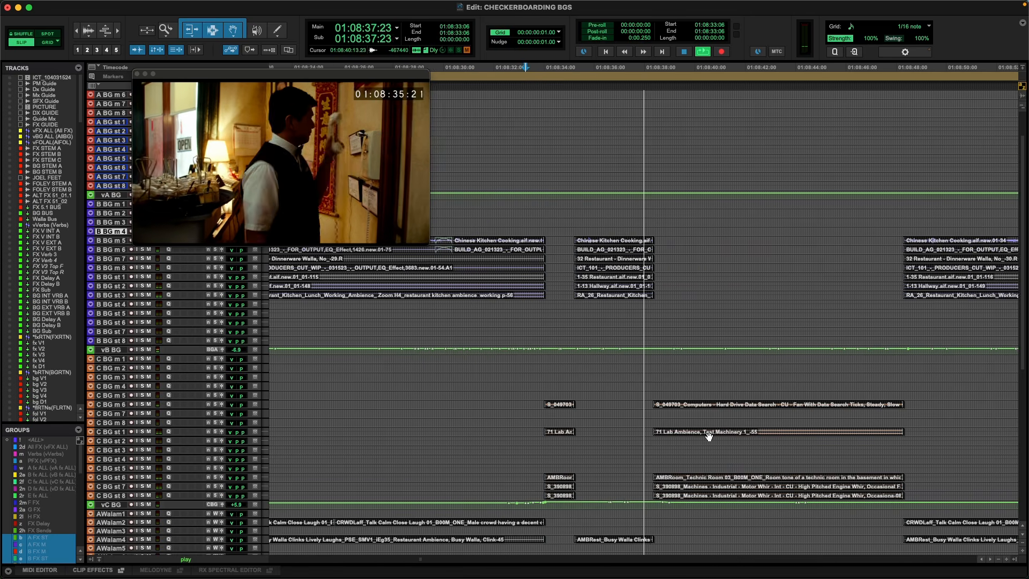
key(r)
key(r)
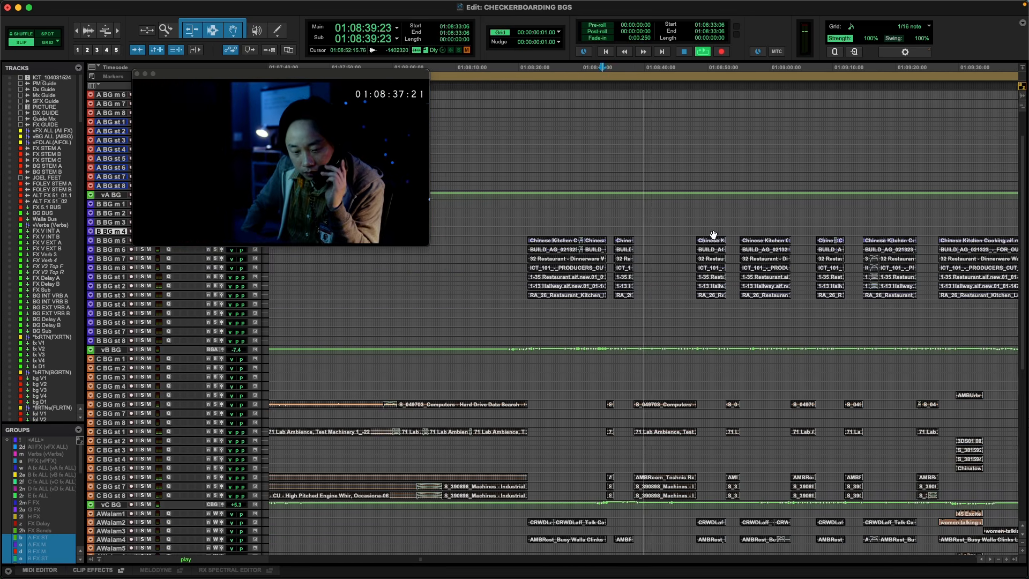
key(space)
Play the alternating scenes from 01:08:51:15 to about 01:09:07:14, and stop playback.
click(715, 231)
key(t)
key(t)
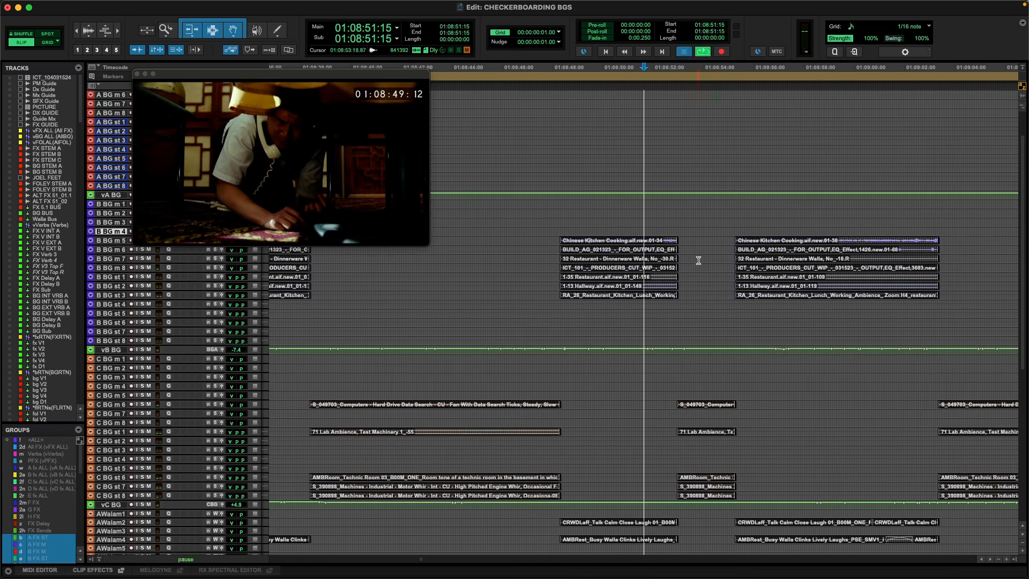
key(space)
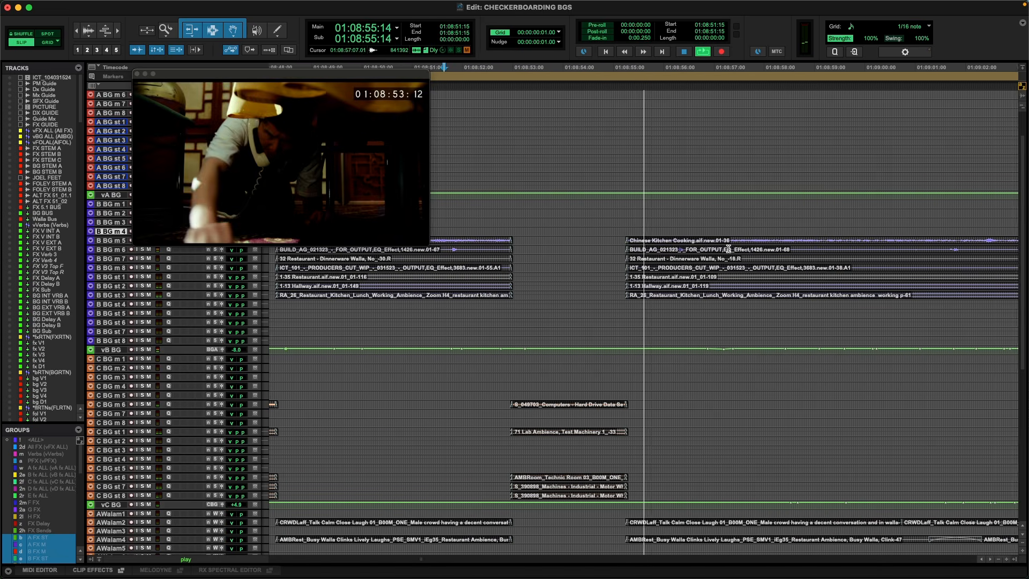
key(r)
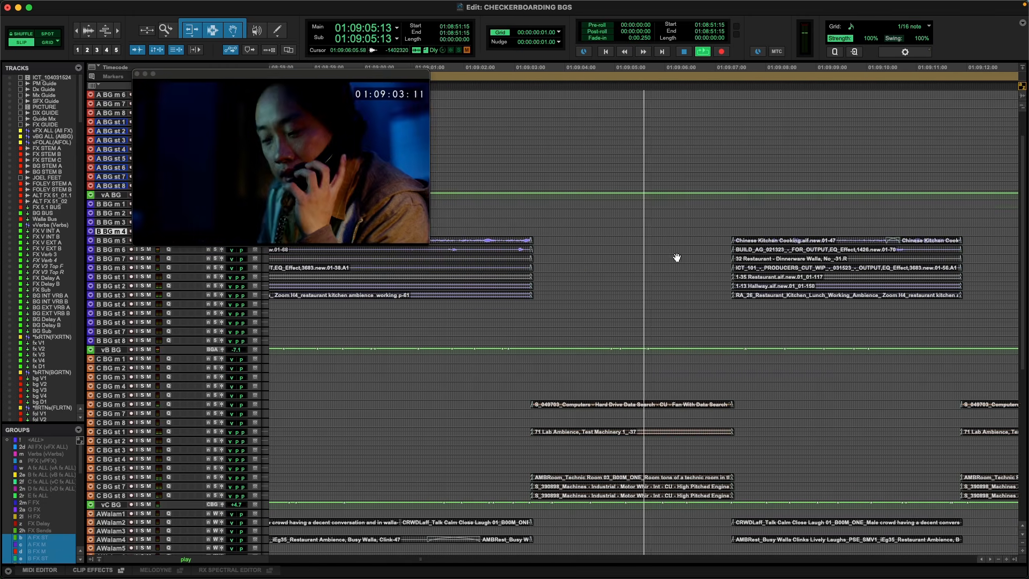
key(r)
key(r)
key(r)
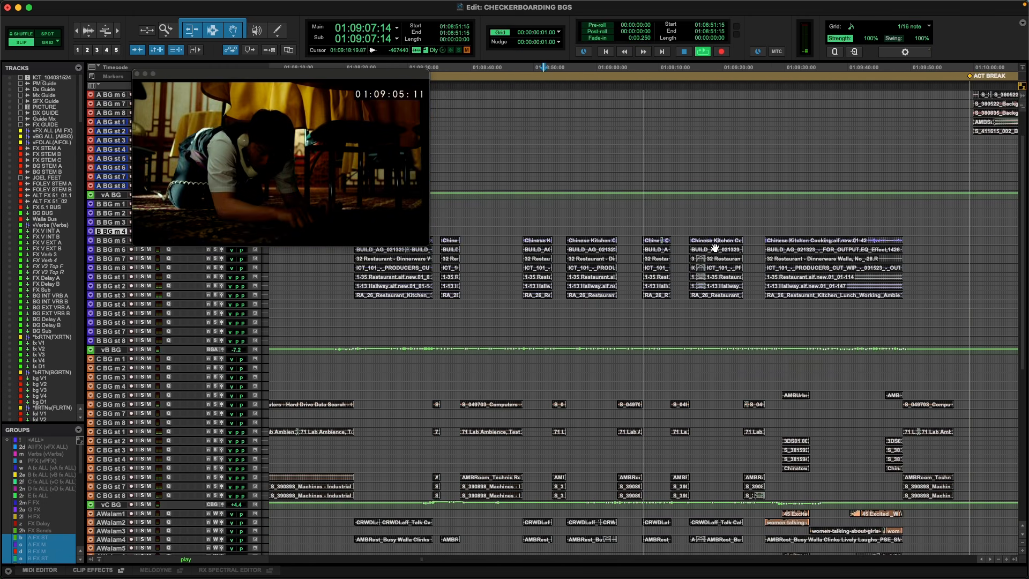
key(r)
key(space)
Hide the video window, and bring the short lab scene around 01:08:34:14 into close view.
click(686, 231)
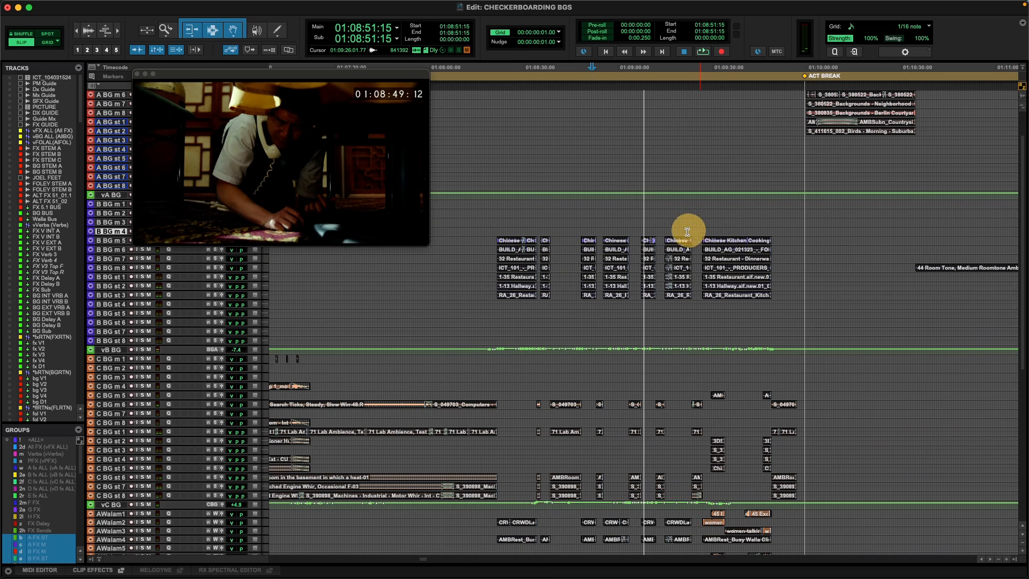
click(683, 230)
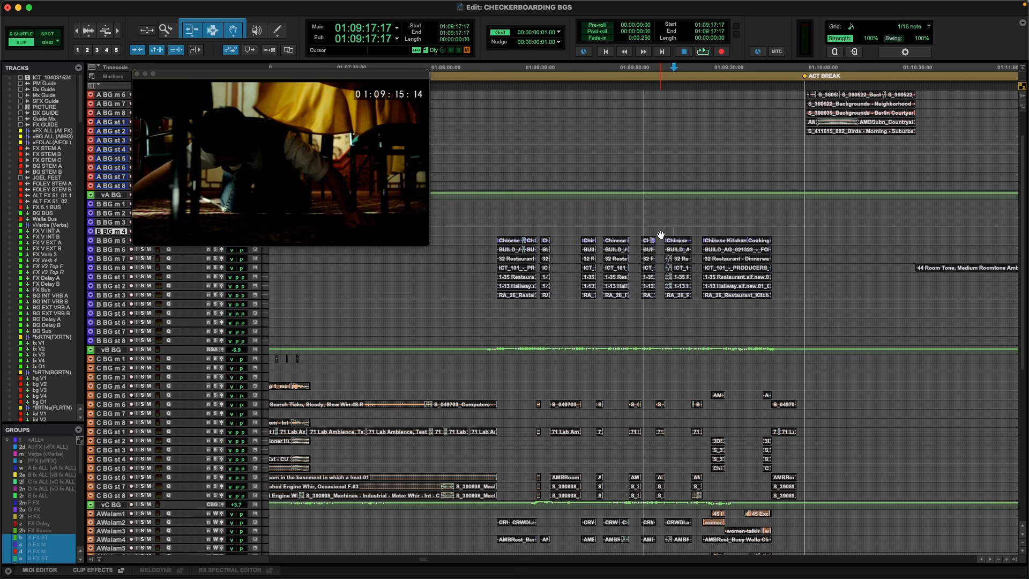
key(super+9)
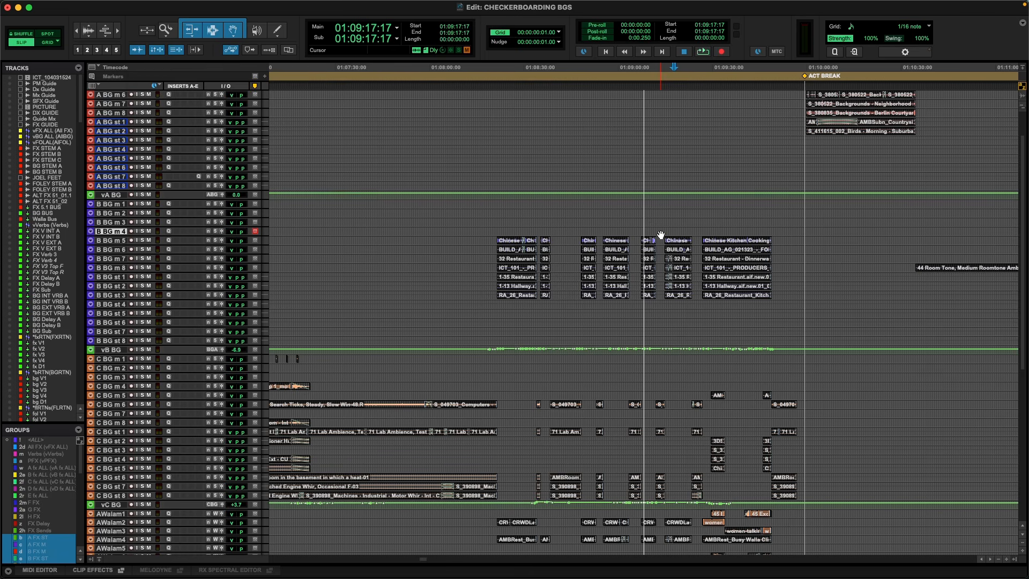
click(538, 230)
key(t)
key(t)
key(t)
key(t)
key(t)
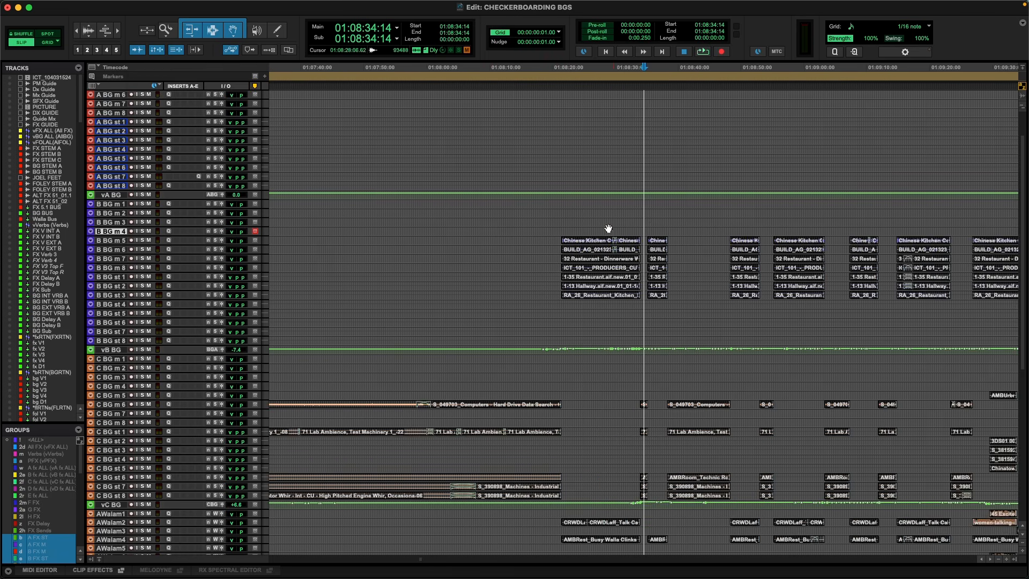
key(t)
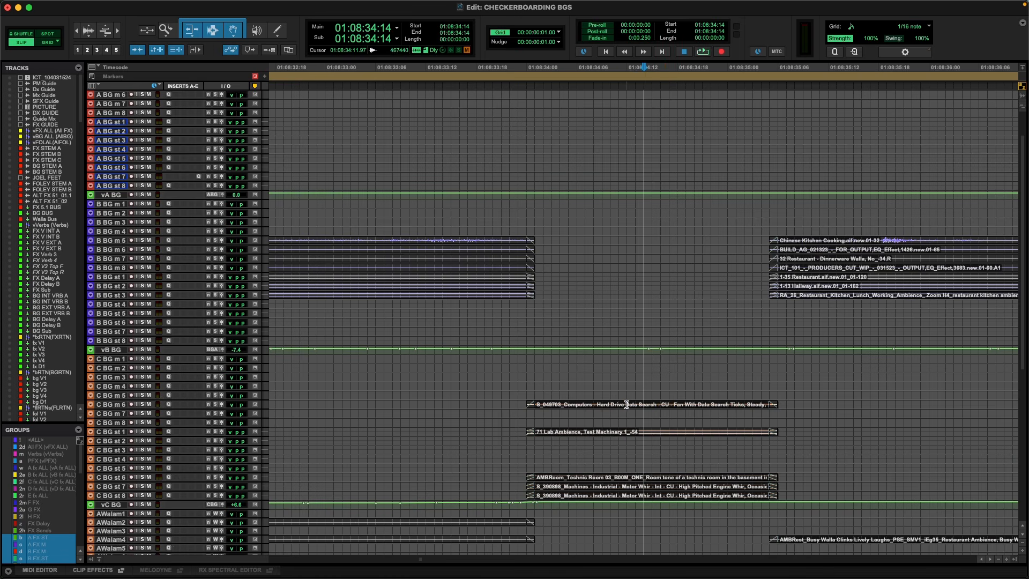
Copy the five lab ambience clips at 01:08:34:00 from the C BG tracks into the gap on B BG m 4 to st 2.
click(624, 401)
click(620, 407)
key(r)
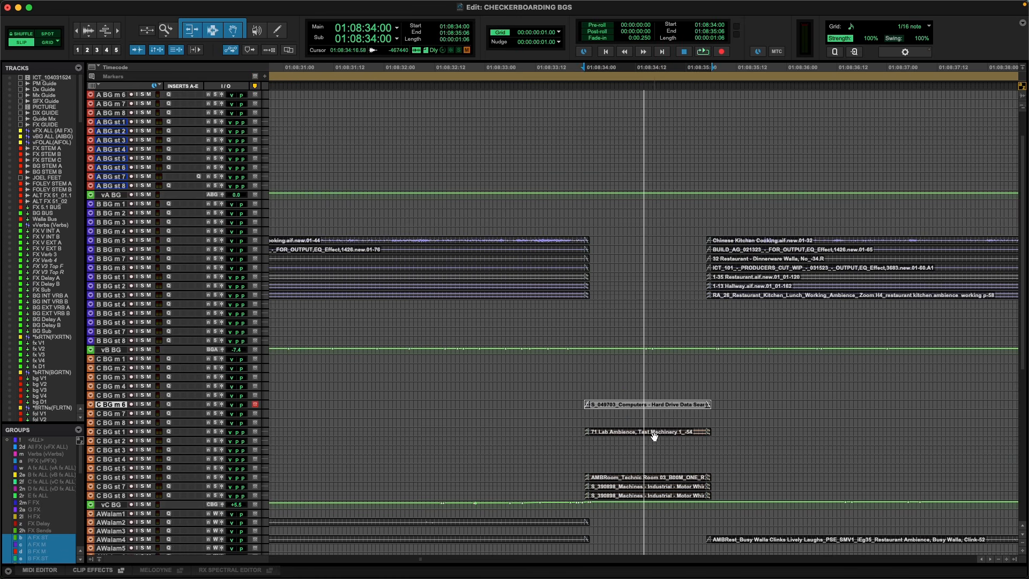
shift+click(646, 435)
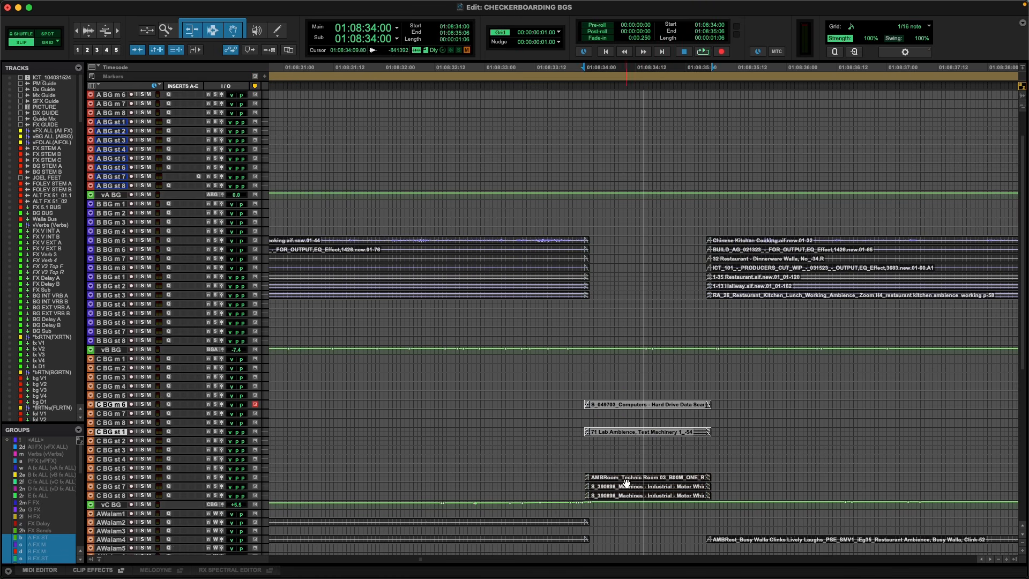
shift+click(626, 479)
shift+click(626, 487)
shift+click(621, 495)
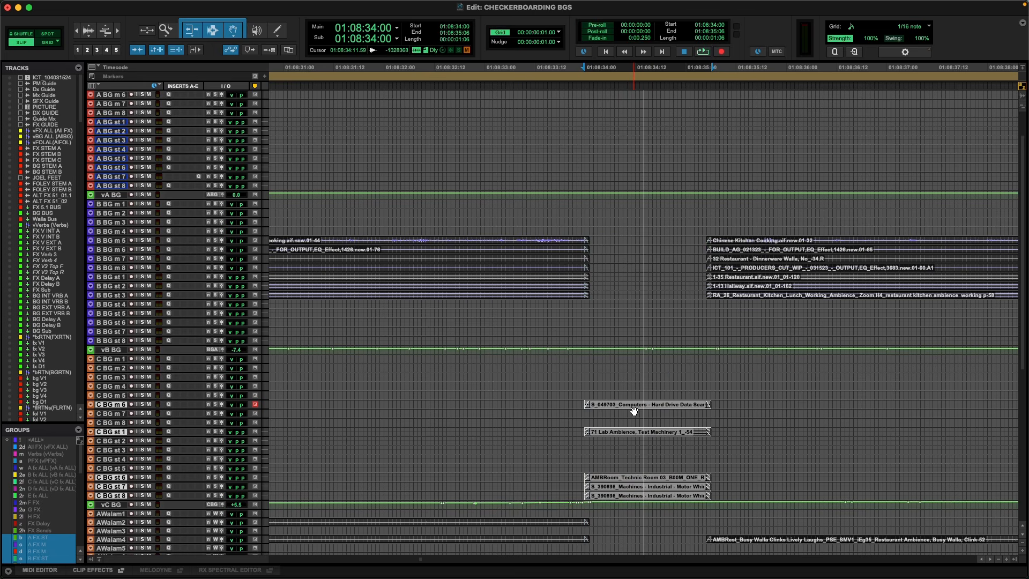
drag(633, 410, 638, 231)
key(super+z)
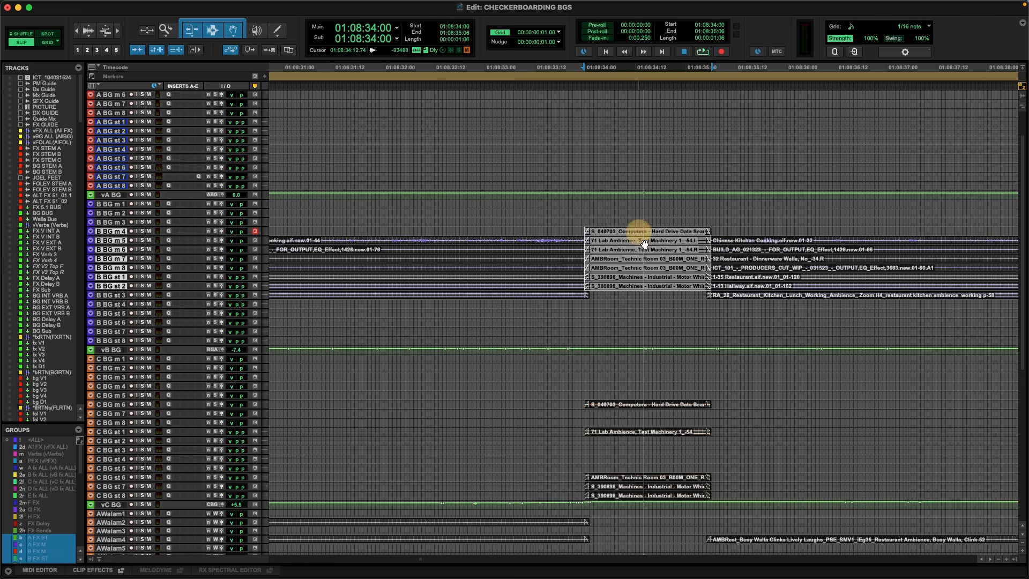
Copy the five lab ambience clips at 01:08:38:08 from the C BG tracks to B BG m 6, st 1 and st 6 to st 8.
key(r)
key(r)
scroll(707, 395, down, 1)
scroll(721, 394, right, 5)
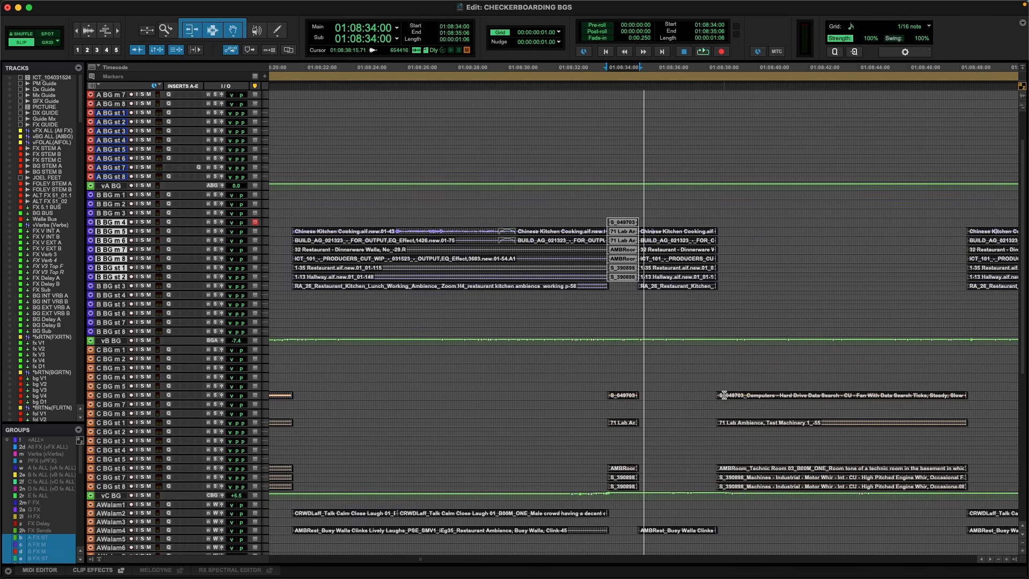
click(607, 398)
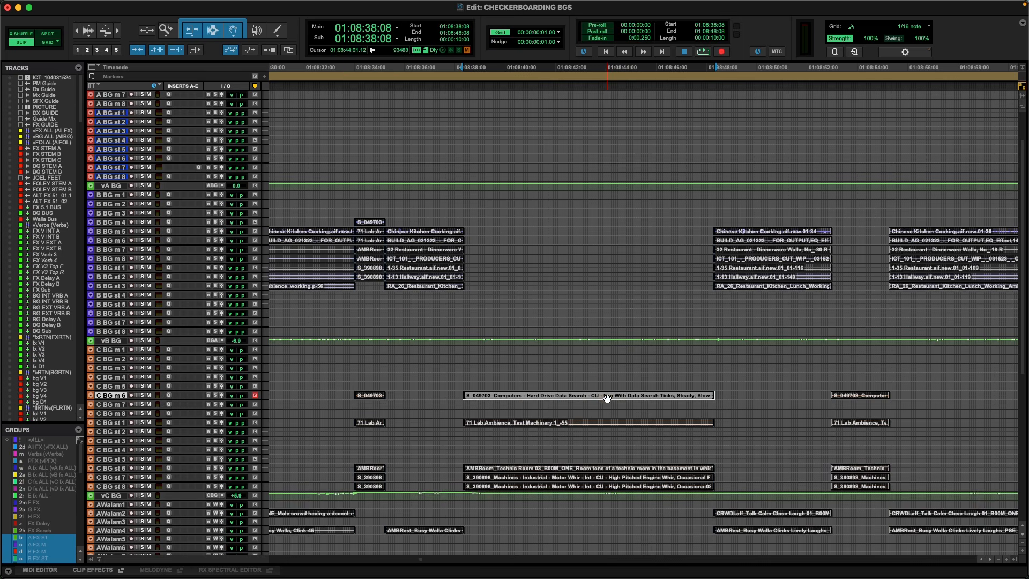
shift+click(595, 428)
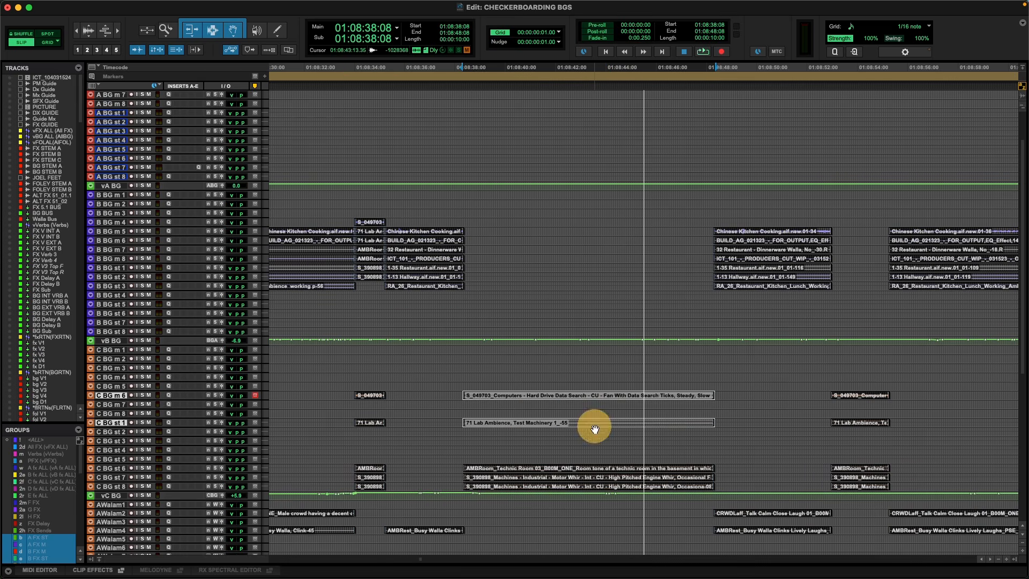
shift+click(572, 469)
shift+click(570, 477)
shift+click(569, 486)
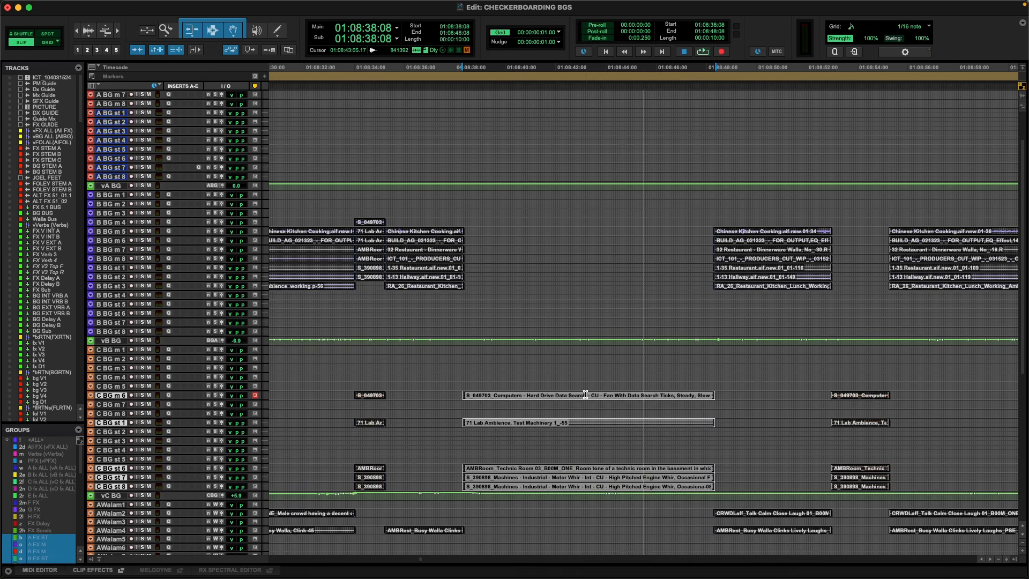
drag(584, 399, 586, 244)
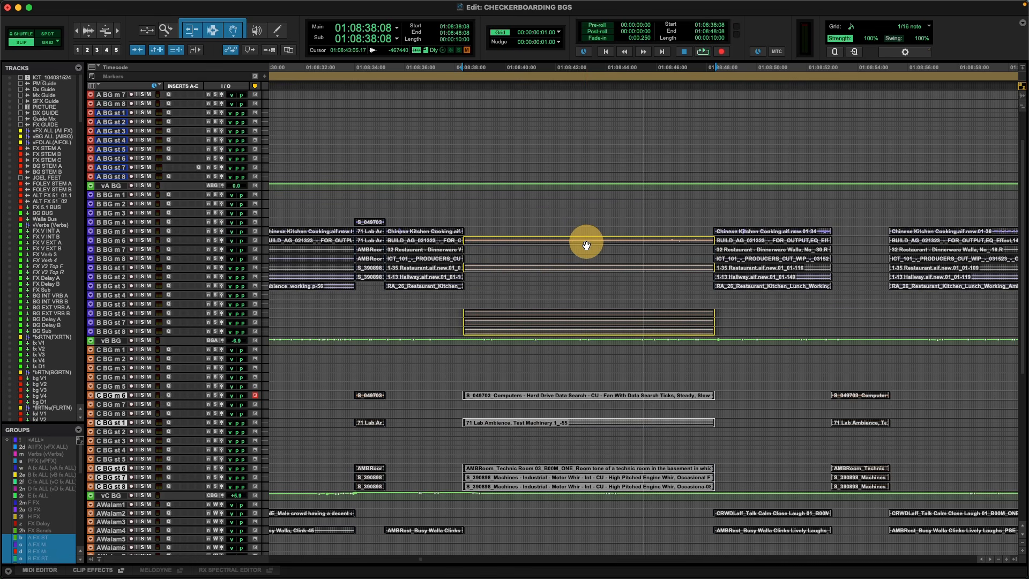
drag(586, 244, 586, 245)
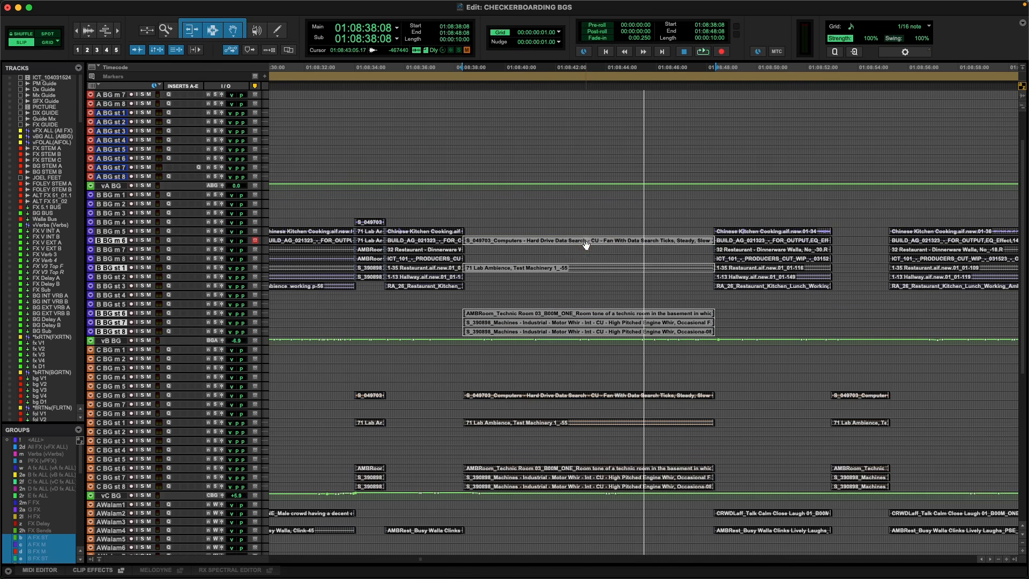
Copy the five lab ambience clips at 01:08:52:23 from the C BG tracks to B BG m 6, st 1 and st 6 to st 8.
scroll(622, 312, right, 10)
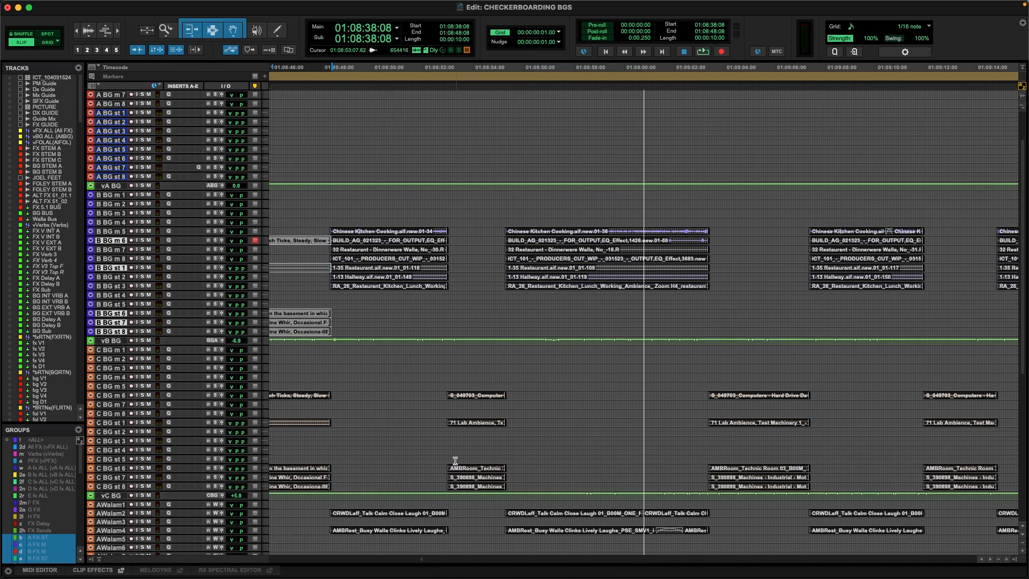
click(471, 396)
shift+click(470, 423)
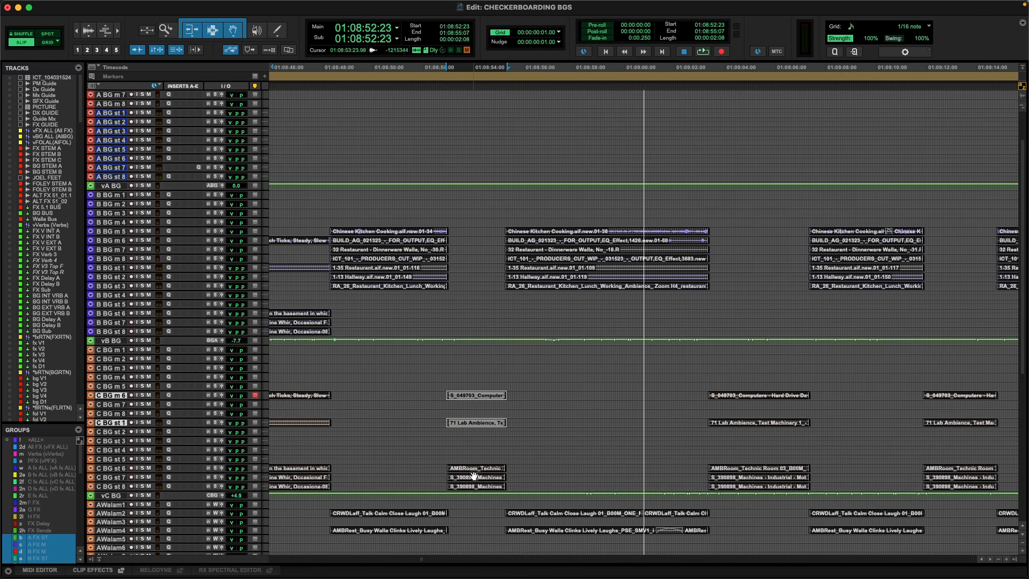
shift+click(473, 470)
shift+click(472, 477)
shift+click(470, 486)
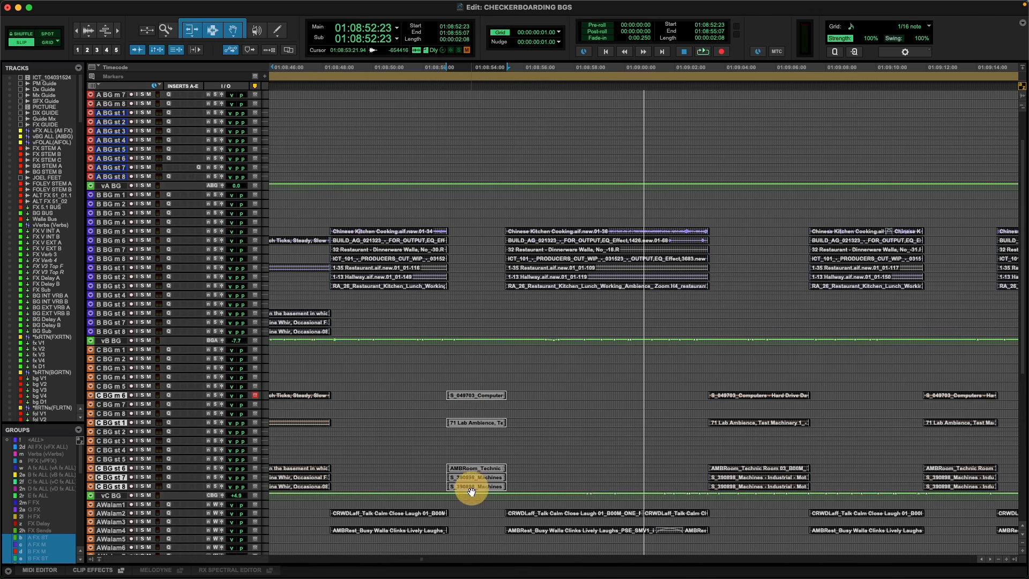
drag(471, 492, 481, 327)
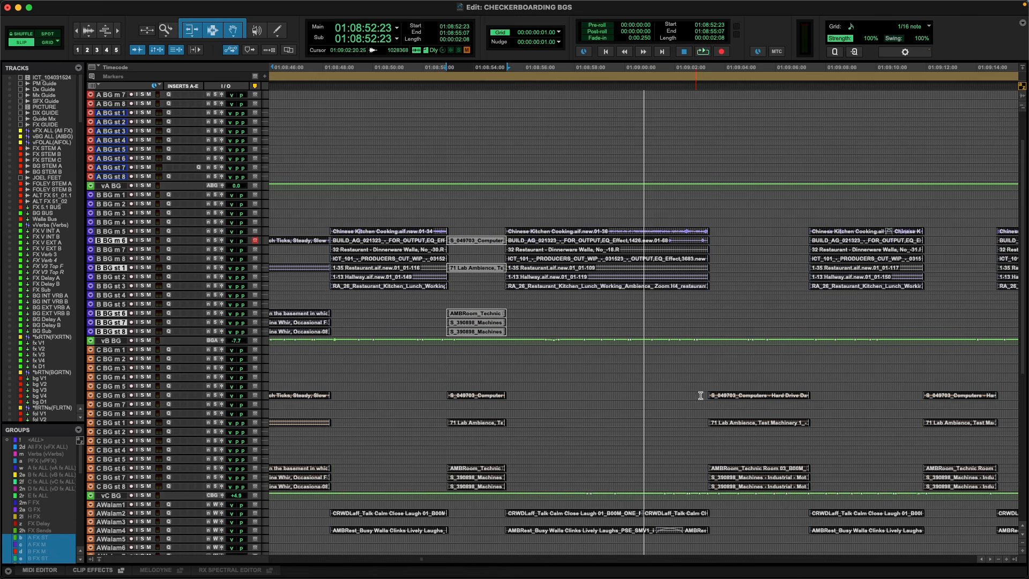
Copy the five lab ambience clips at 01:09:03:08 from the C BG tracks to B BG m 6, st 1 and st 6 to st 8.
click(745, 396)
shift+click(745, 423)
shift+click(741, 469)
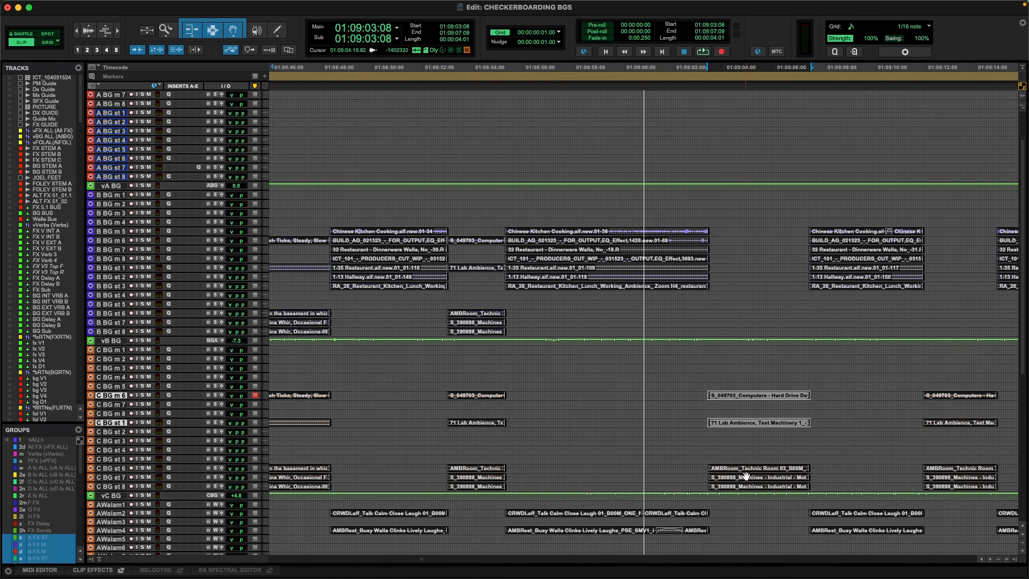
shift+click(747, 476)
shift+click(742, 486)
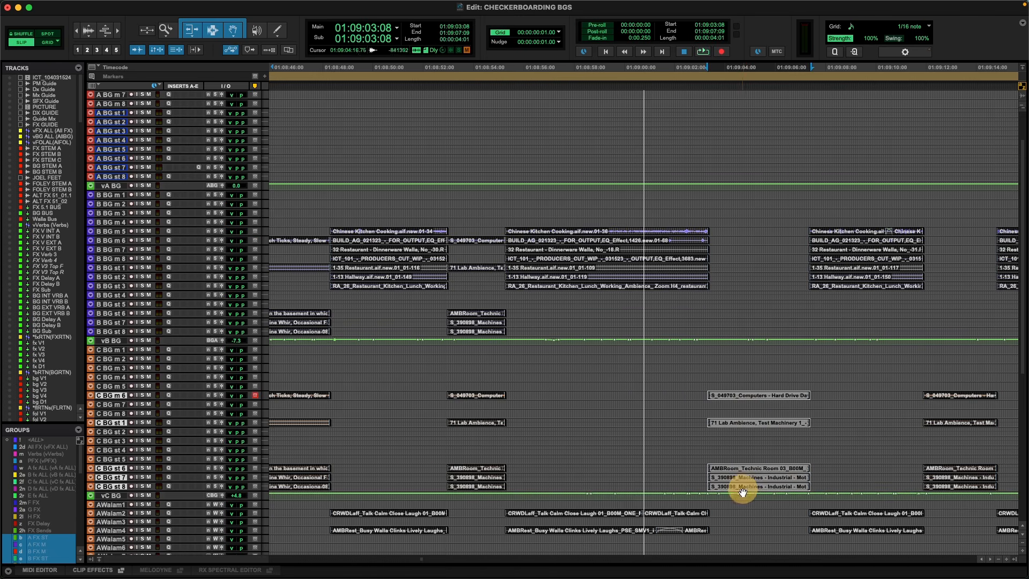
drag(742, 491, 714, 285)
scroll(715, 285, left, 5)
key(r)
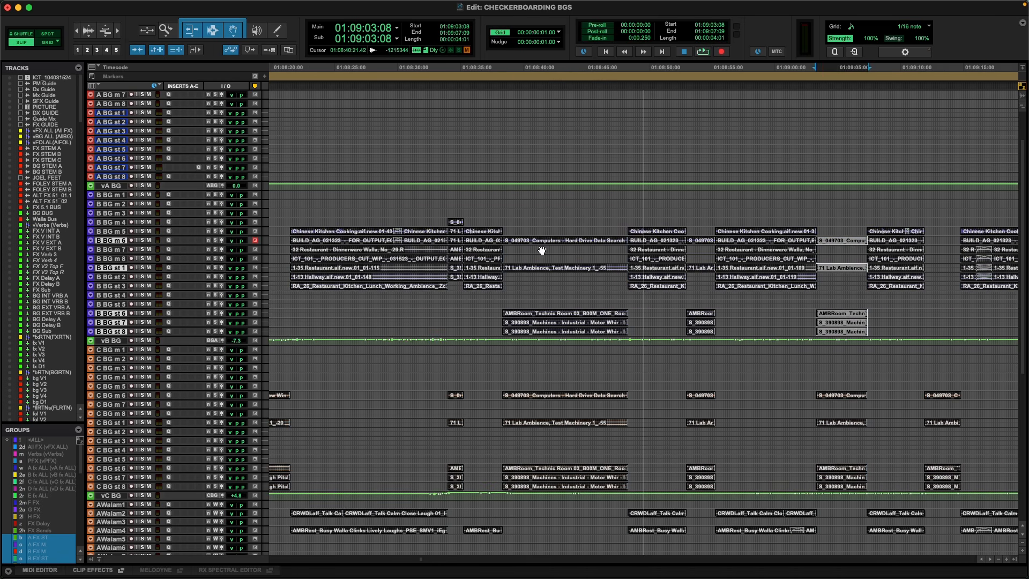
Move the lab clips at 01:08:34:00 from B BG m 4 to st 2 down to B BG m 6 and st 1 to st 4.
click(608, 230)
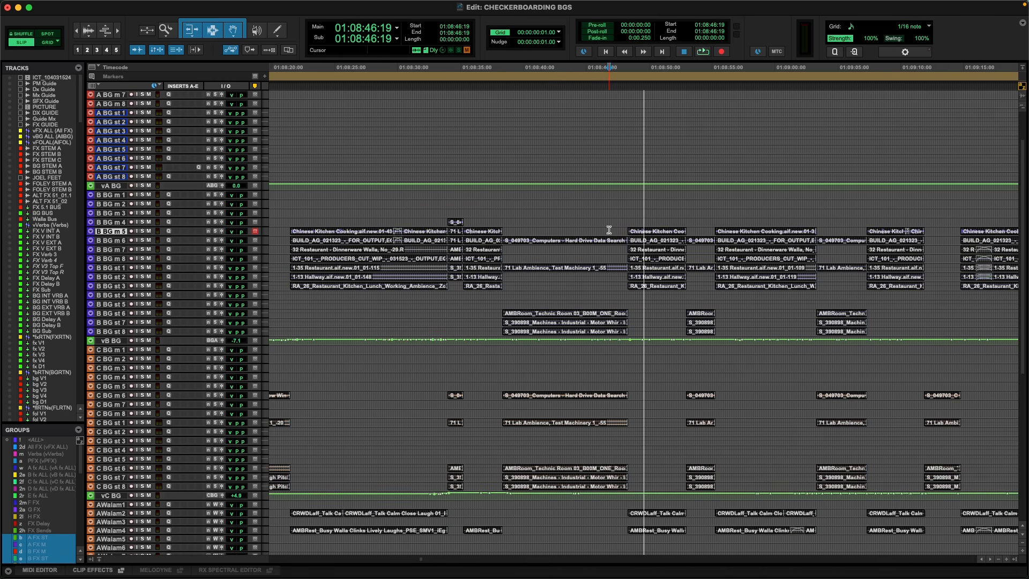
key(period)
key(2)
key(period)
scroll(589, 234, down, 1)
scroll(584, 233, right, 1)
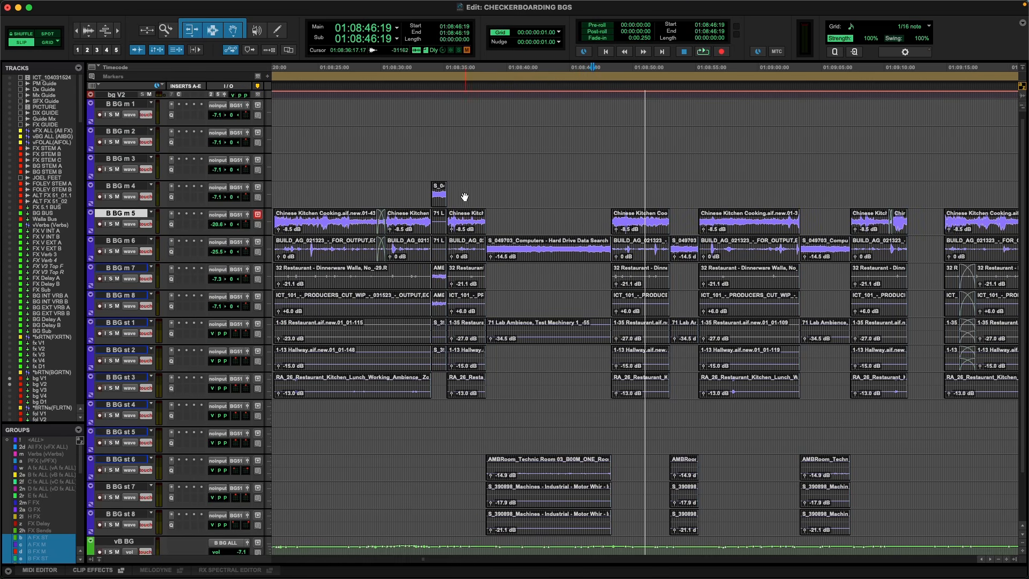
click(438, 201)
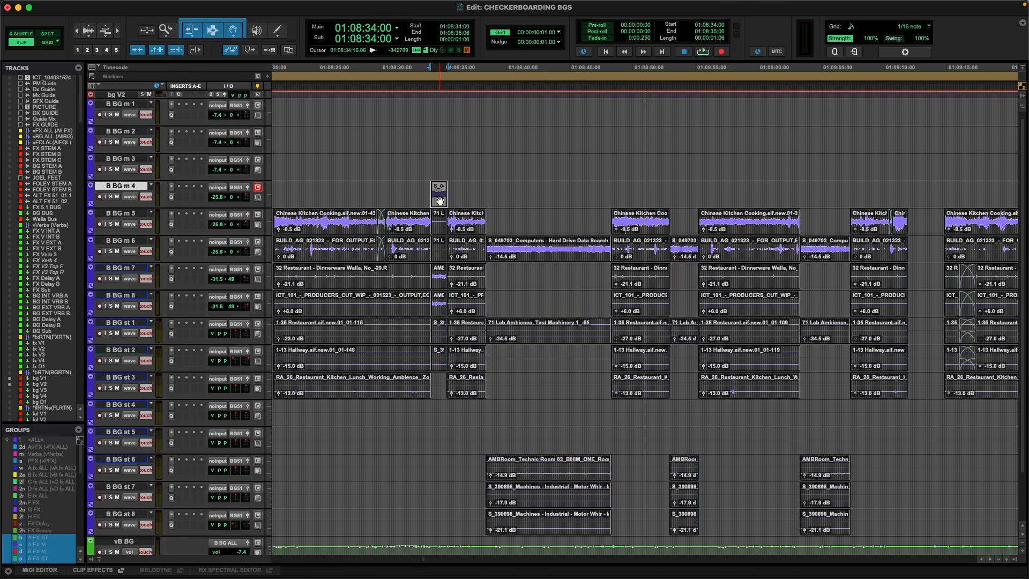
key(shift+semicolon)
key(shift+semicolon)
key(shift+semicolon)
key(shift+semicolon)
key(shift+semicolon)
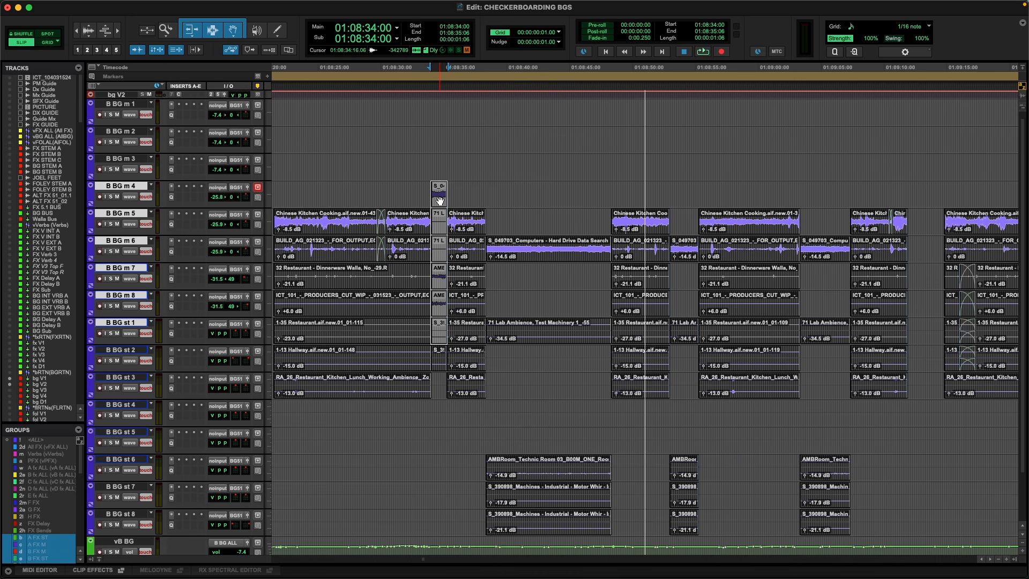
key(shift+semicolon)
drag(439, 201, 436, 252)
Move the three lab clips at 01:08:34:00 from B BG st 2 to st 4 down to B BG st 6 to st 8.
click(440, 362)
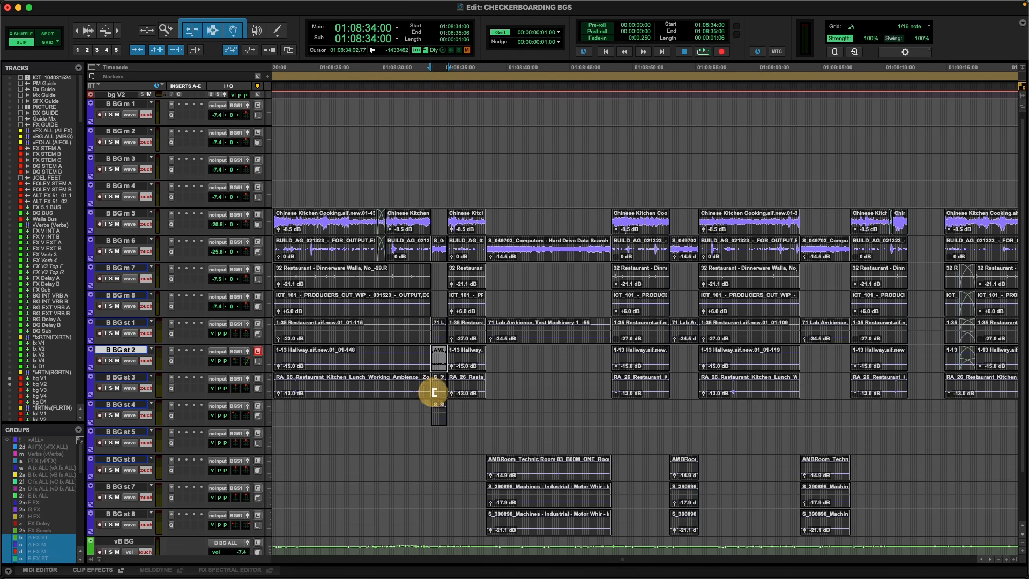
shift+click(436, 395)
shift+click(437, 416)
drag(439, 419, 437, 508)
Play the combined B BG ambiences from 01:08:31:02 through the lab clips at 01:08:34:00, with the video window shown.
click(422, 191)
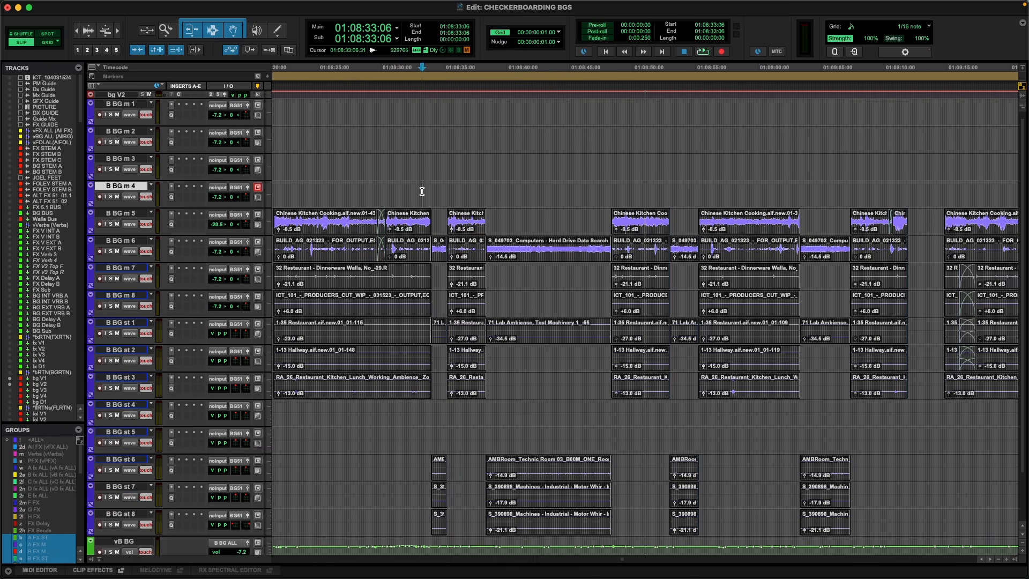
key(super+bracketright)
key(super+bracketright)
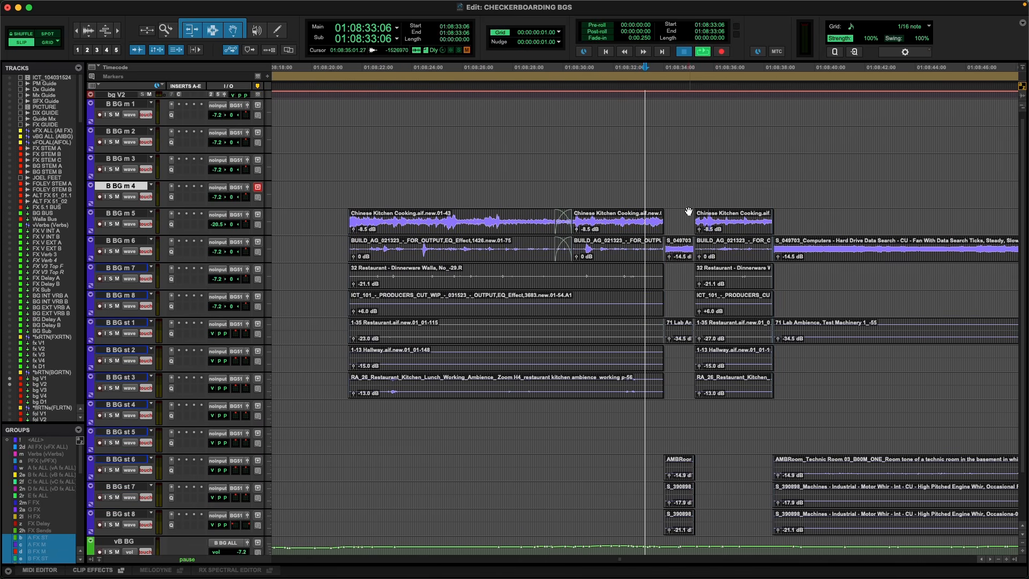
scroll(688, 212, right, 3)
click(574, 551)
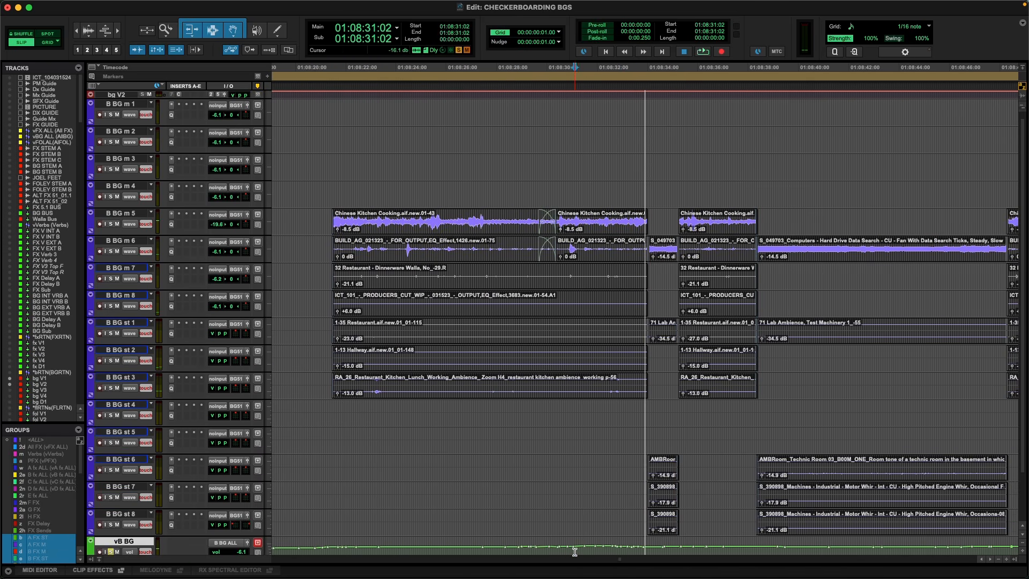
key(space)
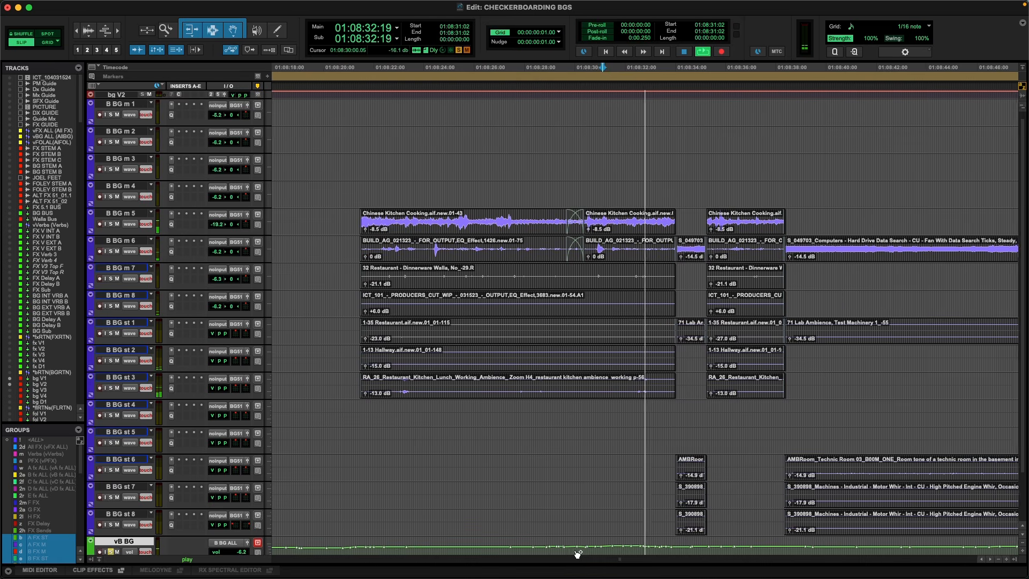
key(super+9)
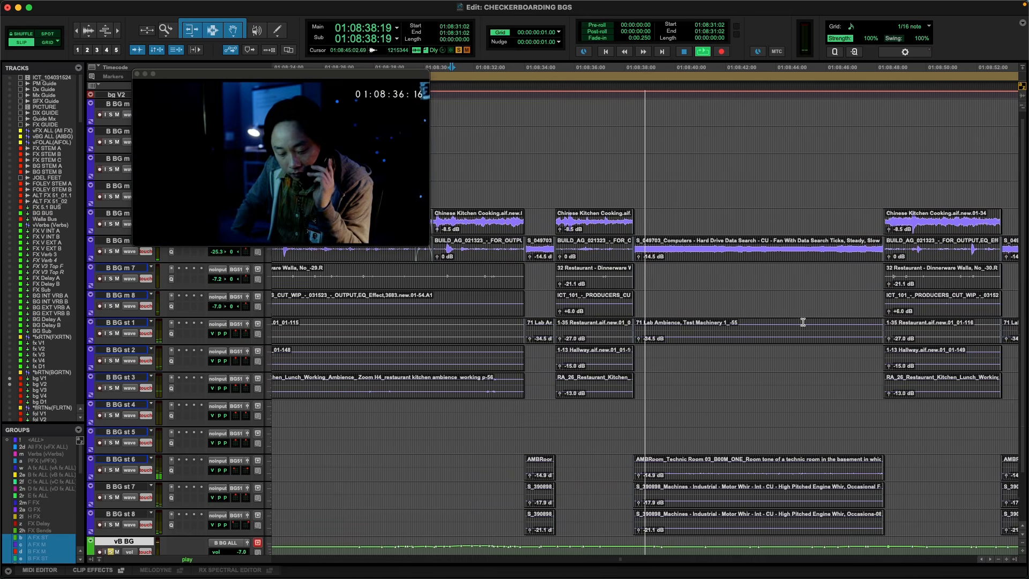
key(space)
Audition the restaurant-to-lab transition on the vB BG master repeatedly from 01:08:32:01.
click(456, 551)
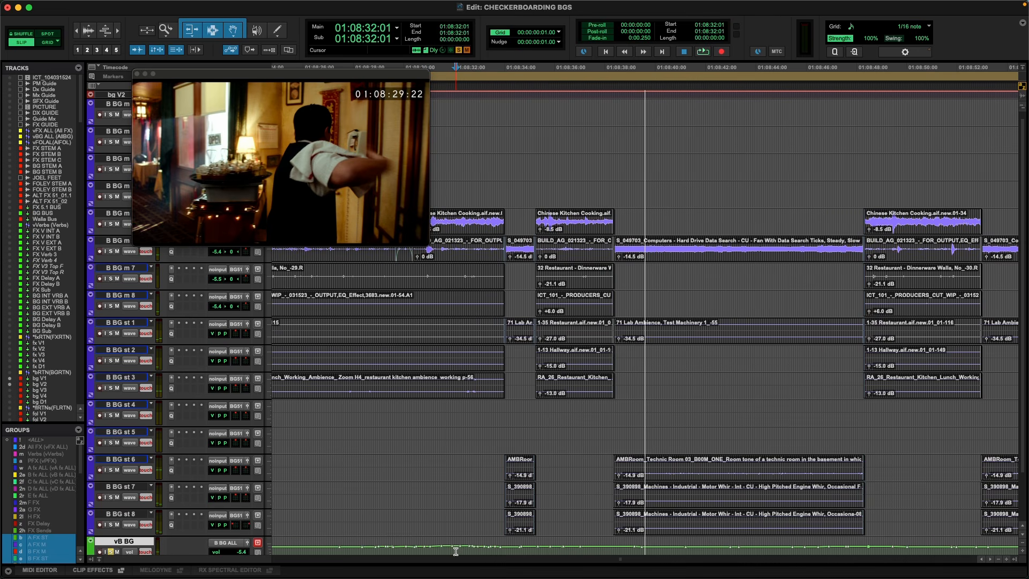
key(space)
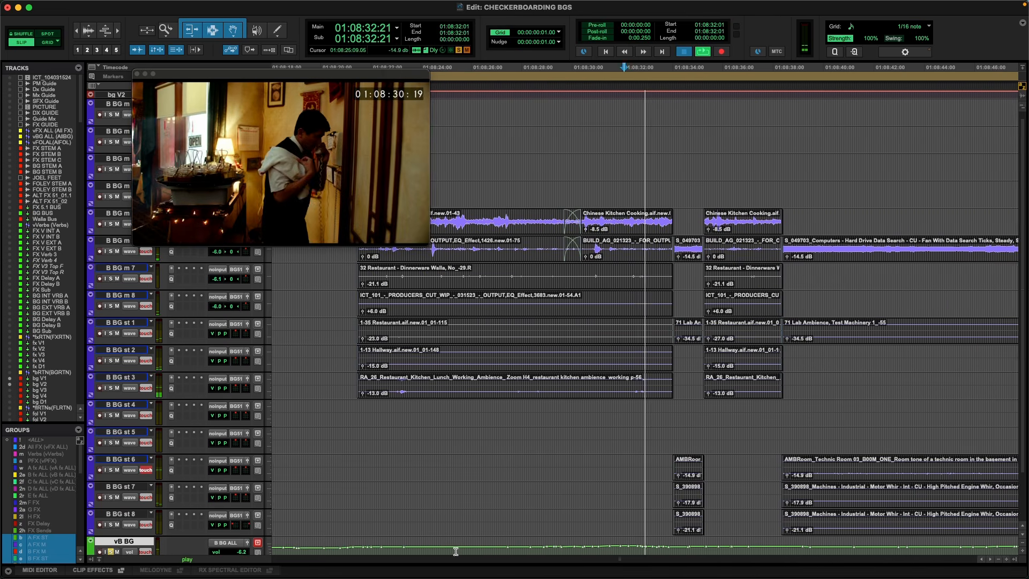
key(space)
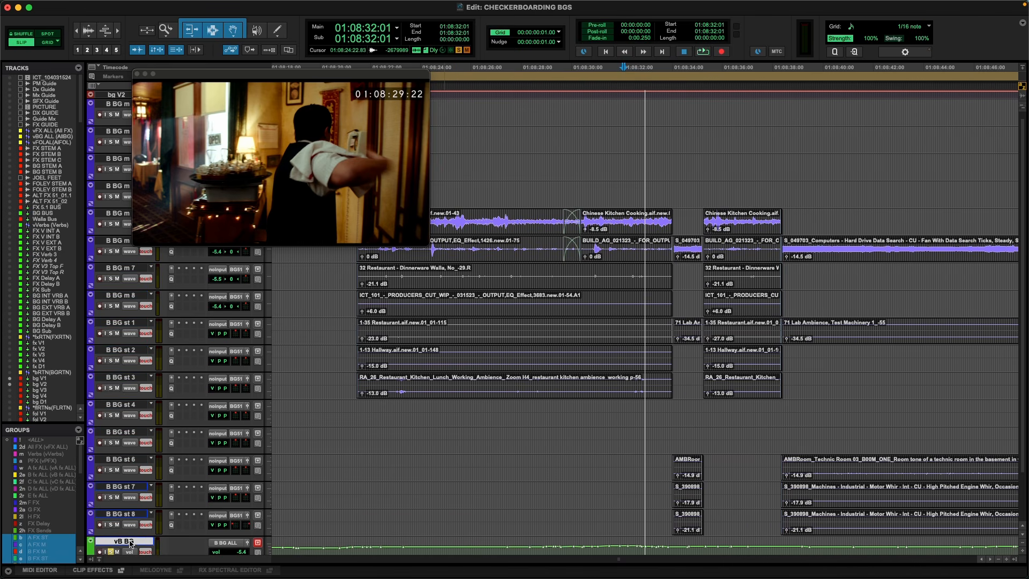
key(space)
key(space)
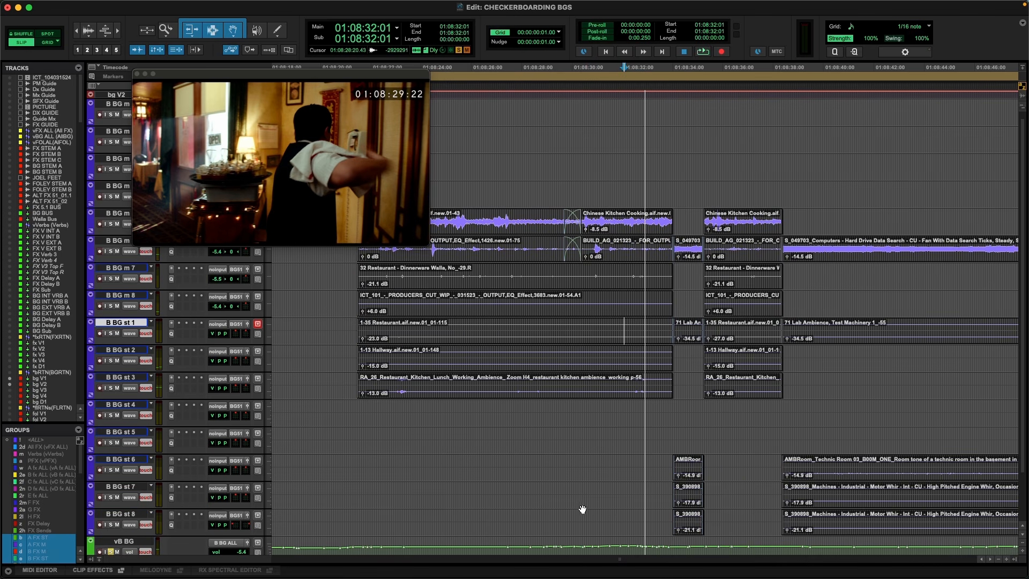
key(space)
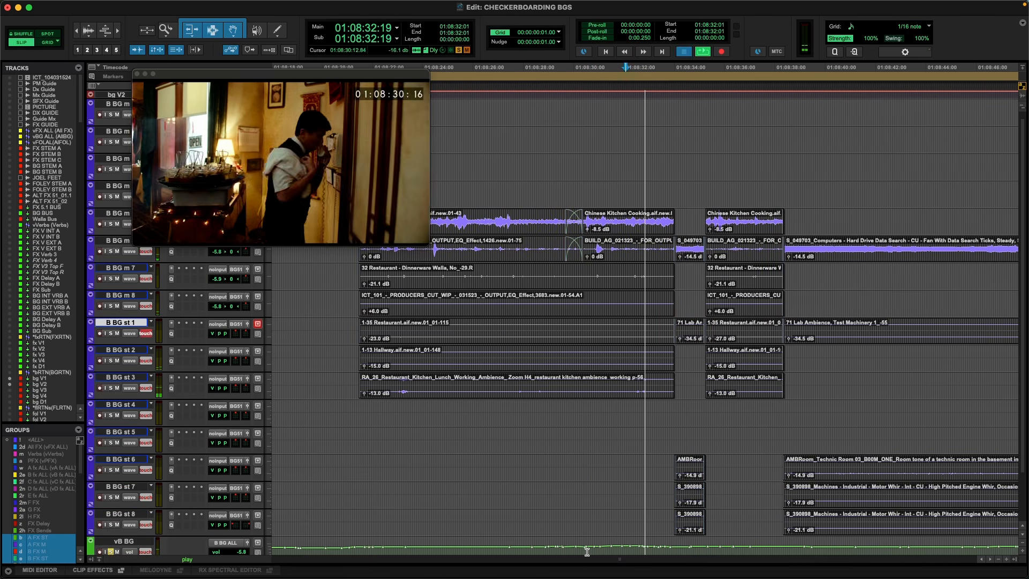
key(space)
click(136, 538)
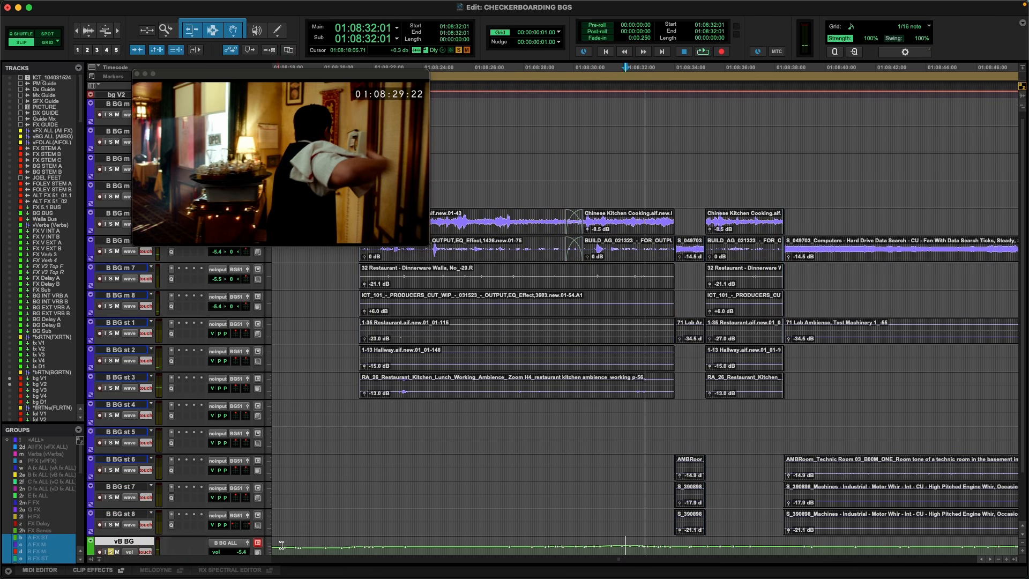
key(space)
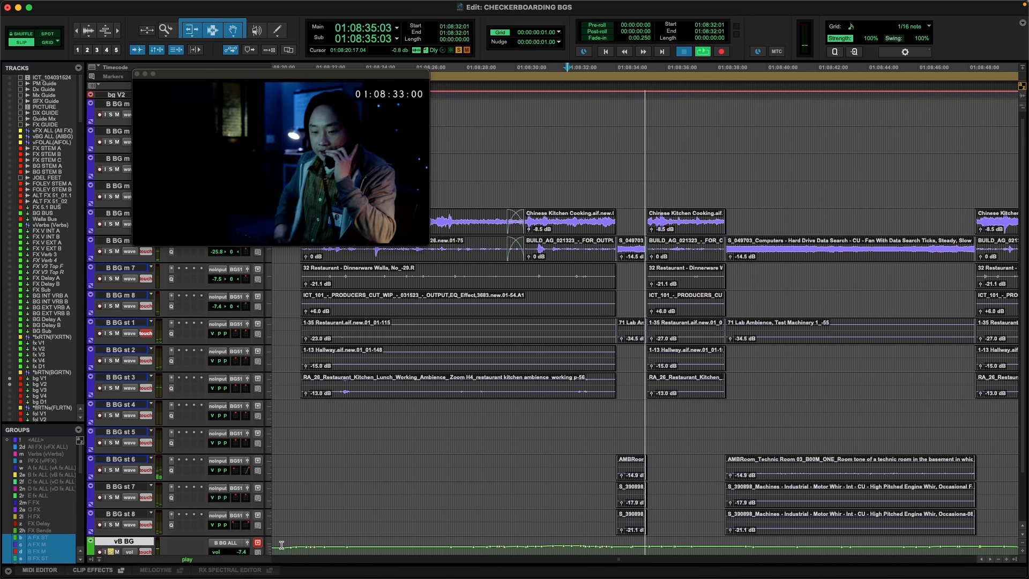
key(space)
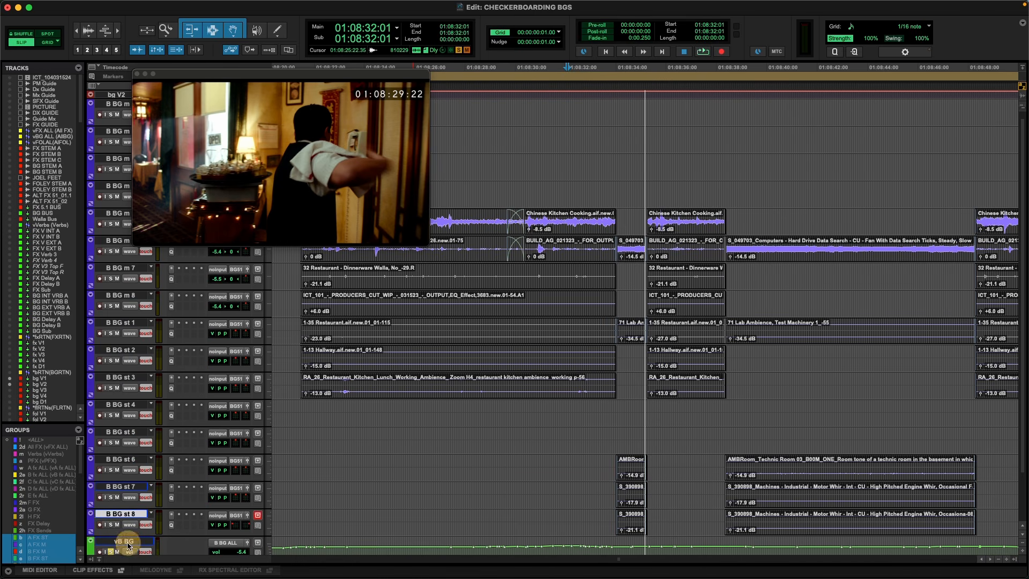
Write a volume automation ride on the vB BG master from 01:08:31:10 through the alternating restaurant and lab clips.
click(552, 551)
key(space)
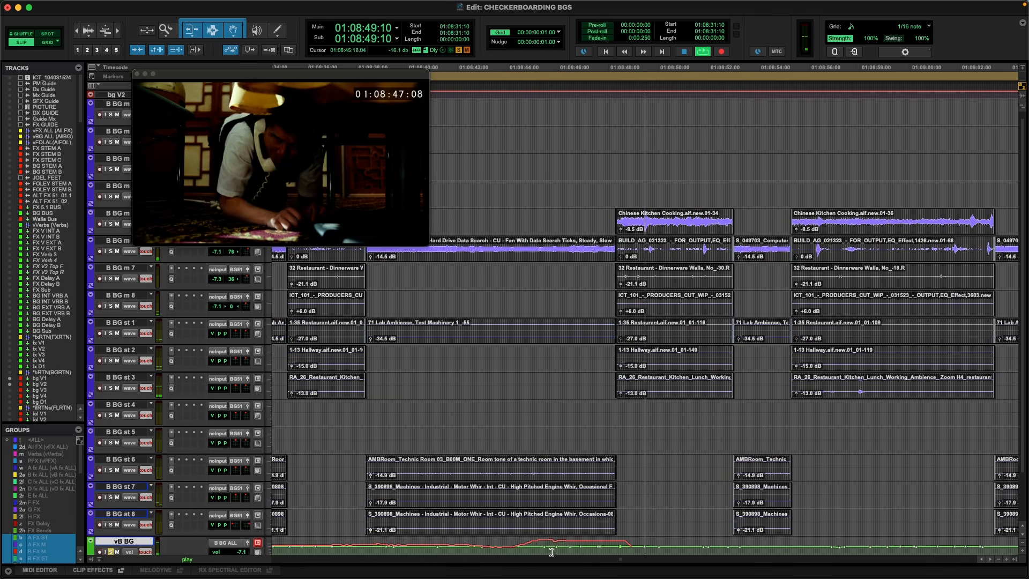
key(space)
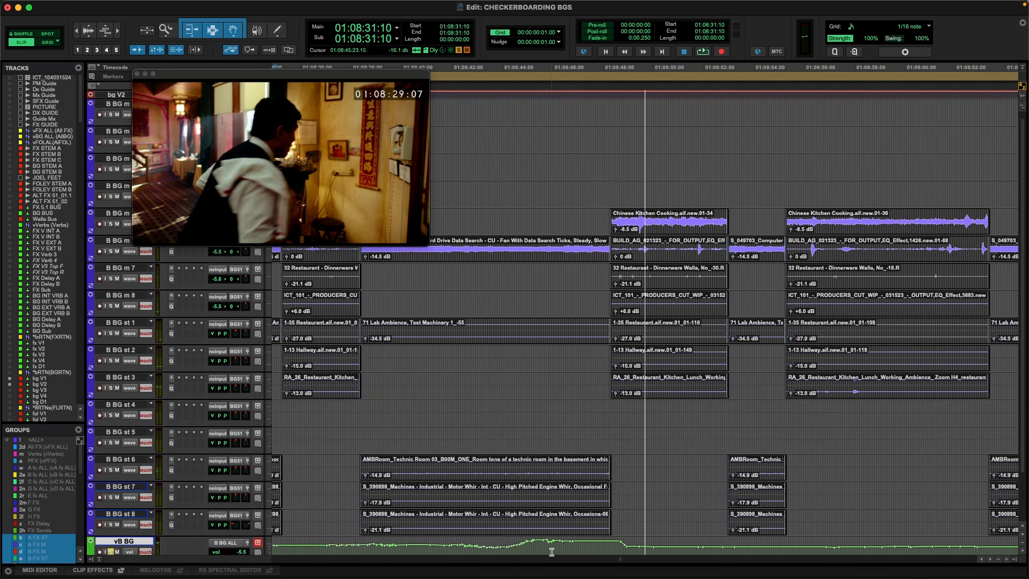
Hide the video window and undo the vB BG volume ride together with the lab clip moves and copies on the B BG tracks.
key(r)
key(r)
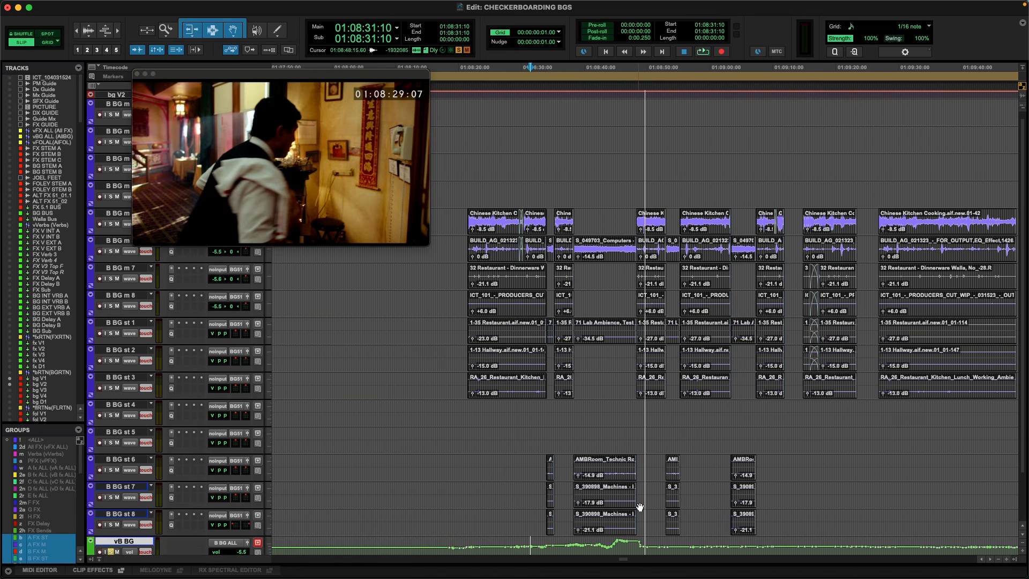
key(KP_Decimal)
key(KP_1)
key(KP_Decimal)
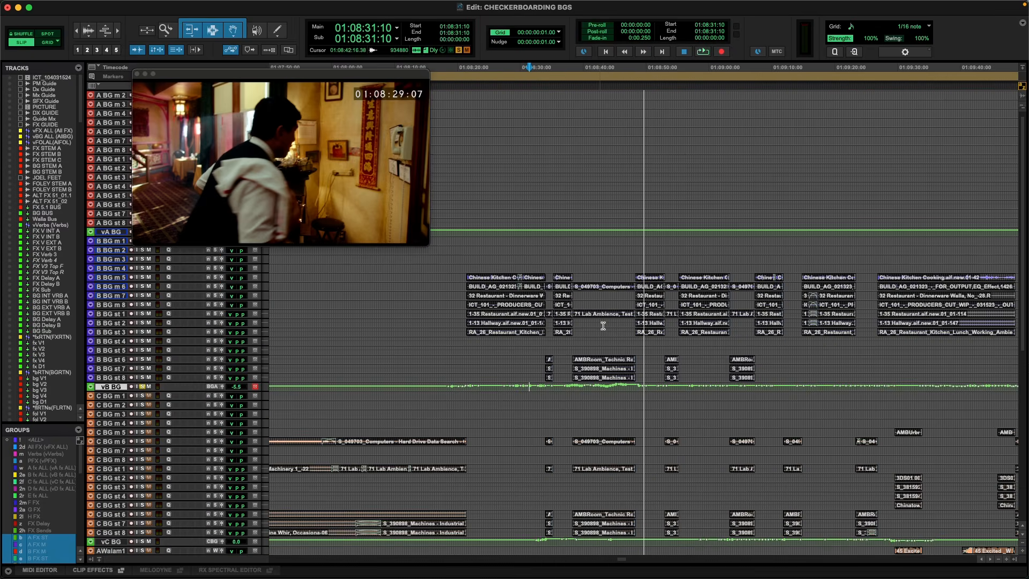
key(super+9)
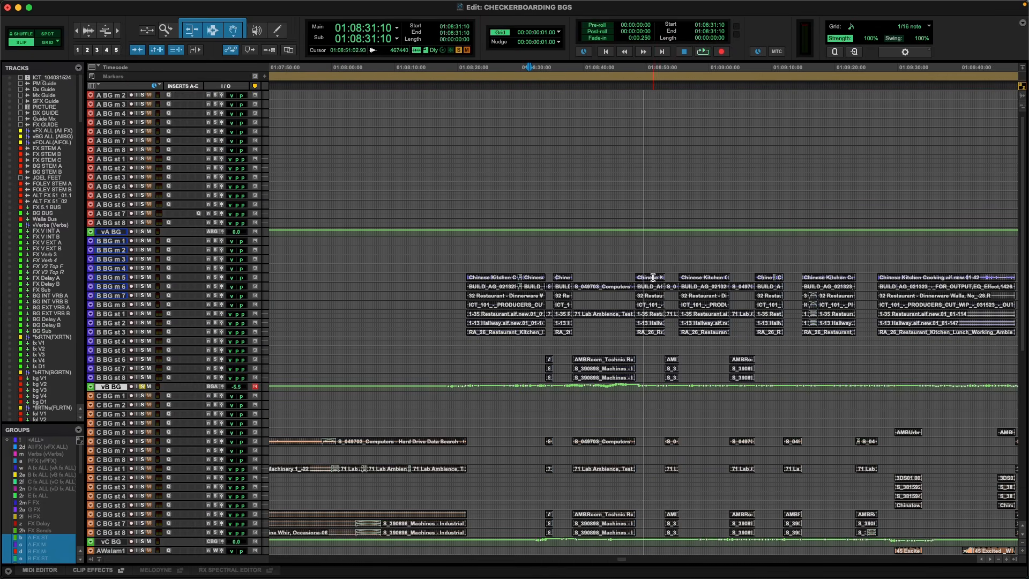
key(super+z)
key(super+z)
key(super+z)
key(super+z)
key(super+z)
key(super+z)
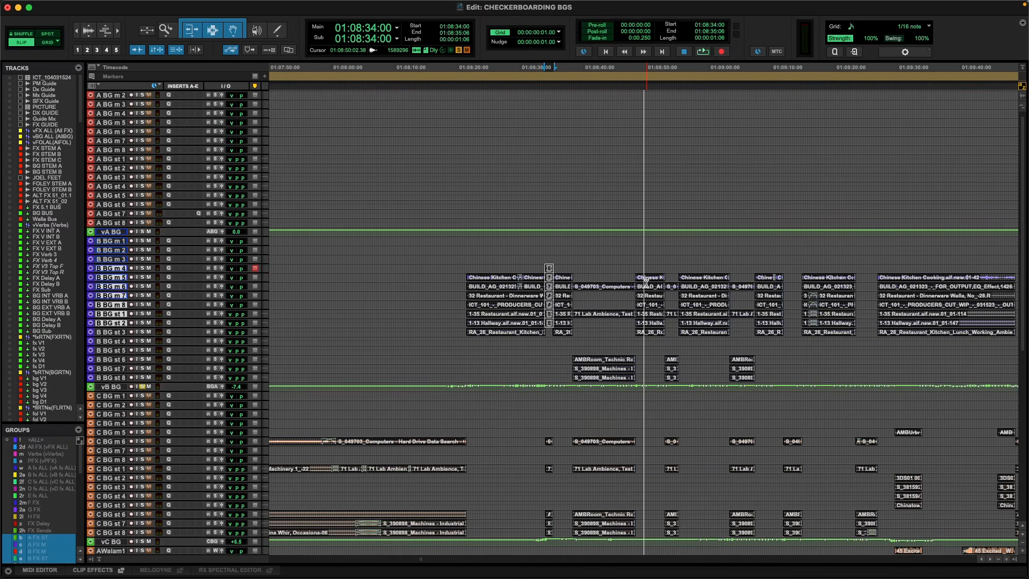
key(super+z)
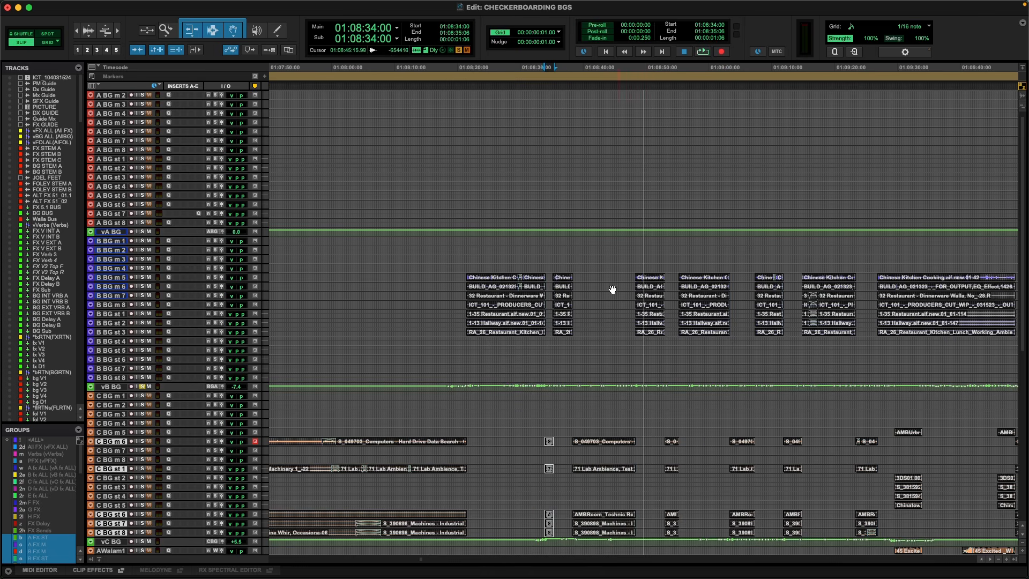
Play the checkerboarded B and C BG ambiences from 01:08:31:16 with the vB BG master selected.
click(544, 268)
key(super+bracketright)
key(super+bracketright)
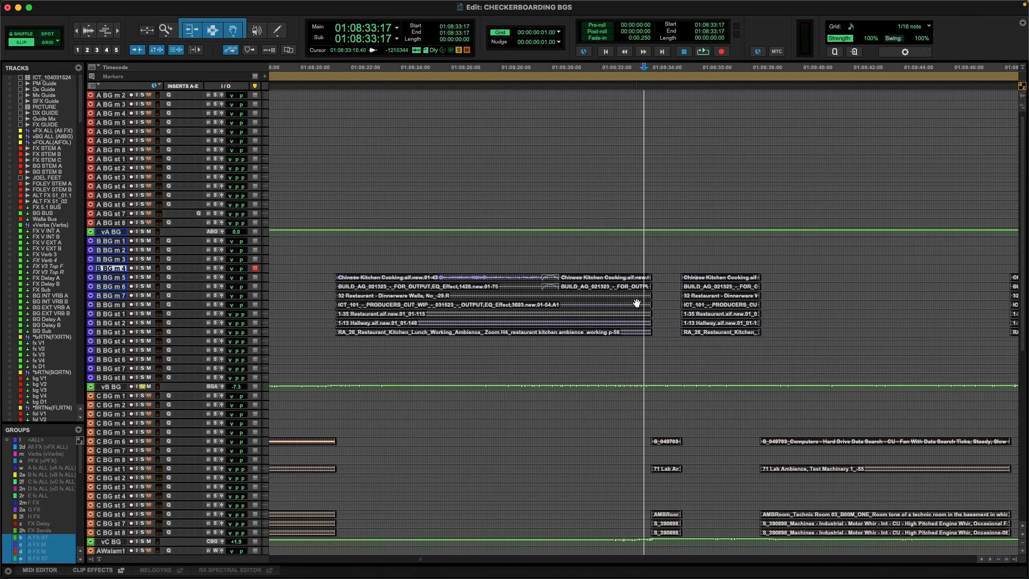
key(super+bracketright)
key(super+bracketleft)
click(592, 386)
key(space)
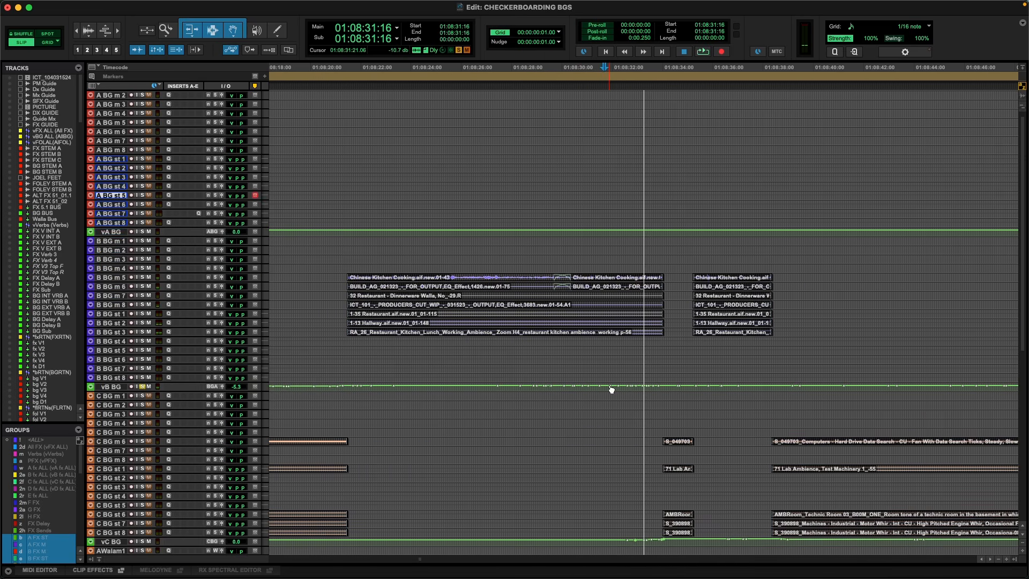
click(116, 388)
key(space)
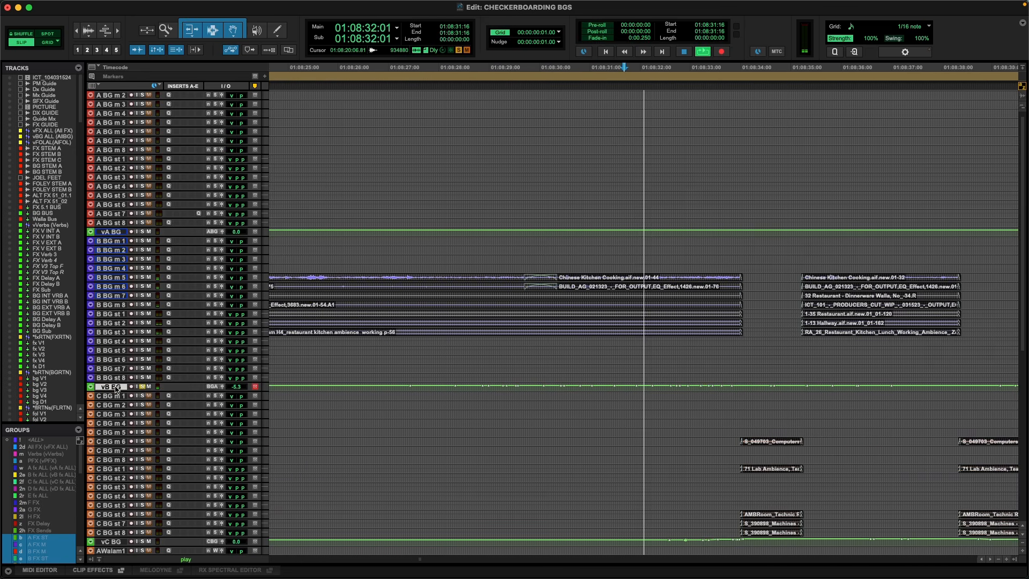
key(space)
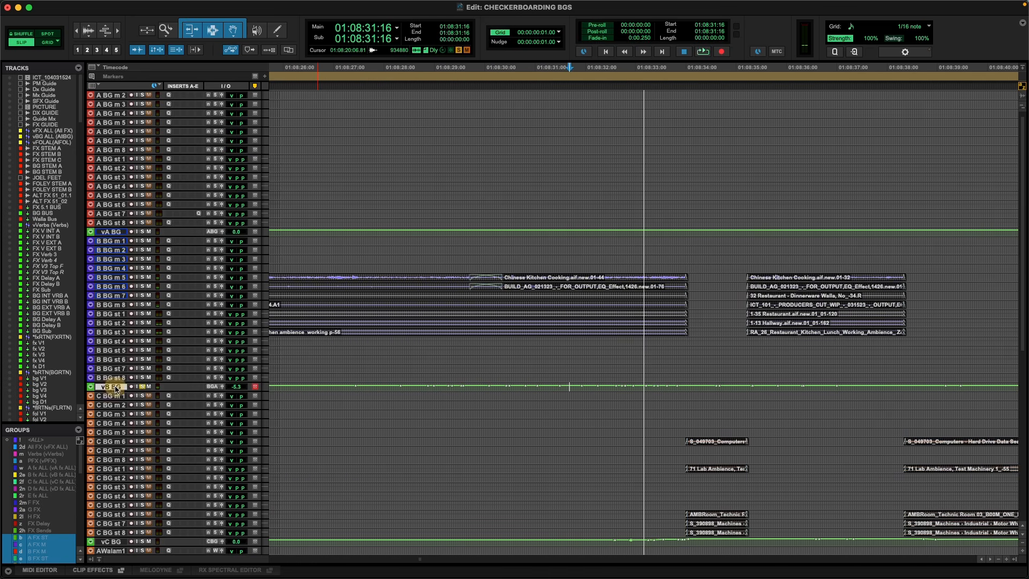
key(space)
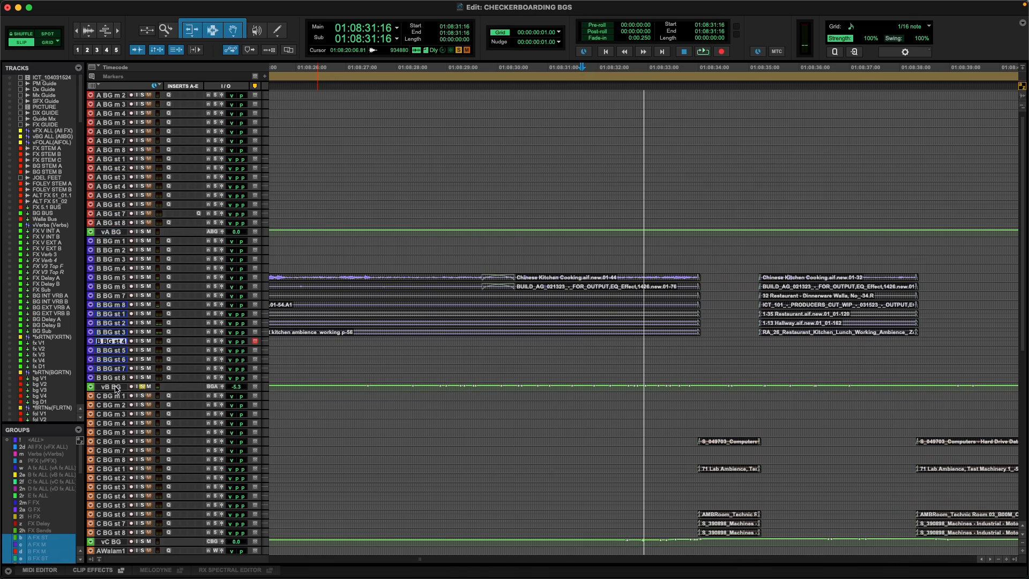
Play the checkerboarded transition from 01:08:32:04 on the vB BG master.
click(591, 390)
mouse_move(612, 391)
mouse_down()
mouse_move(629, 391)
mouse_move(595, 391)
mouse_up()
click(557, 391)
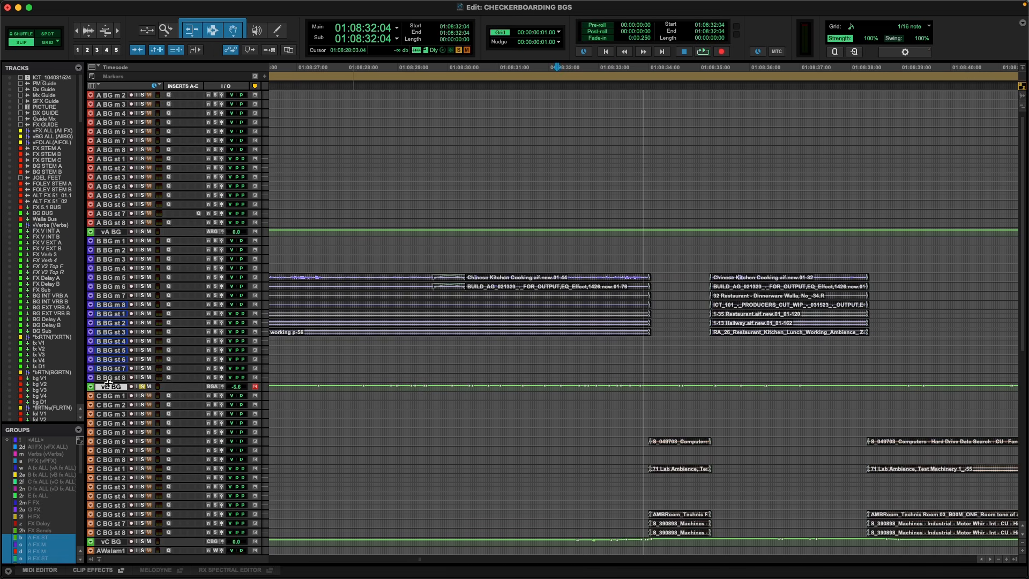
key(space)
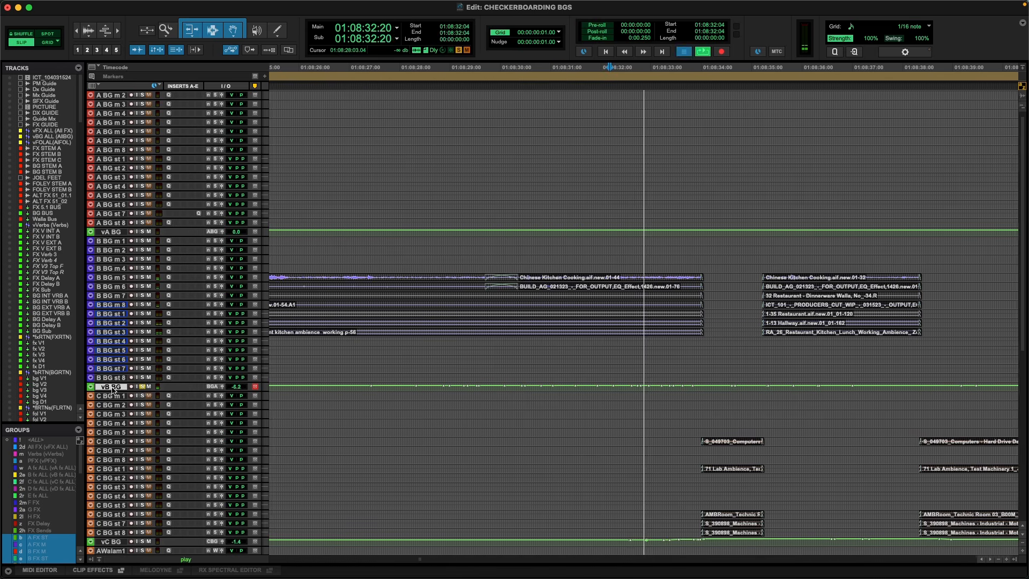
key(space)
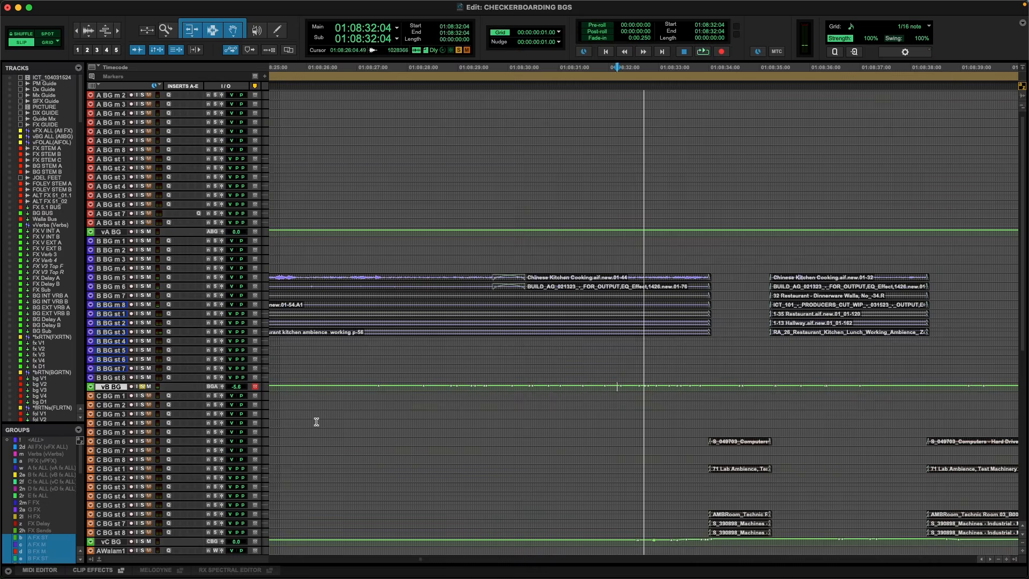
Select the vB BG automation from 01:08:32:22 at the restaurant clips' end, and the vC BG automation from 01:08:33:17 over the lab clips.
drag(657, 390, 722, 390)
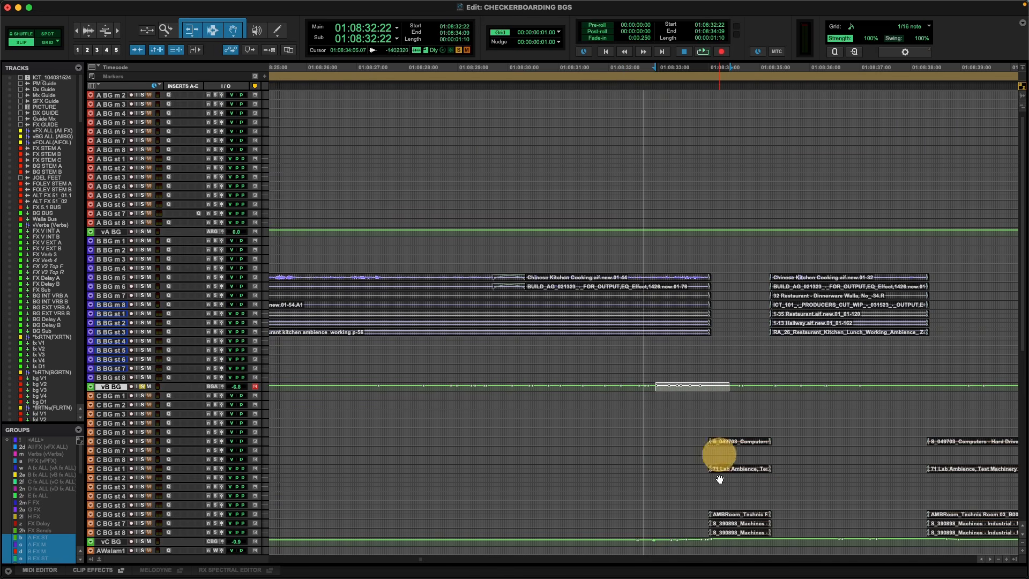
drag(696, 542, 786, 544)
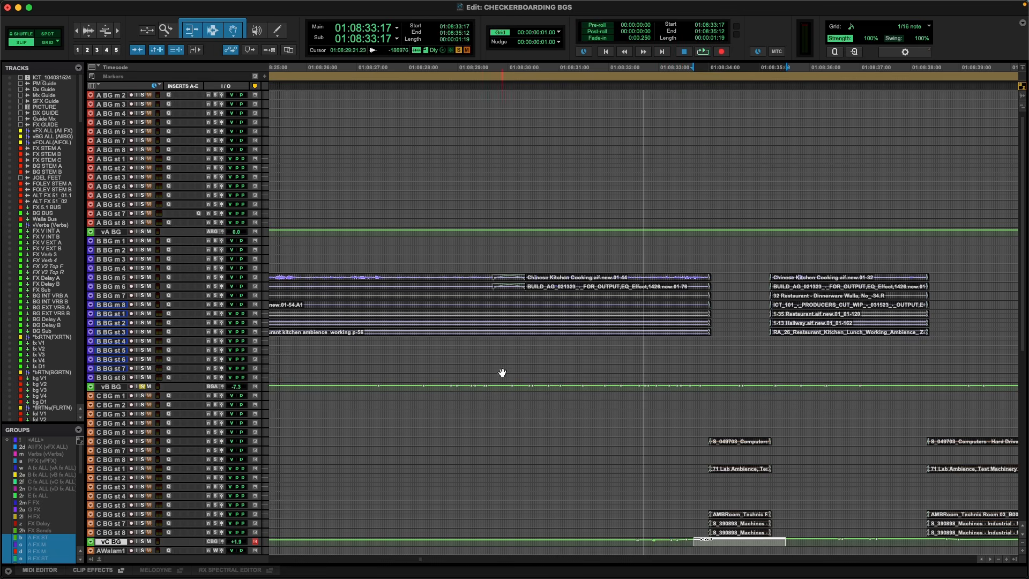
Open the Pro-Q 3 EQ on B BG m 5 and the Automation window, enable Preview, and move both windows clear of the clips.
click(169, 277)
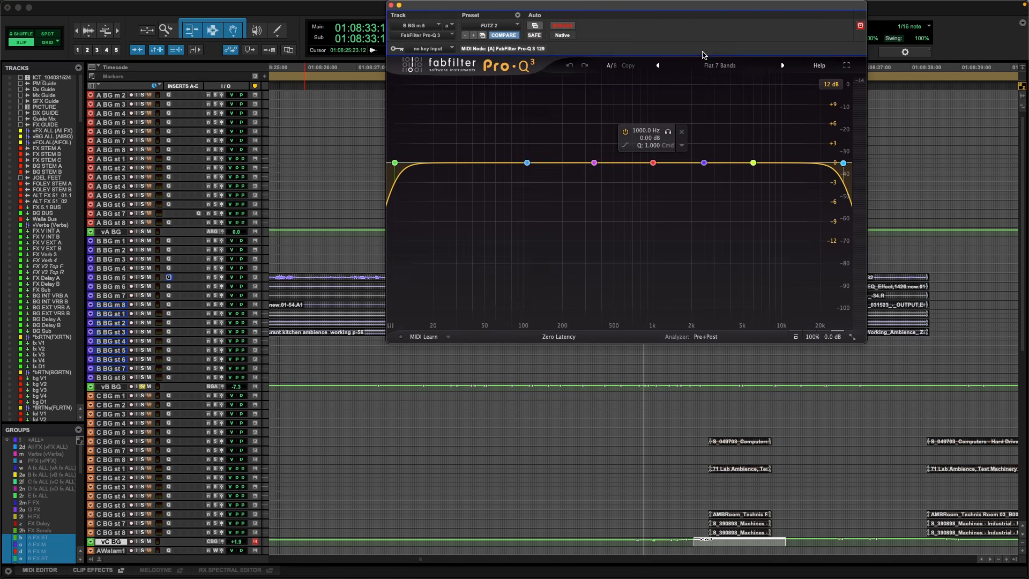
drag(616, 13, 343, 120)
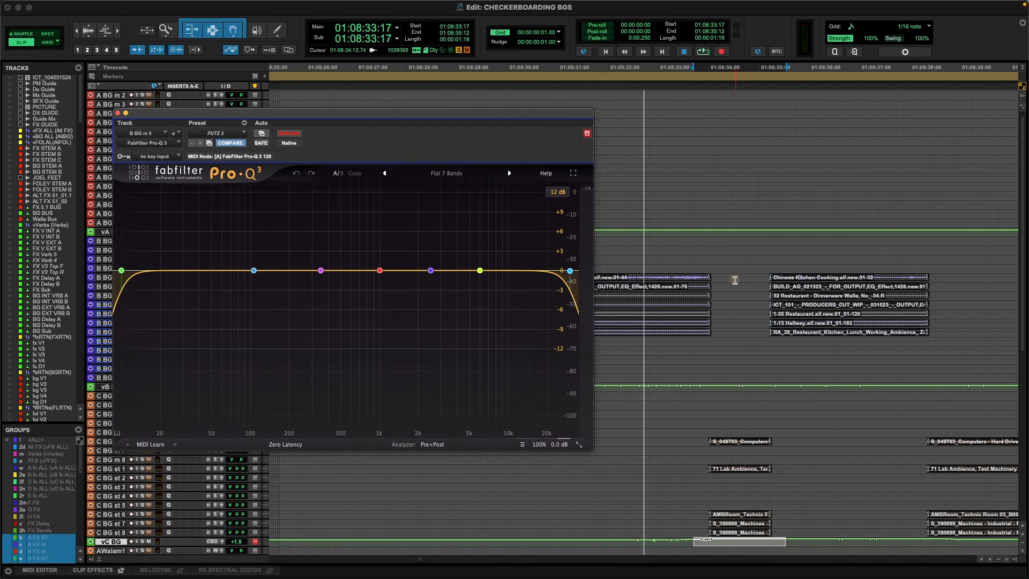
key(super+4)
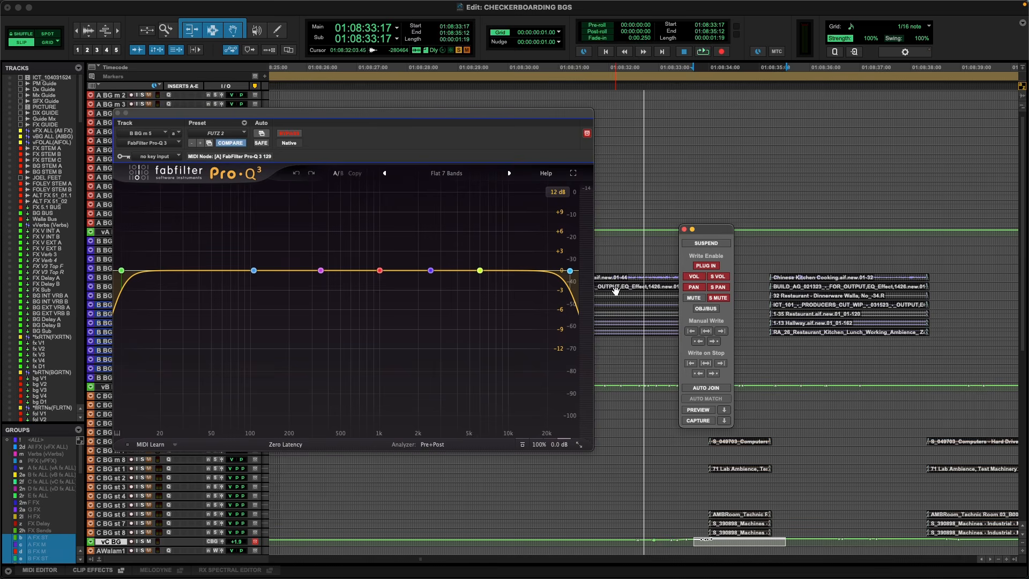
click(704, 388)
drag(713, 232, 791, 236)
click(464, 171)
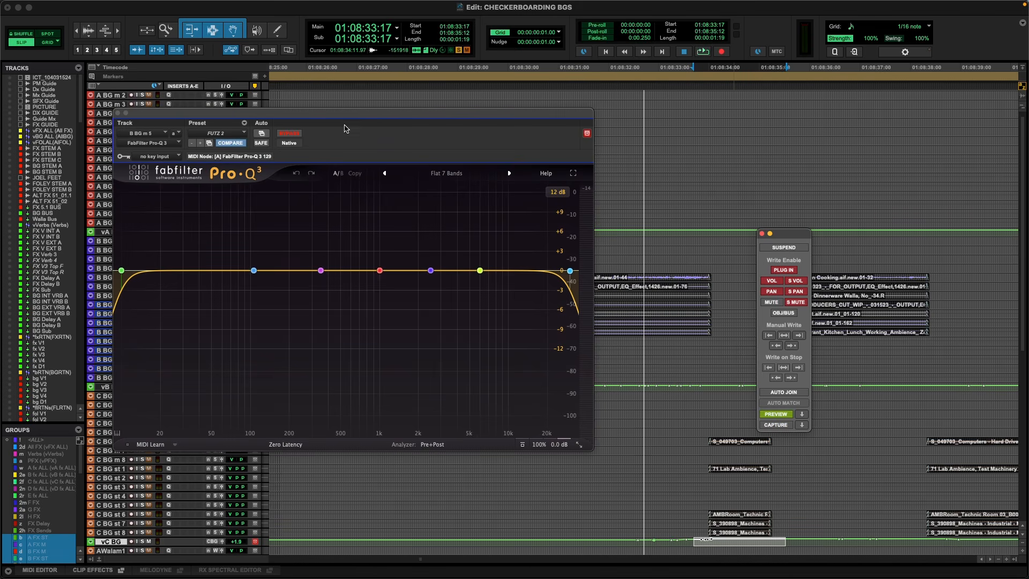
drag(273, 118, 500, 312)
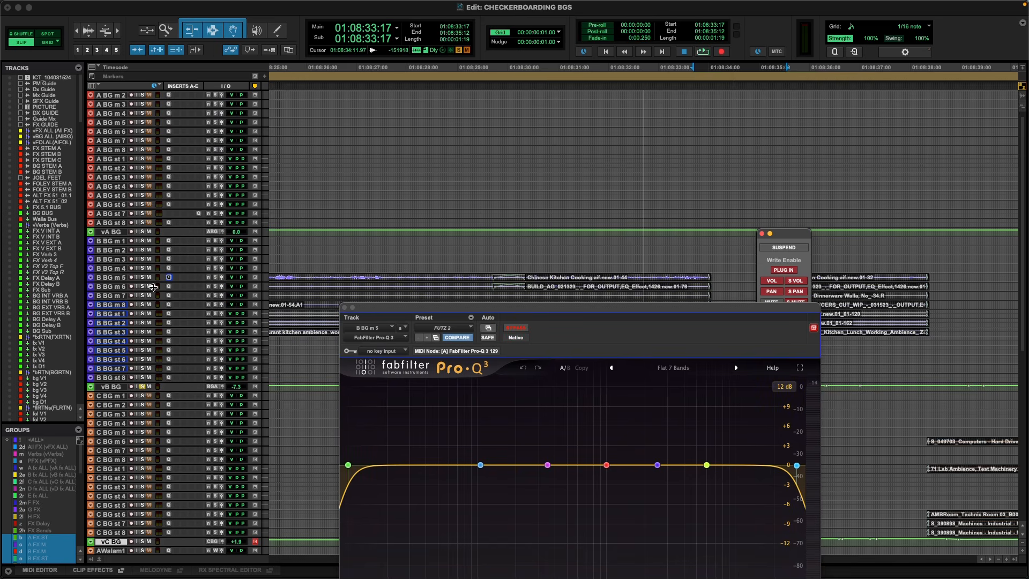
drag(584, 320, 641, 351)
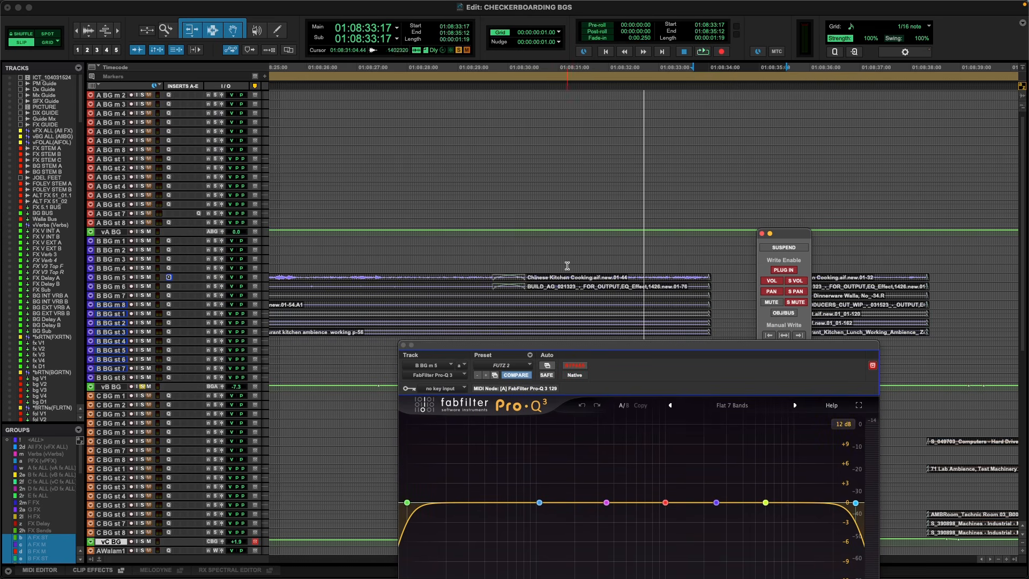
Select the end of the restaurant clips from 01:08:31:03, pull B BG m 5's high cut down to about 2 kHz, and audition it.
drag(565, 266, 730, 346)
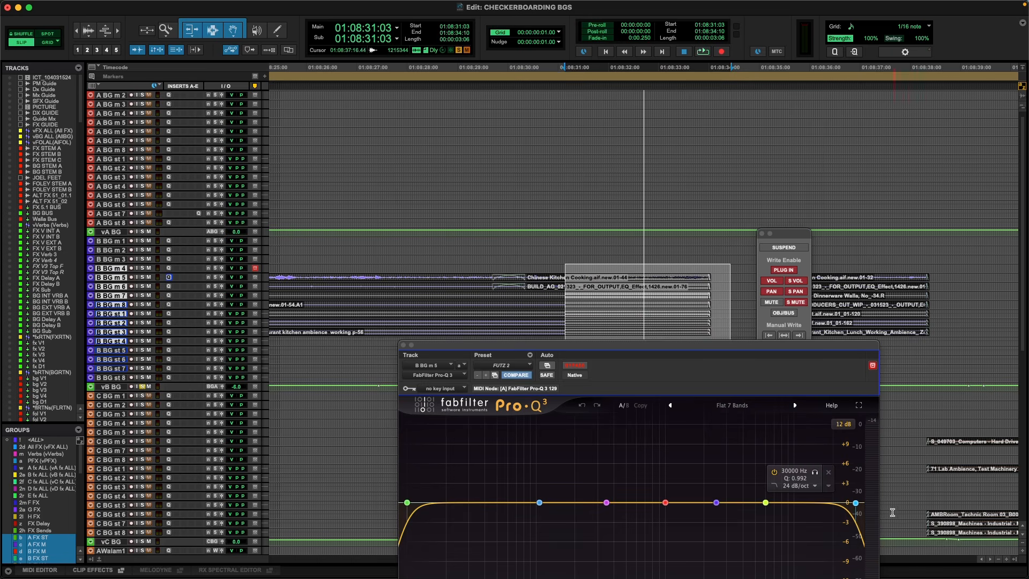
drag(854, 504, 701, 521)
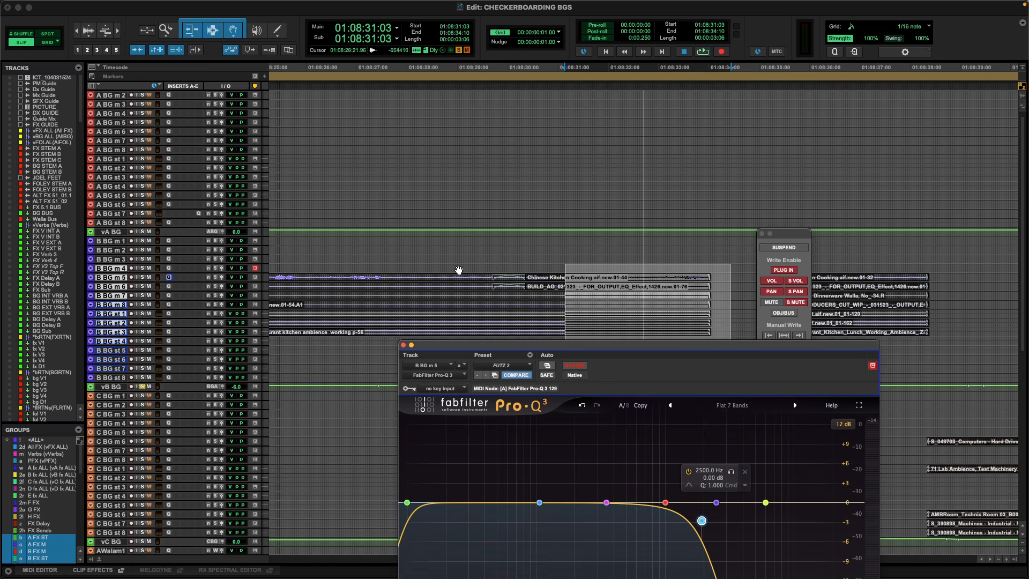
scroll(578, 266, left, 2)
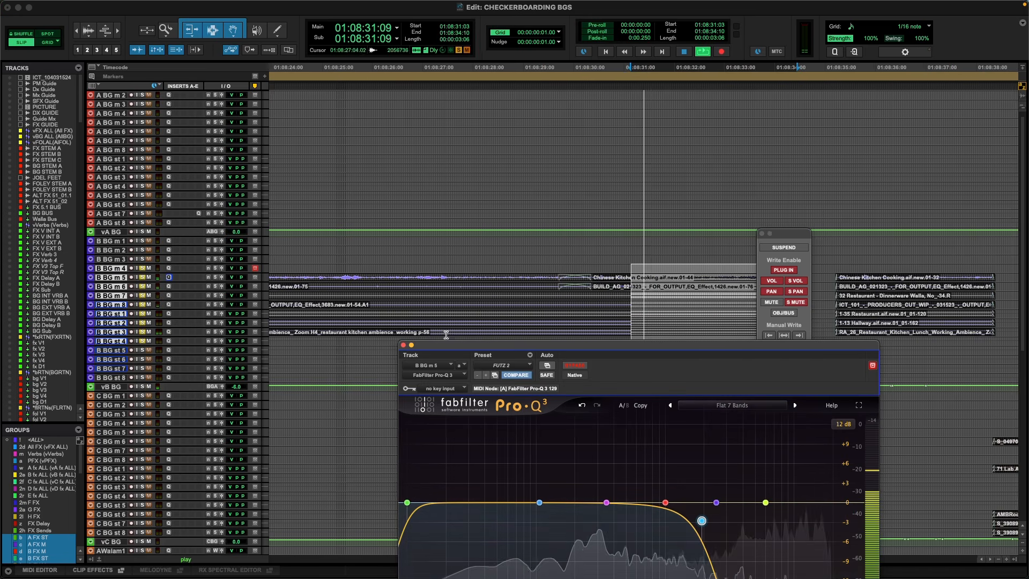
Lower the high cut further to just above 1 kHz in B BG m 8's EQ and audition it.
click(169, 305)
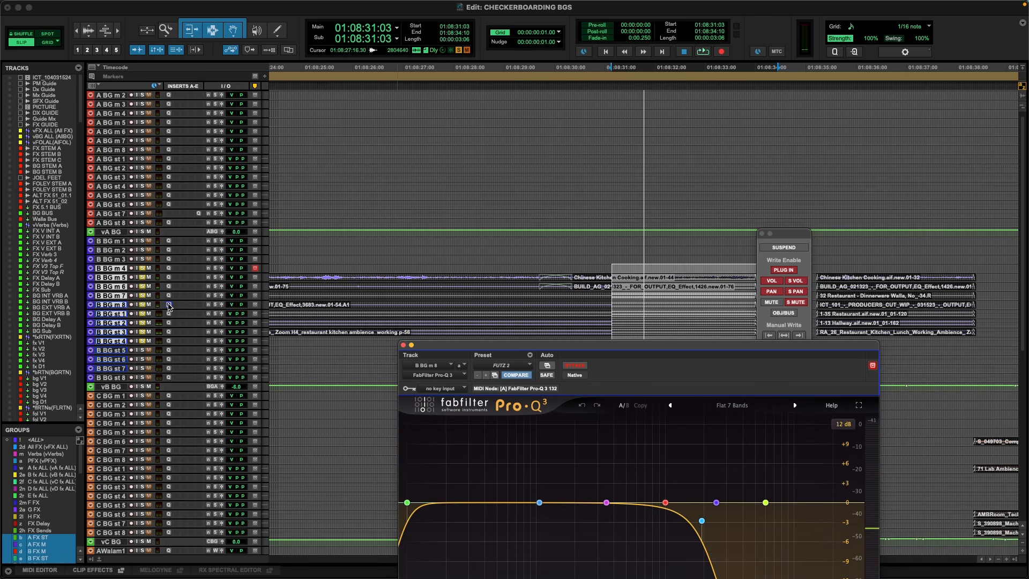
drag(702, 520, 679, 524)
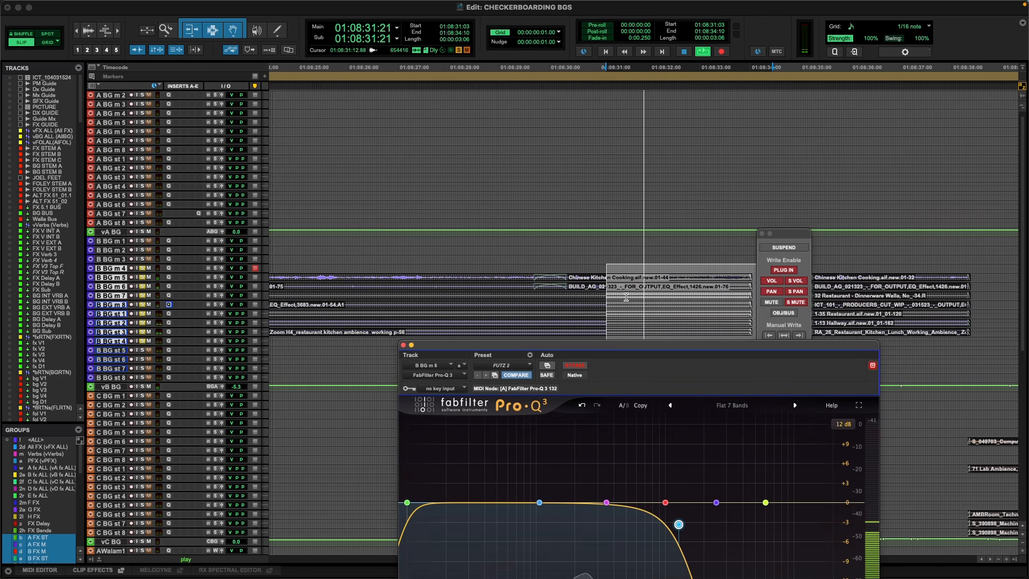
drag(663, 346, 403, 77)
scroll(645, 279, right, 1)
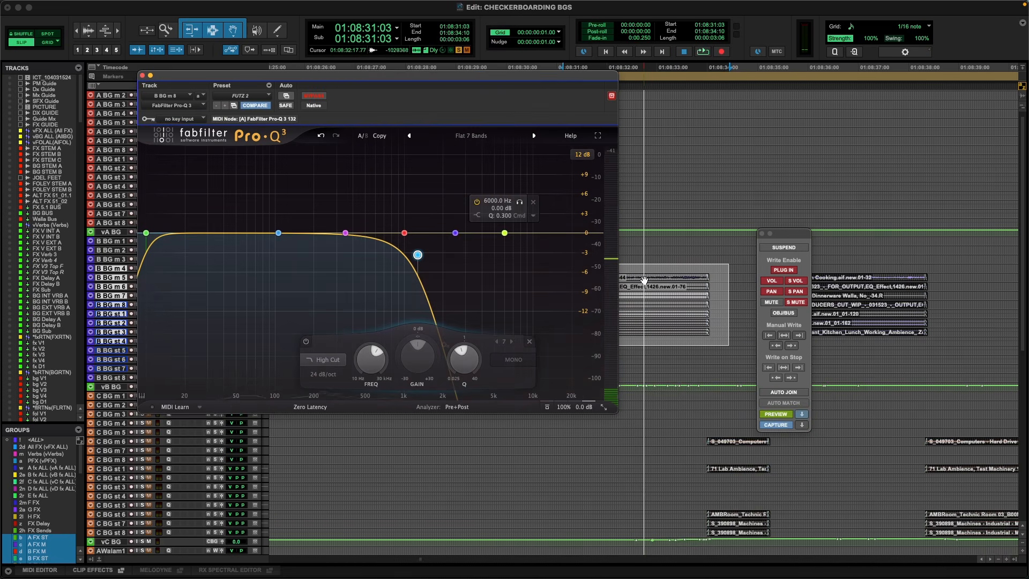
scroll(704, 281, right, 1)
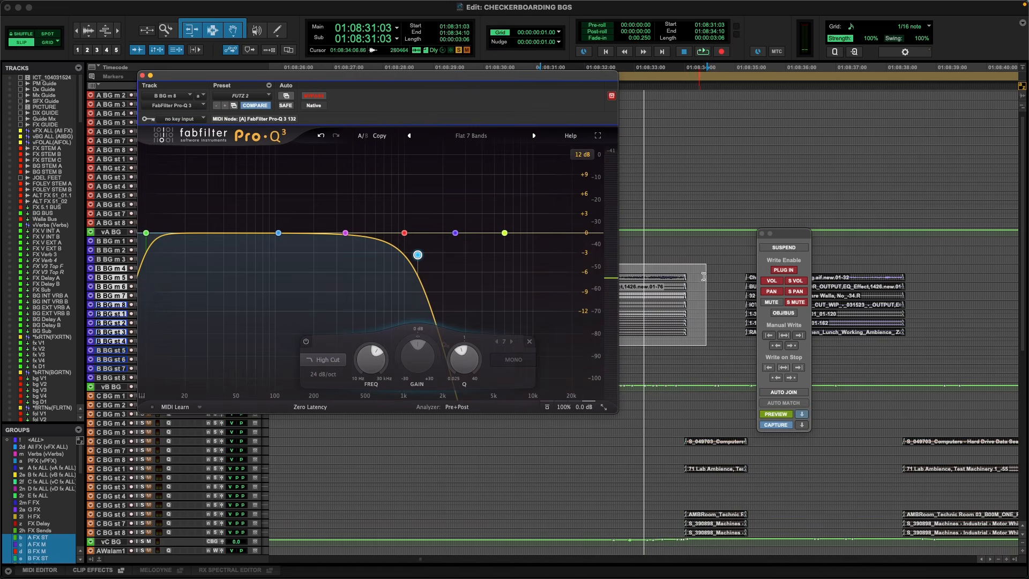
Write the previewed EQ values across the B BG restaurant clips from 01:08:30:03 to their end, and close the EQ window.
drag(695, 275, 735, 317)
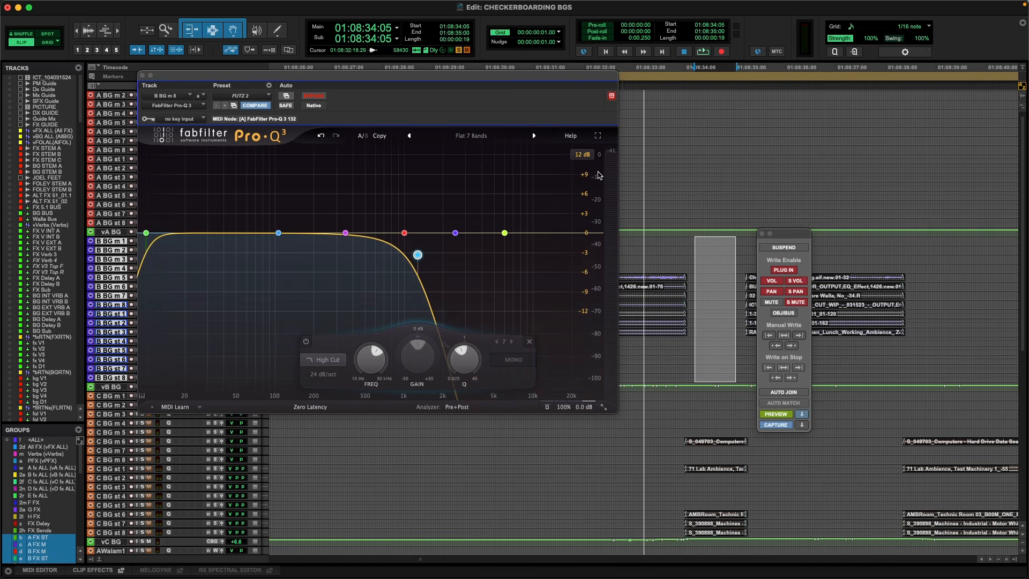
click(657, 284)
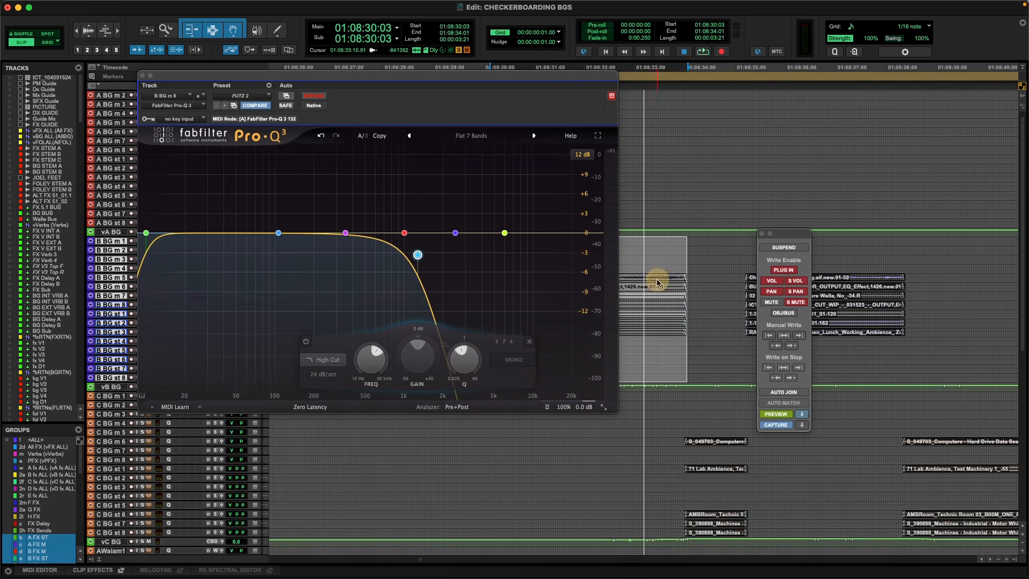
click(782, 336)
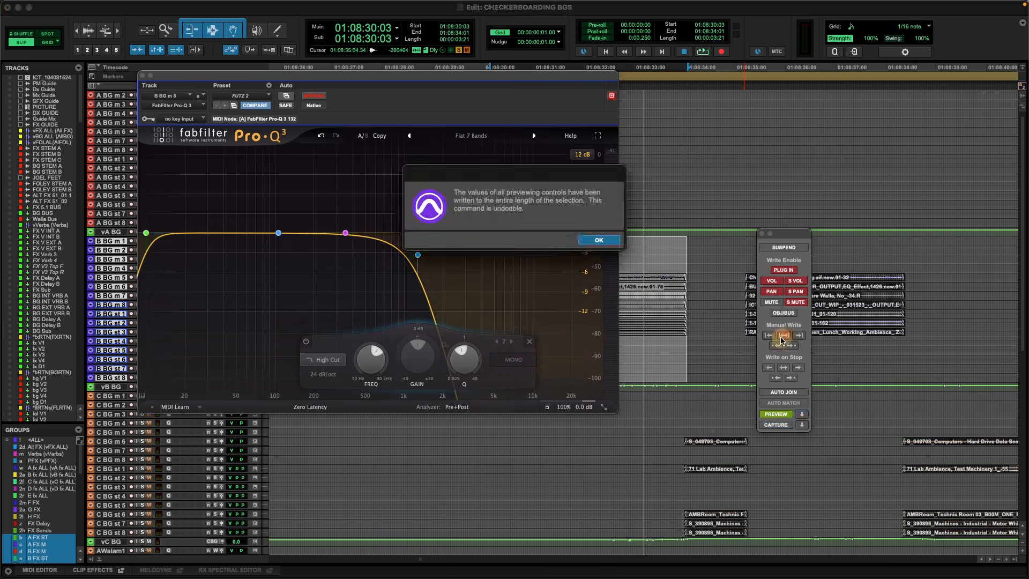
click(598, 239)
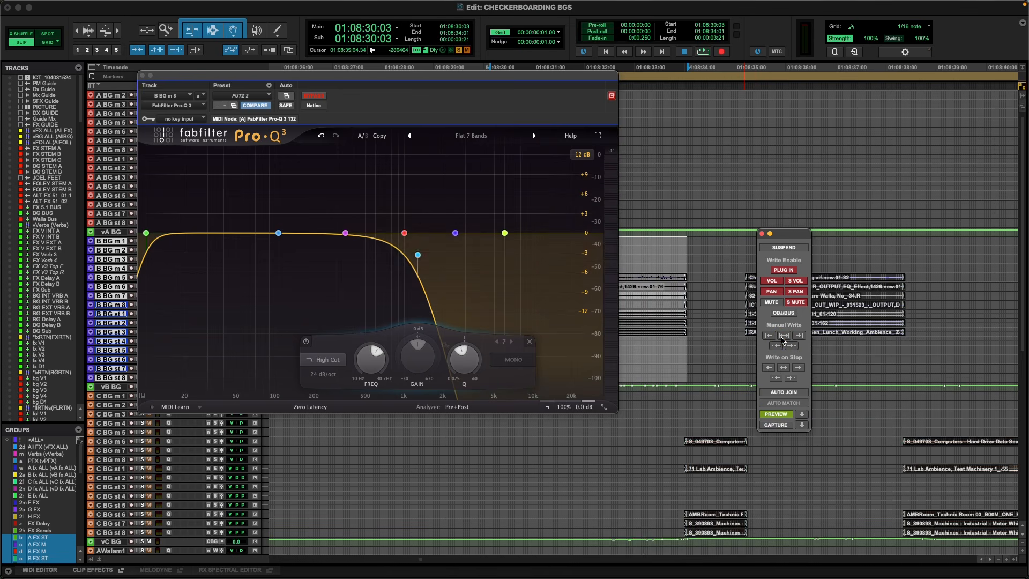
click(143, 75)
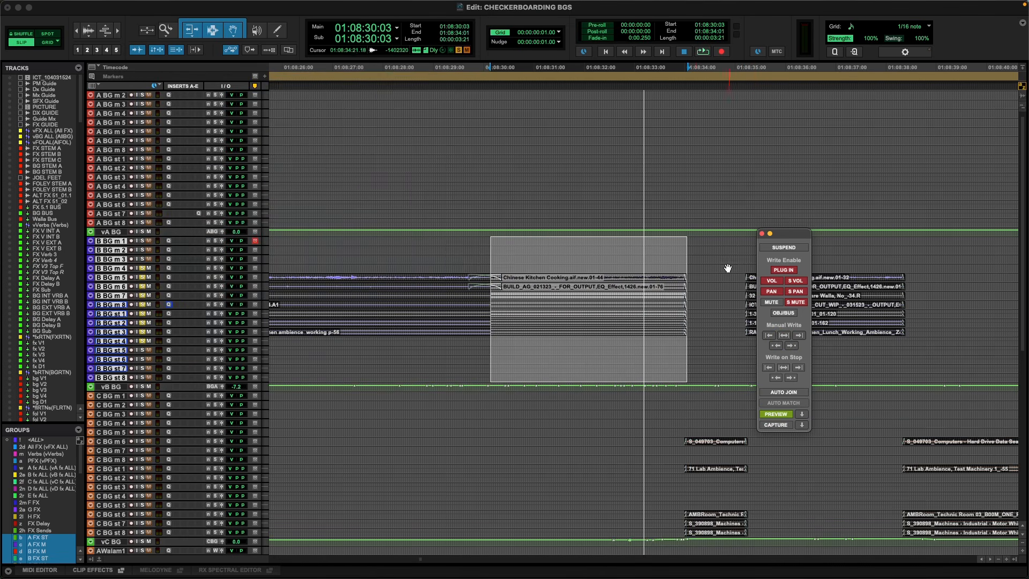
Zoom in on the gap between the restaurant clips and select the lab clips on the C BG tracks from 01:08:34:00.
click(696, 274)
key(super+bracketright)
key(super+bracketright)
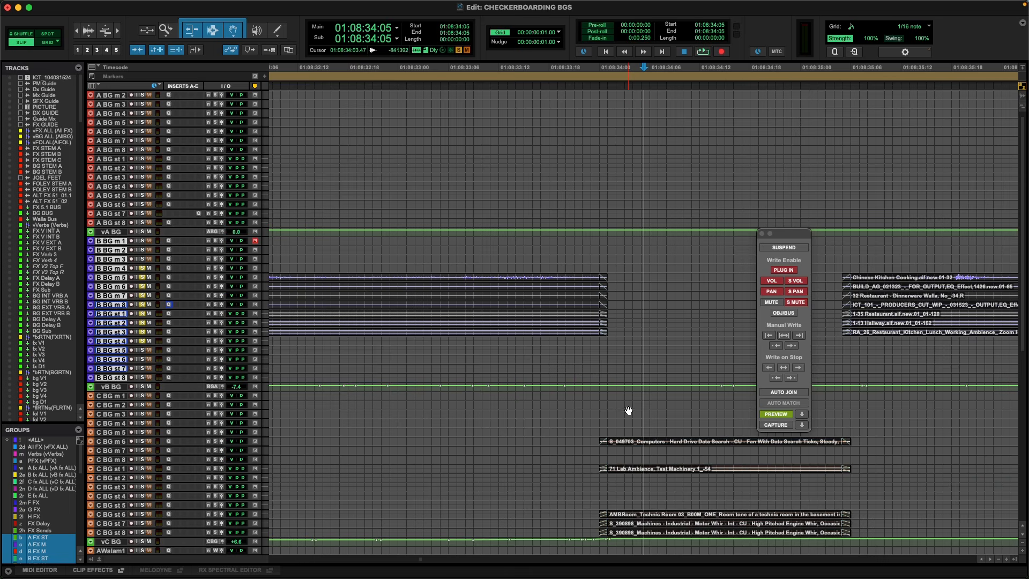
drag(609, 266, 829, 292)
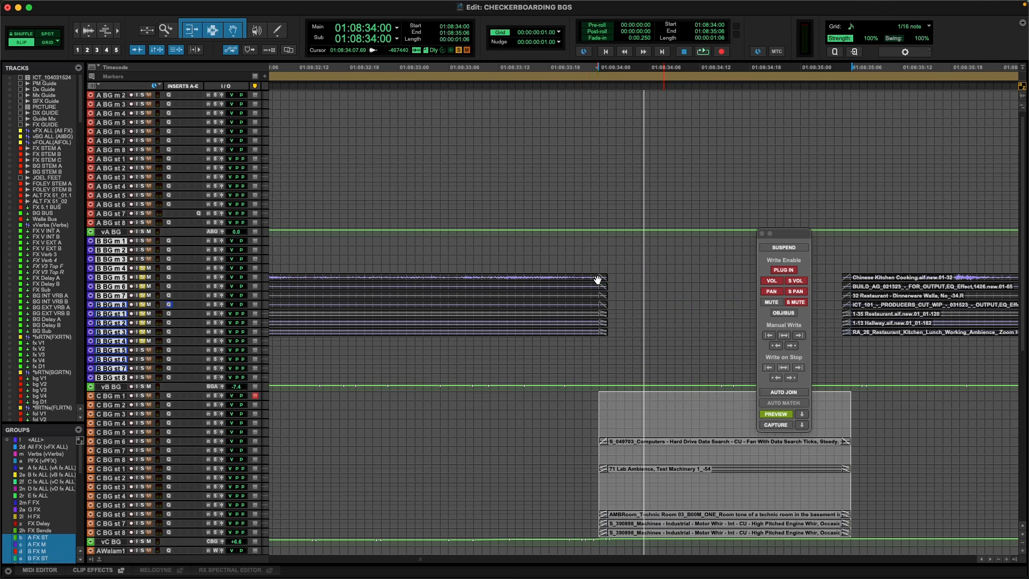
key(r)
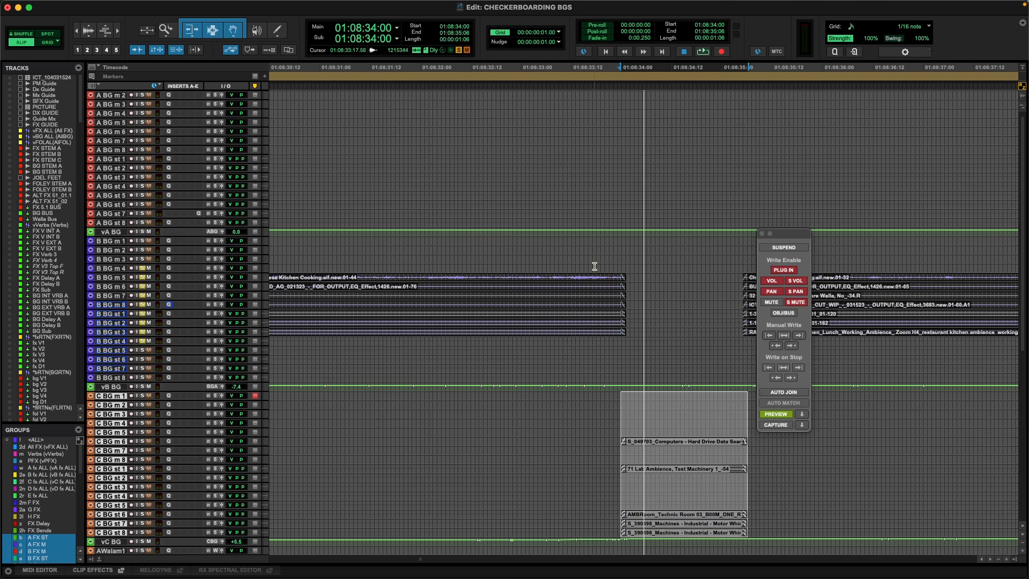
Place the cursor at 01:08:33:14, raise B BG m 5's high cut back to the highest frequency, and close the EQ.
click(593, 270)
key(r)
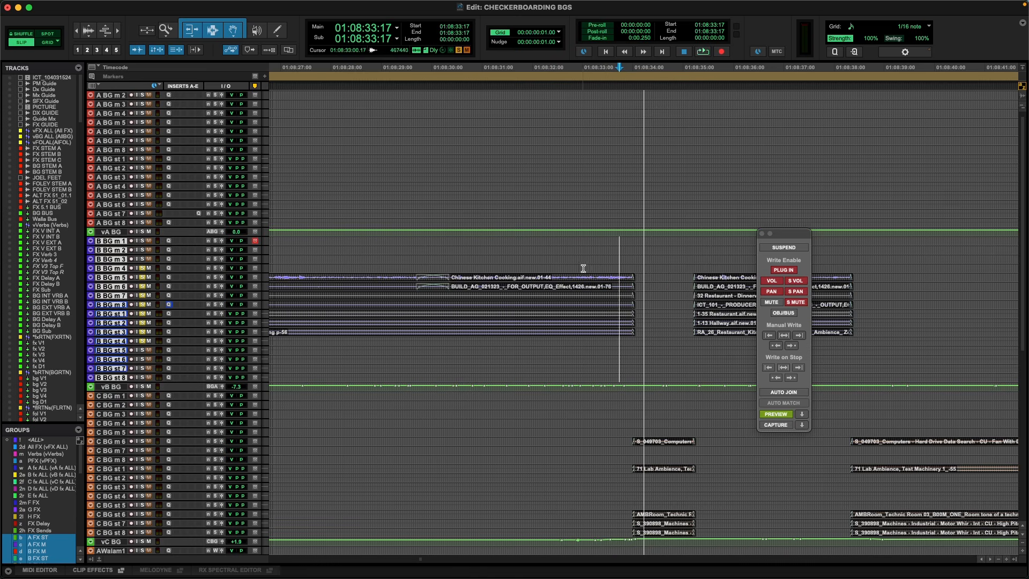
click(612, 268)
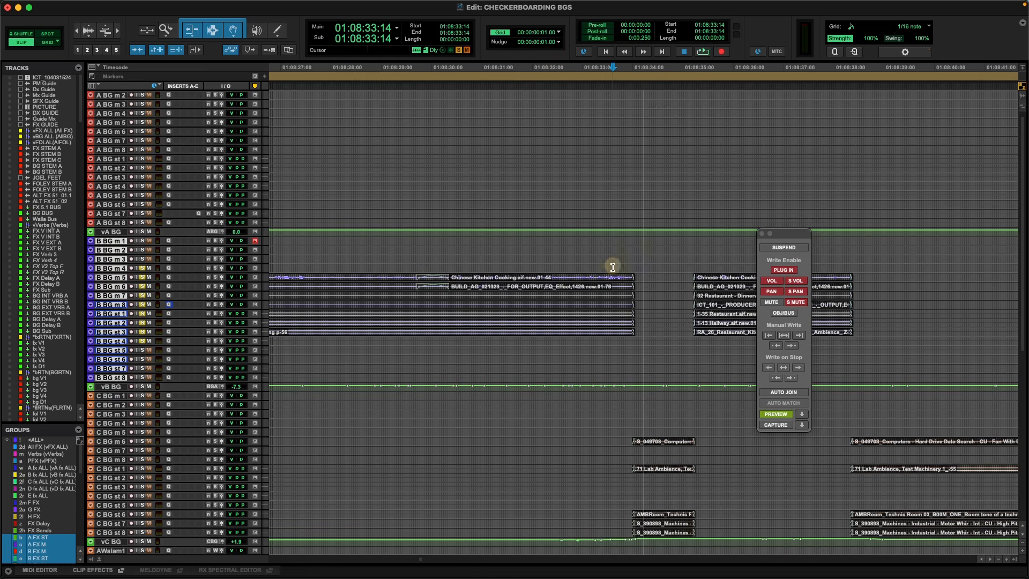
click(167, 276)
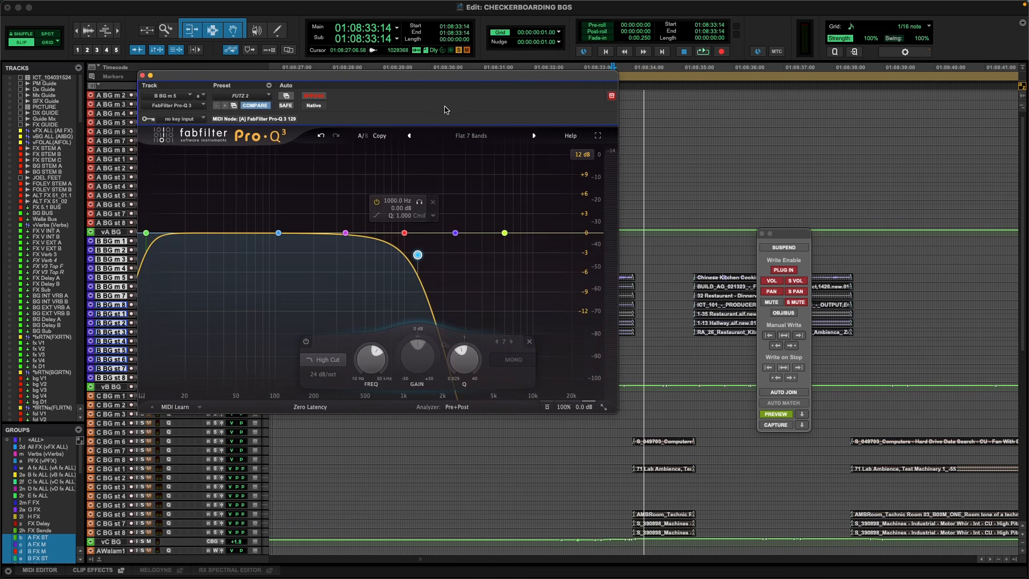
drag(418, 255, 665, 234)
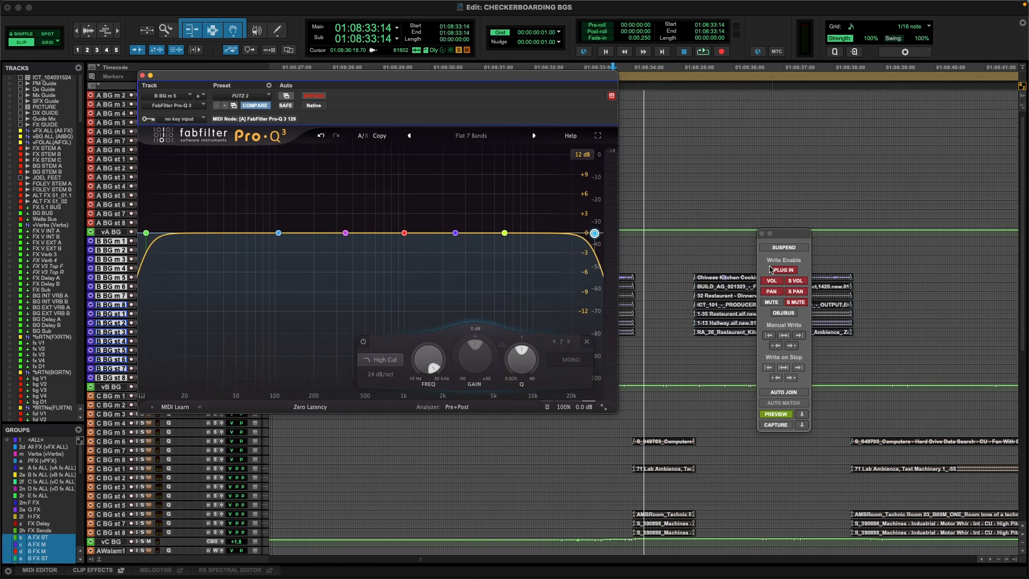
click(142, 76)
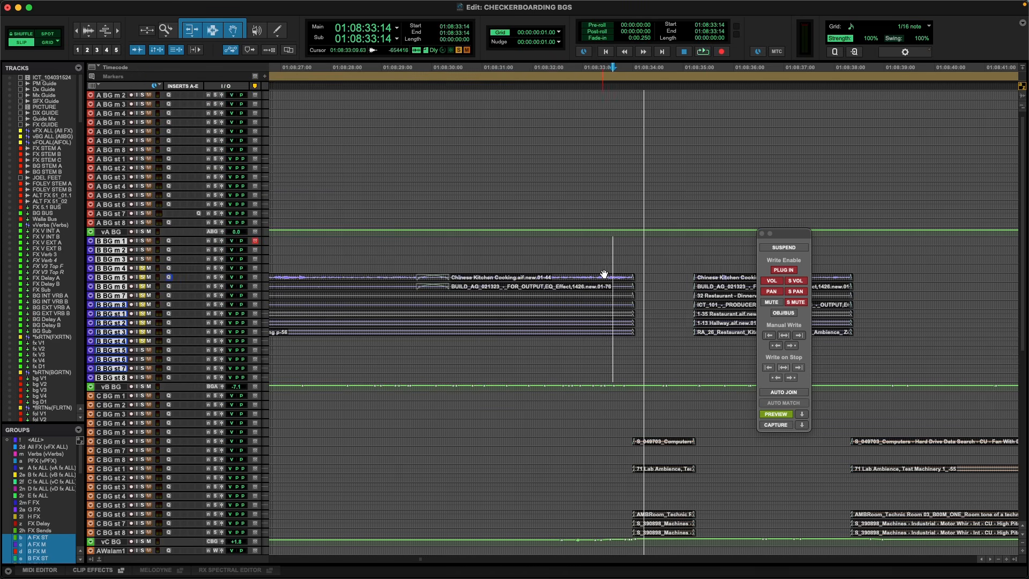
Select the restaurant clips' end on the B BG tracks from 01:08:33:07, and the short lab clips' end from 01:08:34:11.
drag(599, 272, 630, 266)
scroll(646, 347, down, 1)
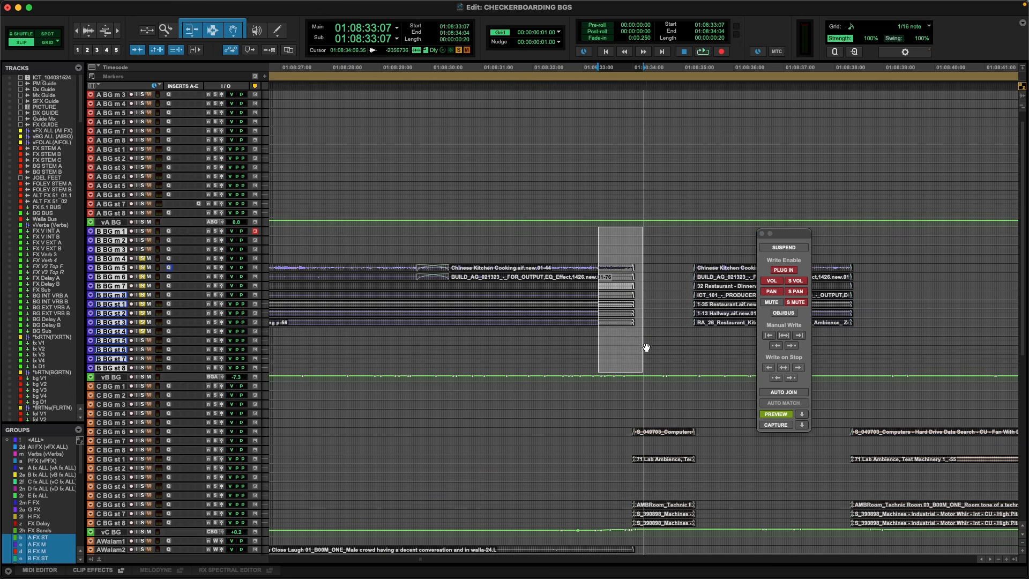
click(672, 423)
key(t)
scroll(672, 428, down, 1)
scroll(662, 425, right, 10)
scroll(471, 425, left, 5)
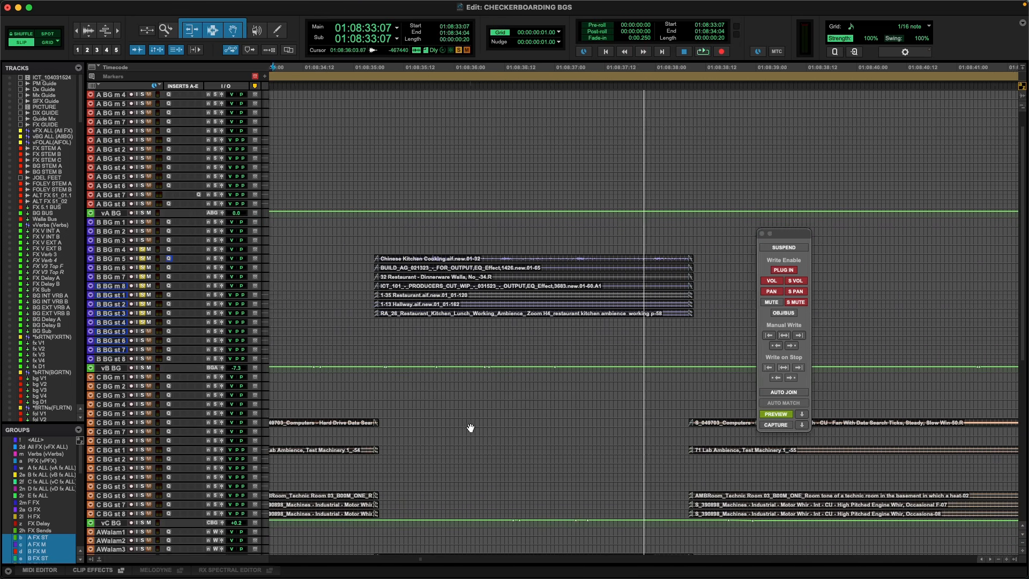
drag(364, 416, 443, 418)
key(r)
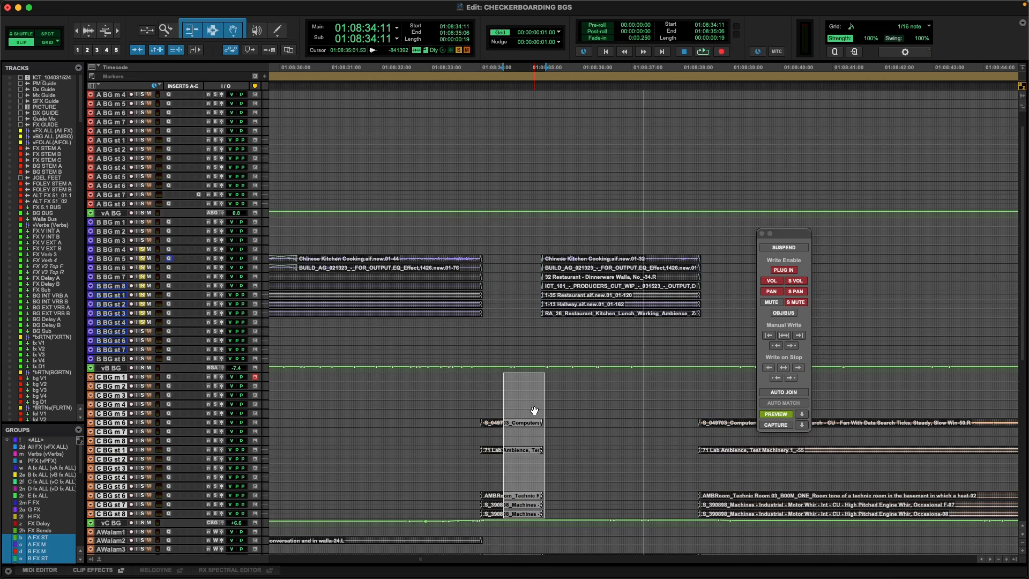
key(r)
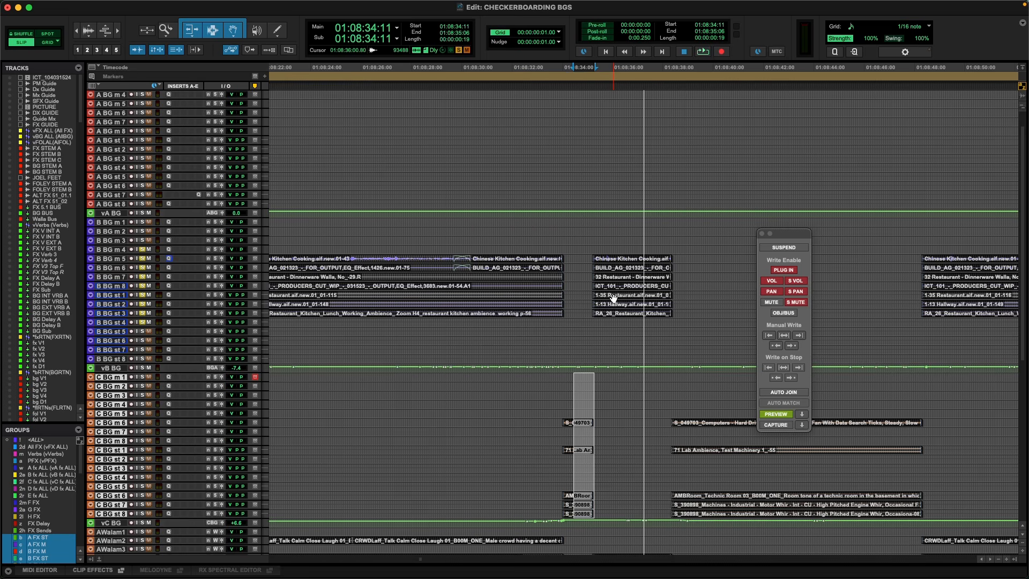
Turn off automation Preview and close the Automation window.
click(775, 415)
click(777, 231)
click(762, 234)
Examine the checkerboarded BG layout across the whole session, from the restaurant and lab scenes out to the full timeline.
key(r)
key(r)
key(r)
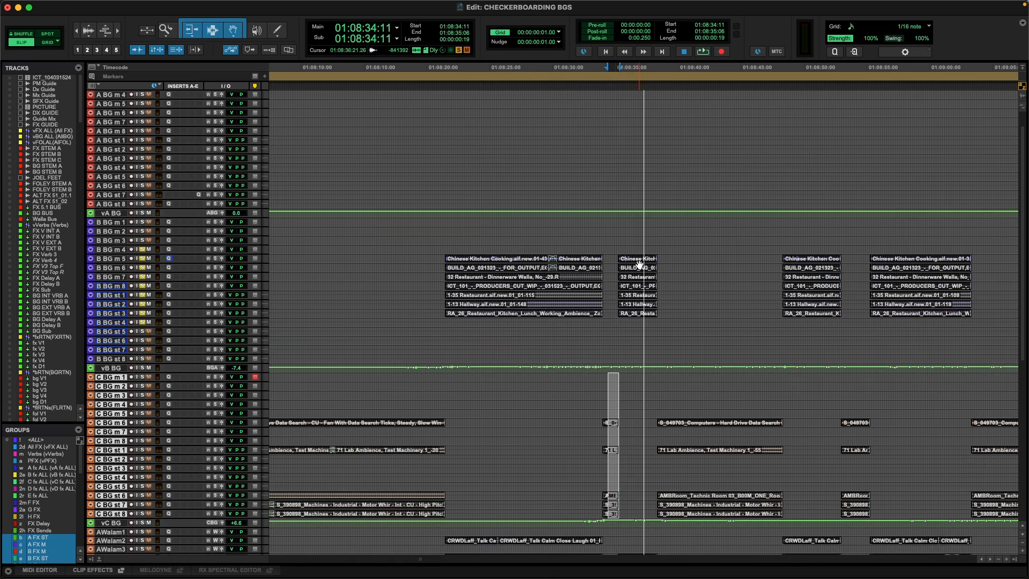
drag(716, 247, 648, 268)
scroll(646, 268, right, 3)
key(r)
key(r)
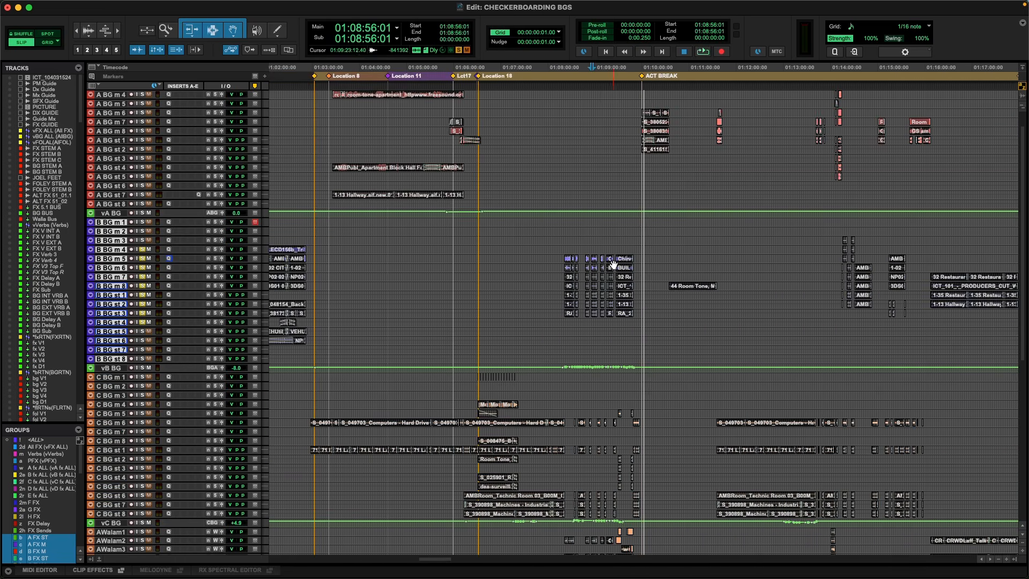
key(t)
key(t)
key(r)
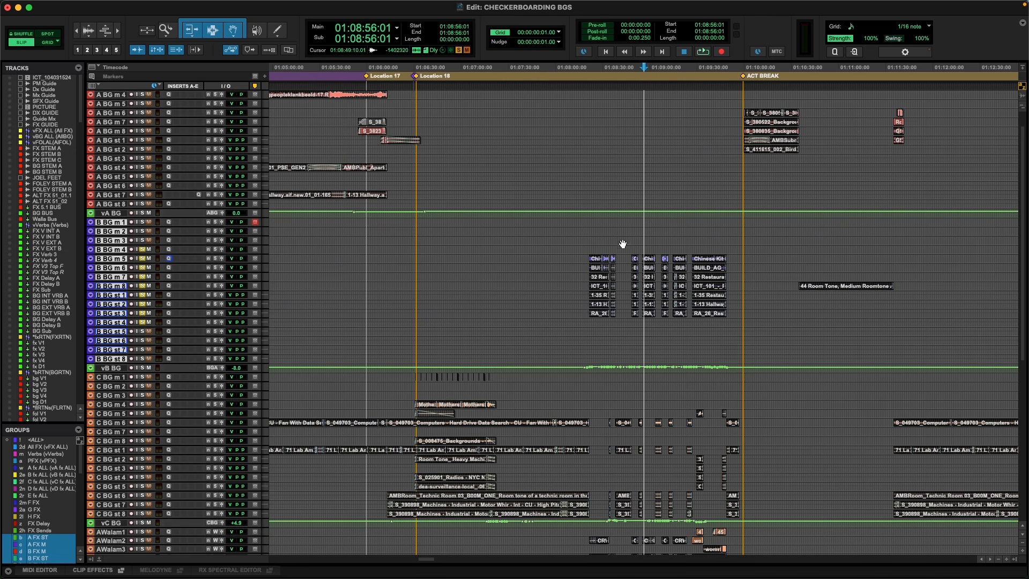
key(r)
key(r)
key(r)
key(r)
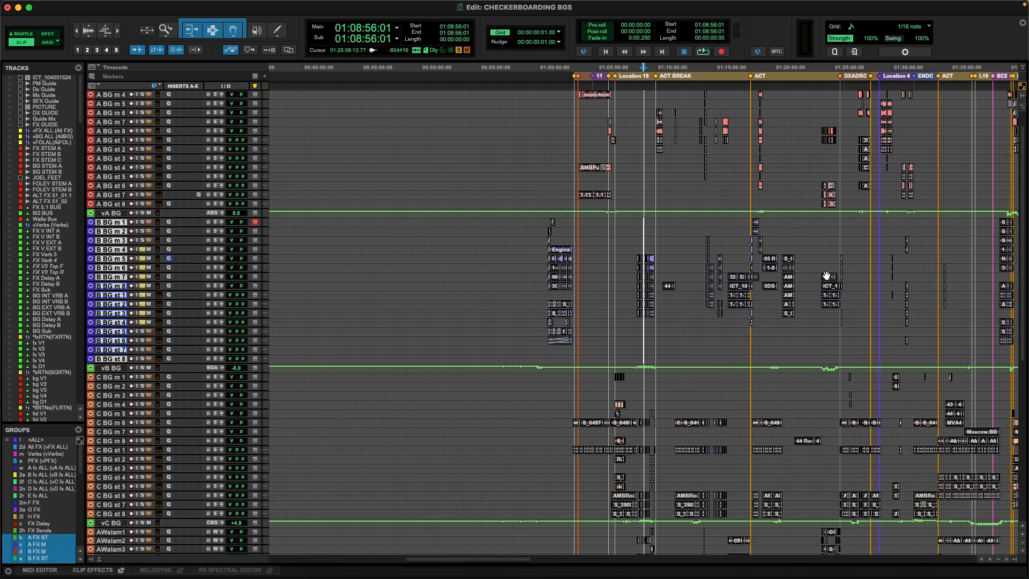
click(679, 245)
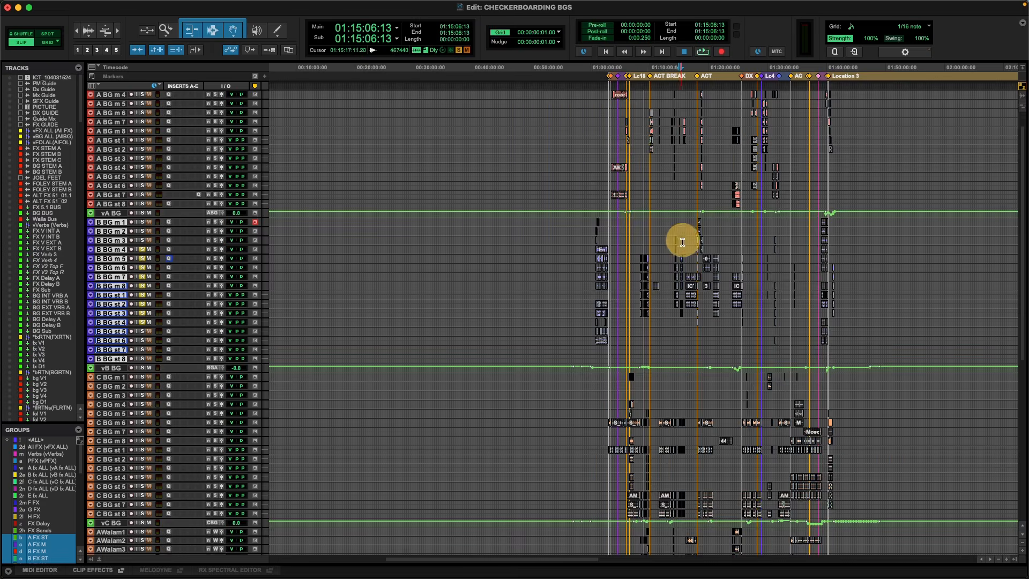
Place the cursor at 01:14:16:16 on the B BG tracks and examine the police station and lab clips around it.
key(t)
key(t)
key(t)
key(t)
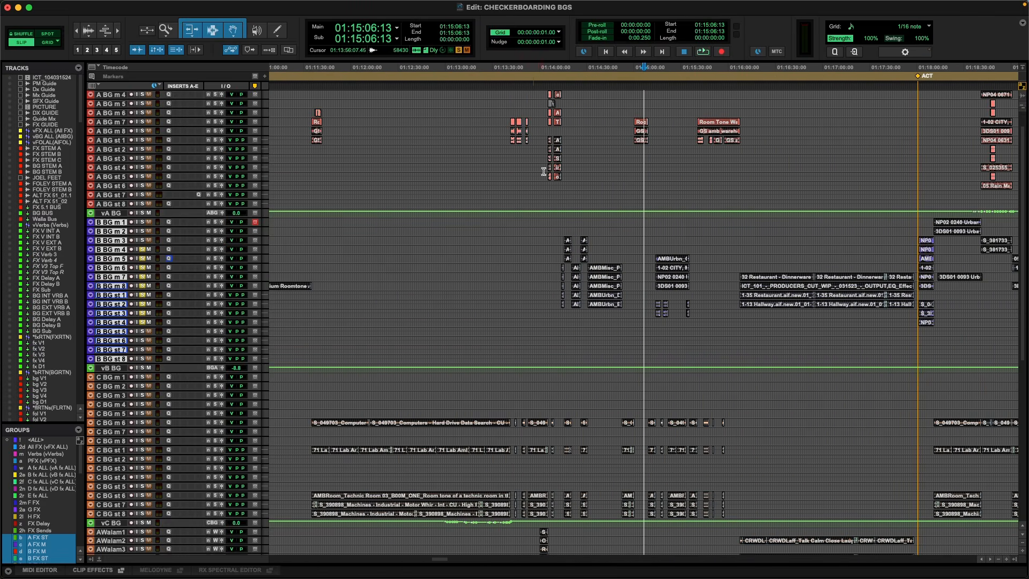
click(583, 164)
key(t)
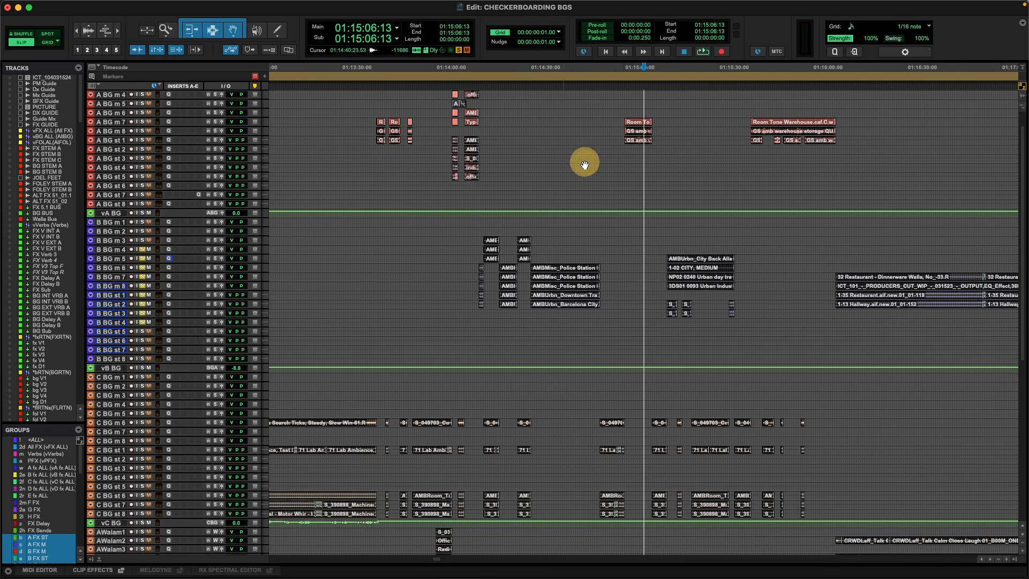
key(t)
key(t)
key(r)
scroll(527, 193, left, 2)
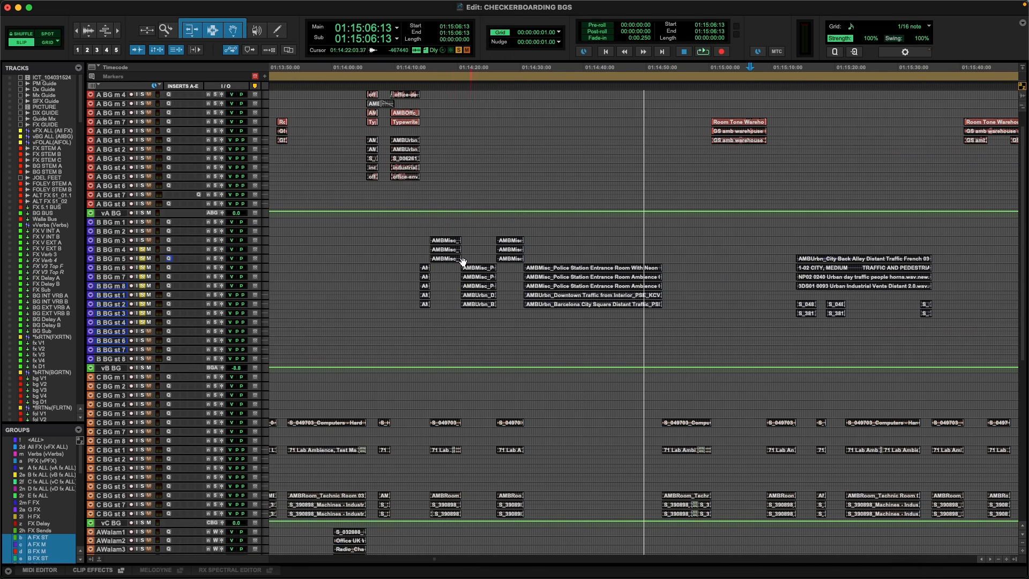
click(436, 229)
key(t)
key(t)
scroll(459, 191, down, 3)
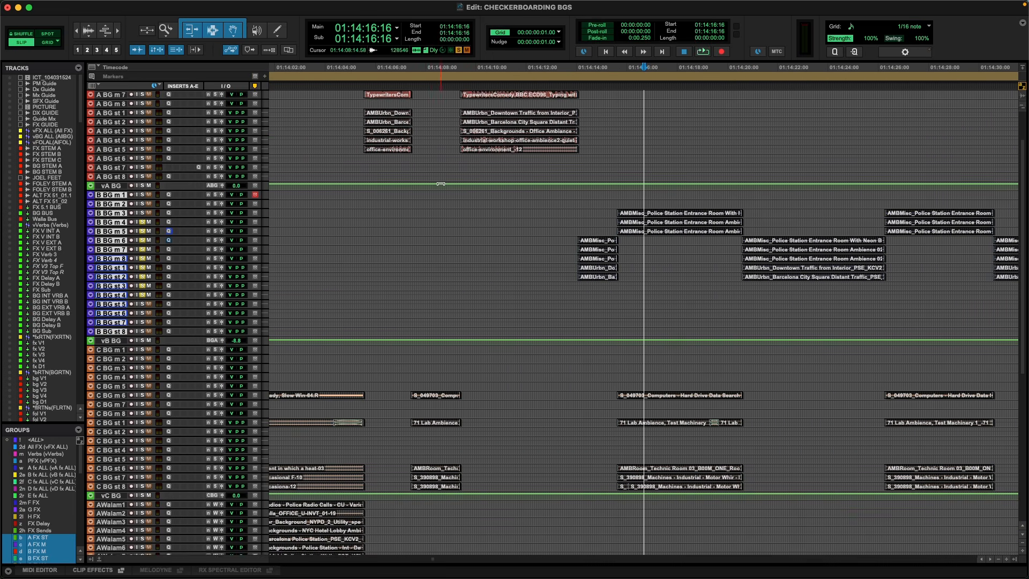
scroll(1025, 153, up, 5)
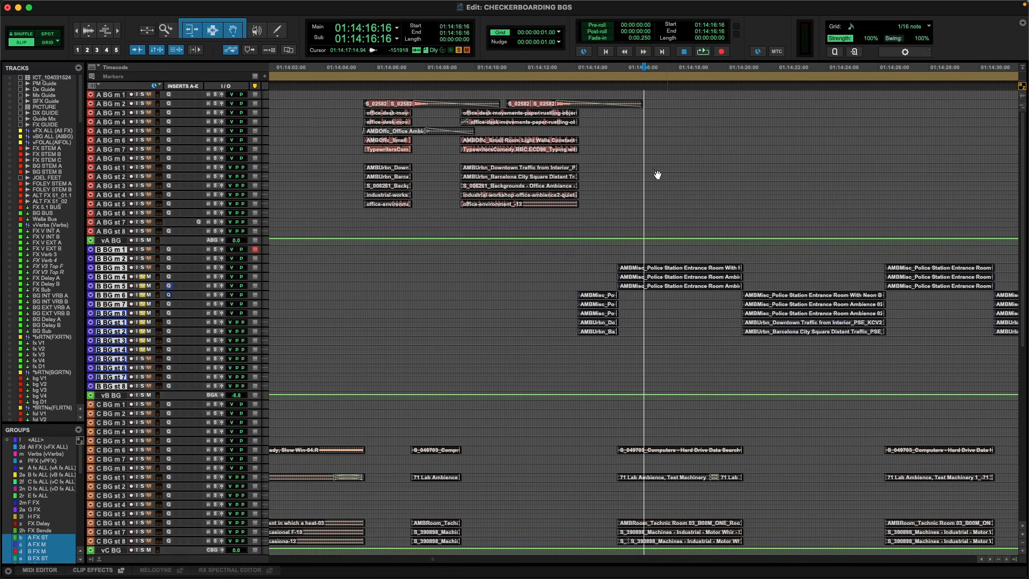
Place the cursor at 01:14:14:12 on the B BG tracks, where the office clips on the A BG tracks give way to the police station.
drag(356, 100, 593, 231)
click(589, 249)
key(t)
key(t)
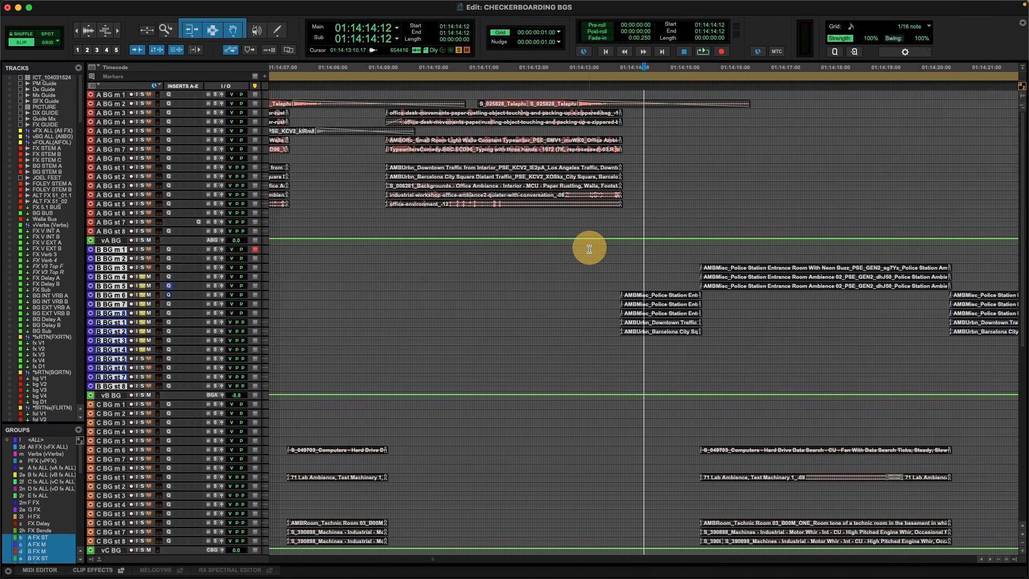
drag(650, 268, 560, 266)
key(r)
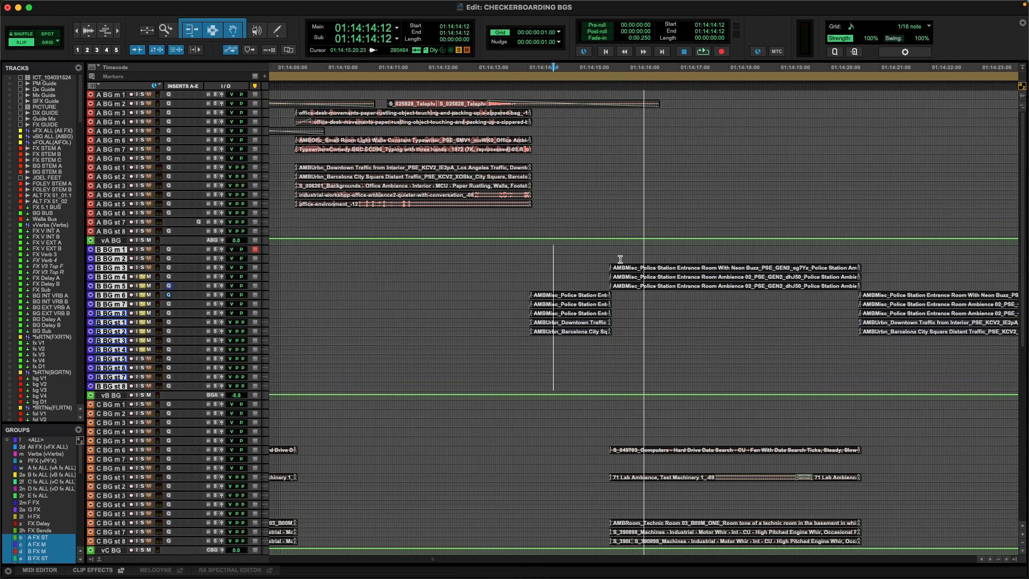
Select within the alternating police station clips on the B BG tracks from 01:14:15:21, then from 01:14:19:16 to 01:14:22:04.
drag(622, 259, 721, 265)
scroll(712, 266, right, 4)
scroll(667, 266, right, 3)
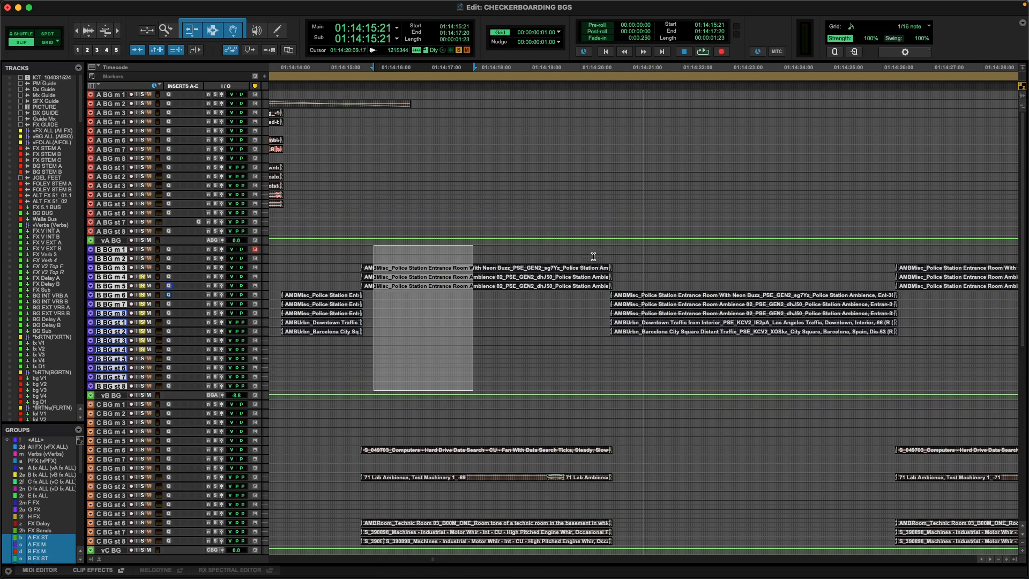
drag(565, 257, 691, 266)
key(r)
scroll(725, 275, right, 4)
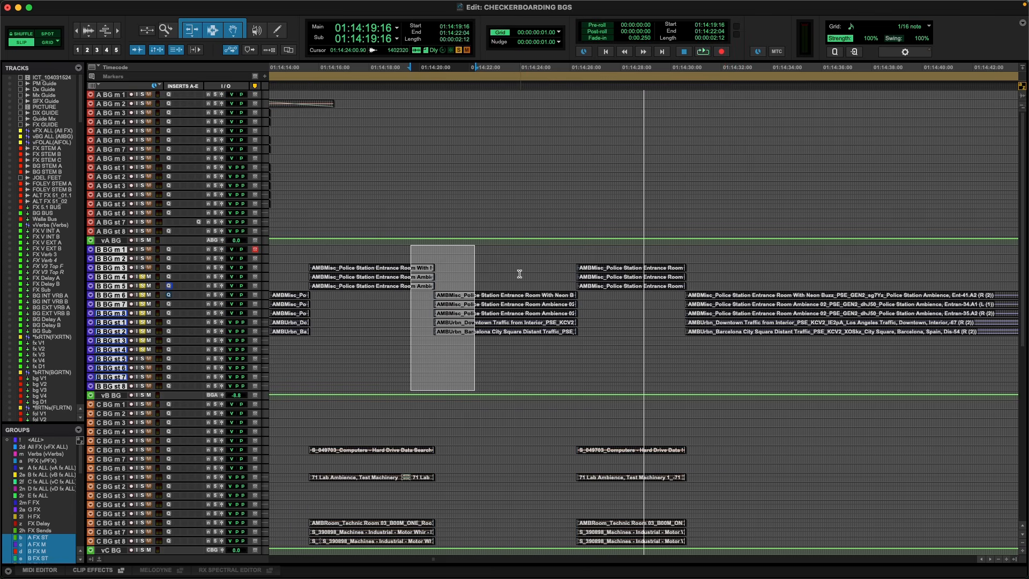
Check the picture and select about 15 seconds of B BG police station clips from 01:14:17:11, with the video window hidden at the end.
key(super+9)
click(354, 297)
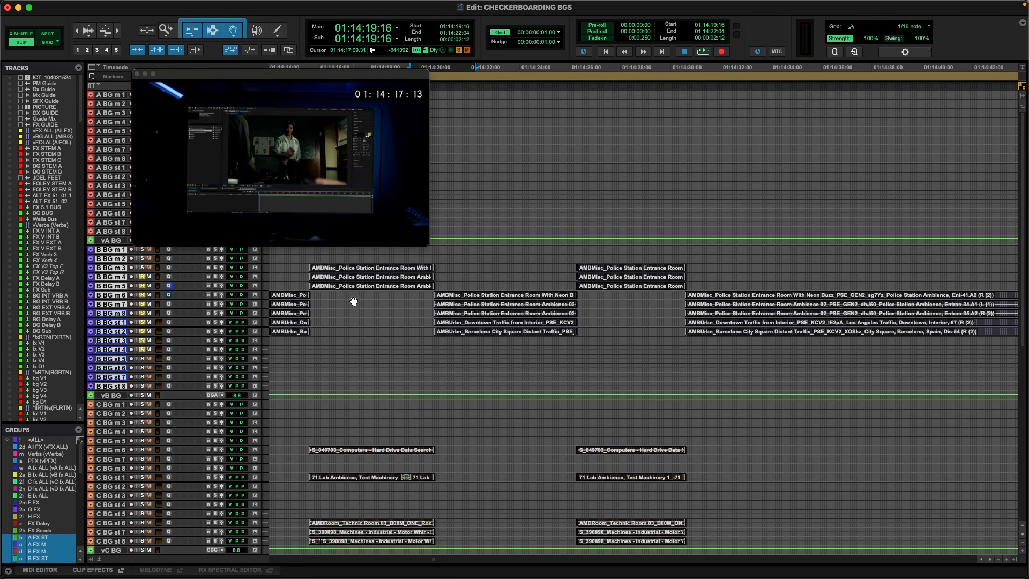
drag(354, 293, 743, 328)
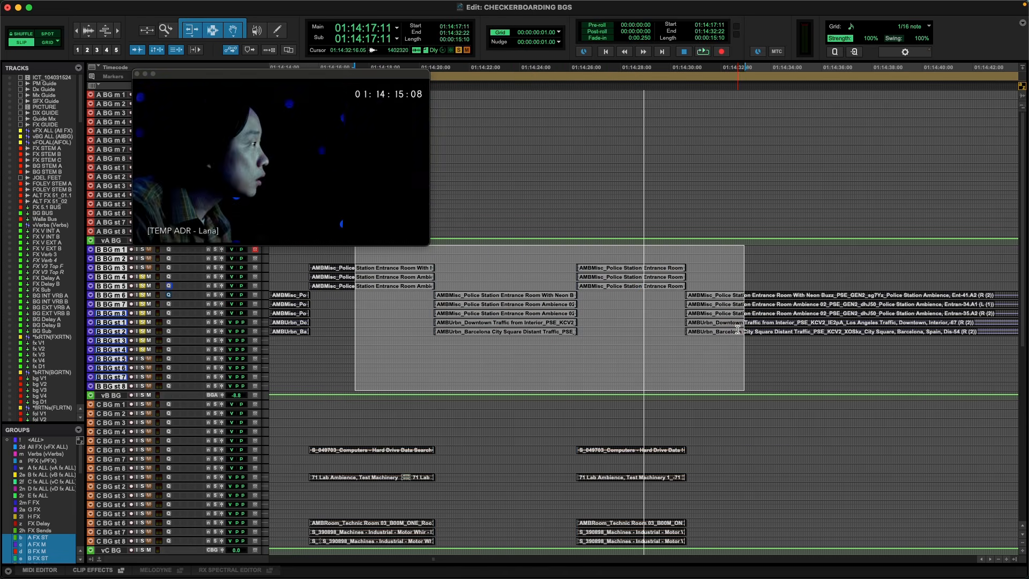
key(super+9)
key(super+bracketleft)
Reopen the video window and check the picture at 01:14:24:19 and 01:14:26:21 against the police station clips.
click(590, 271)
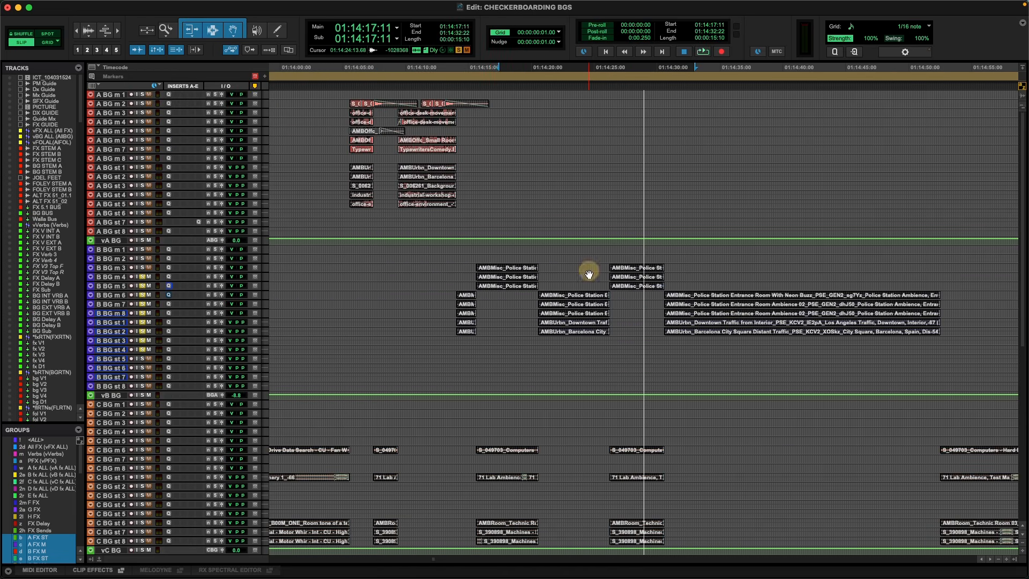
key(super+9)
click(592, 263)
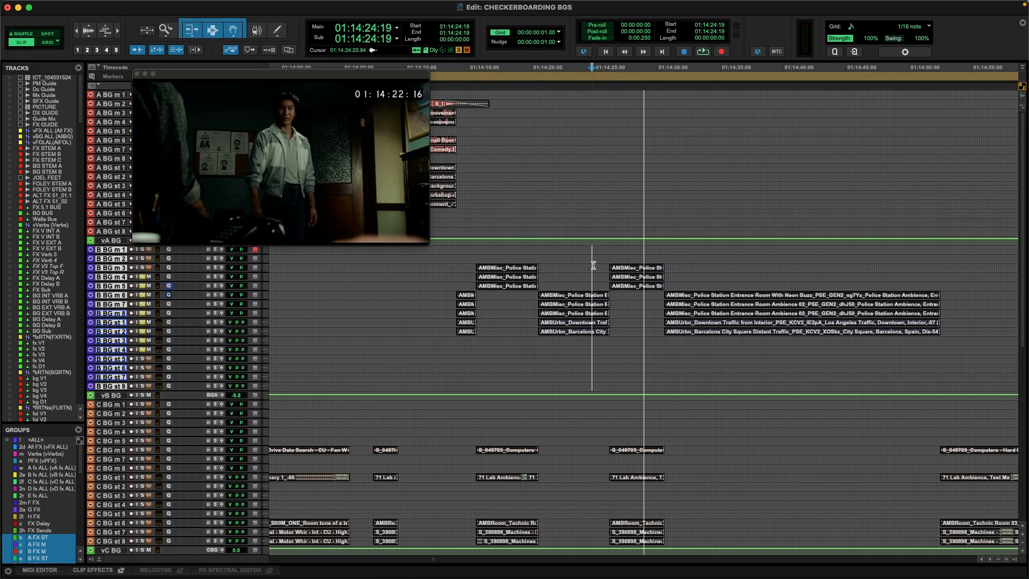
click(617, 258)
click(628, 263)
scroll(629, 264, right, 5)
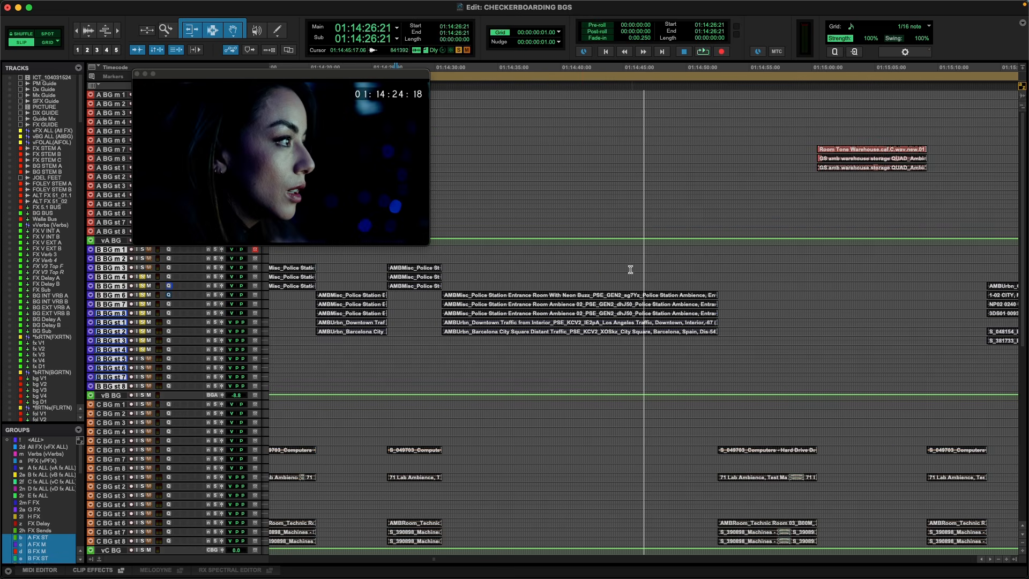
Check the picture at 01:14:42:02 and at 01:15:13:18, near the start of the city alley clips.
click(584, 288)
scroll(584, 288, right, 8)
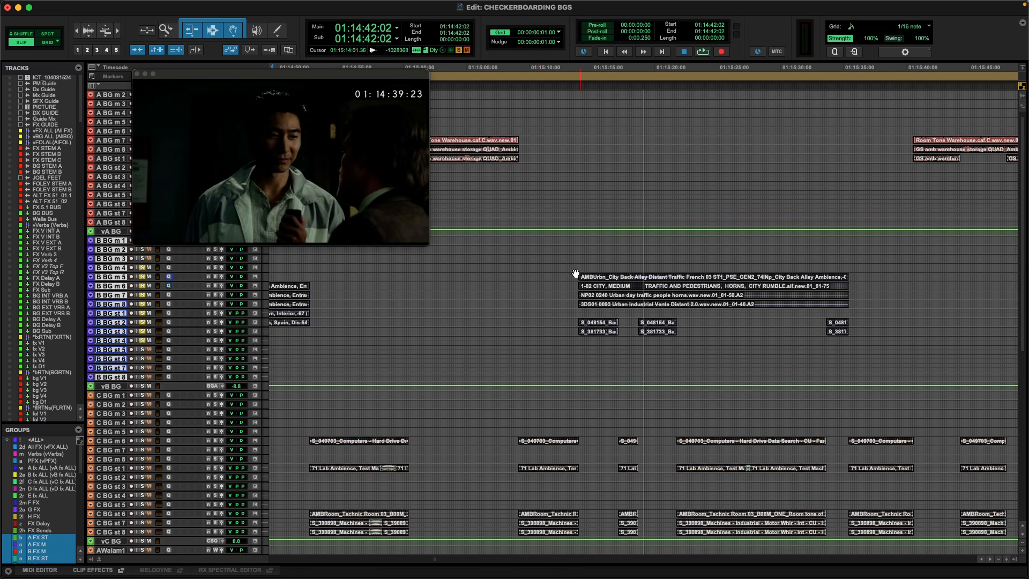
click(573, 277)
scroll(645, 275, right, 10)
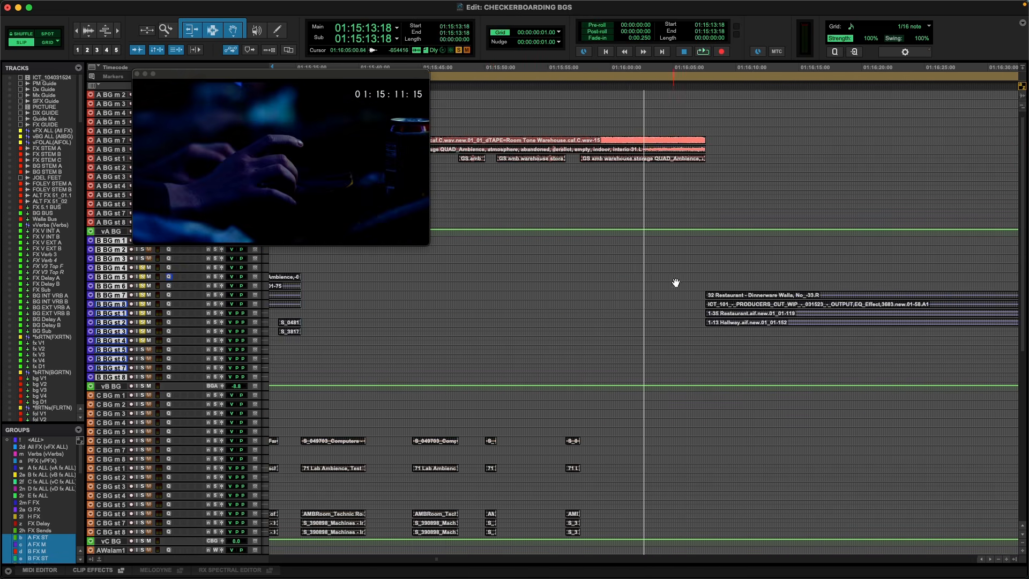
Hide the video window and examine the A, B and C BG tracks out to the full session timeline.
key(r)
key(r)
key(r)
scroll(616, 303, right, 8)
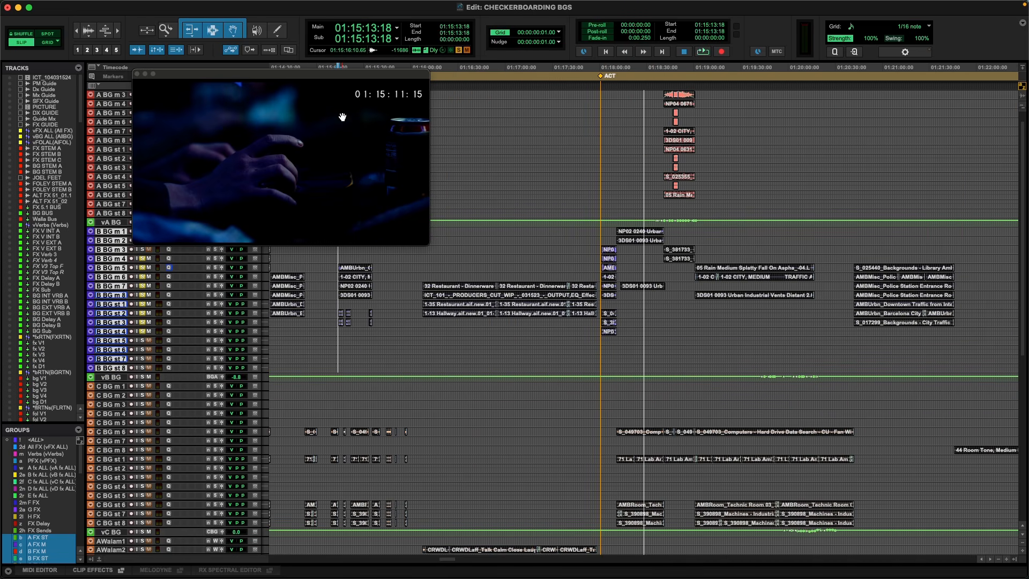
key(super+9)
key(r)
key(r)
key(r)
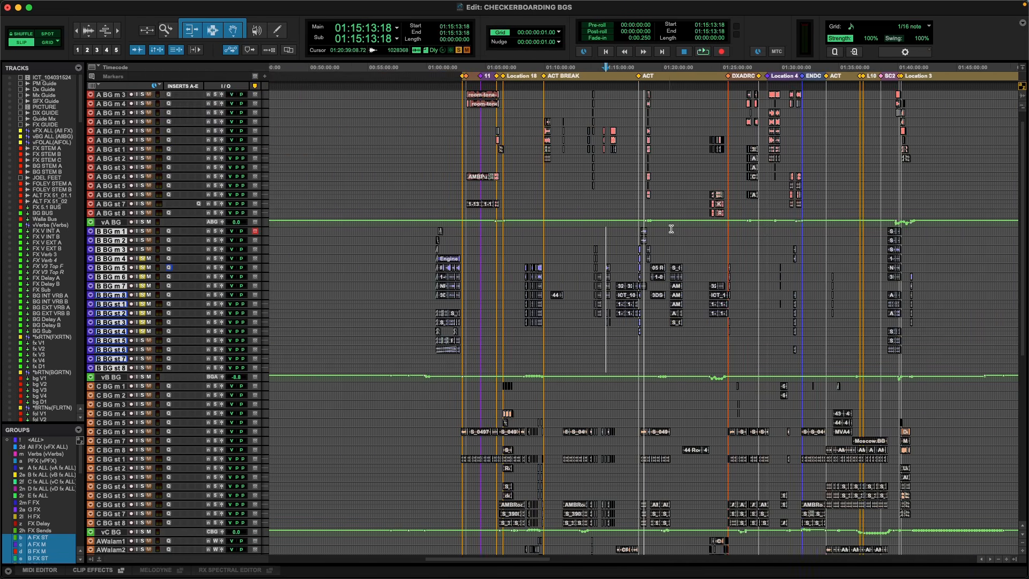
Select 01:20:53:00 to 01:20:55:17 on the B BG tracks, inside the library and police station clips.
drag(671, 228, 671, 230)
key(t)
key(t)
key(t)
key(t)
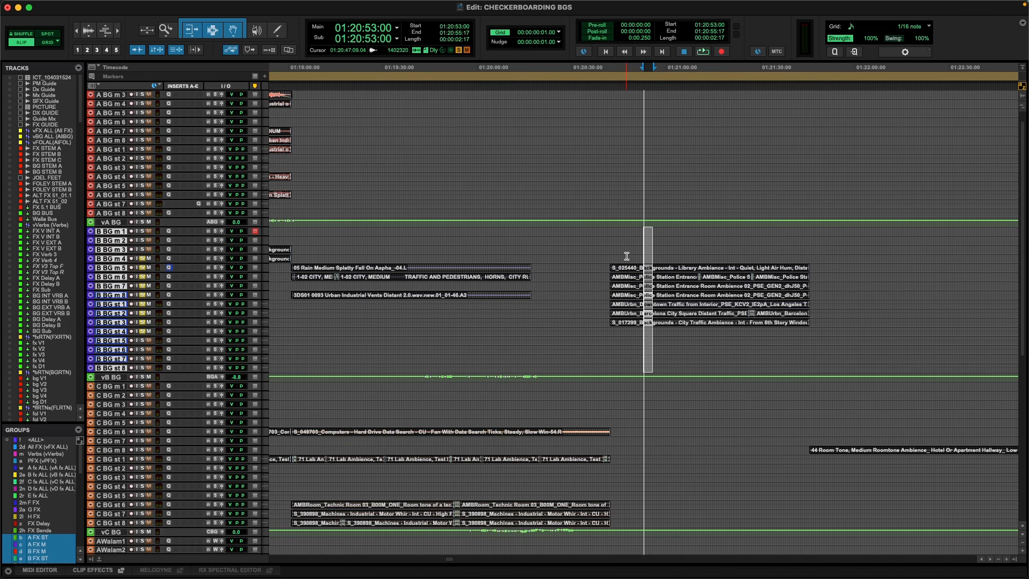
key(r)
key(r)
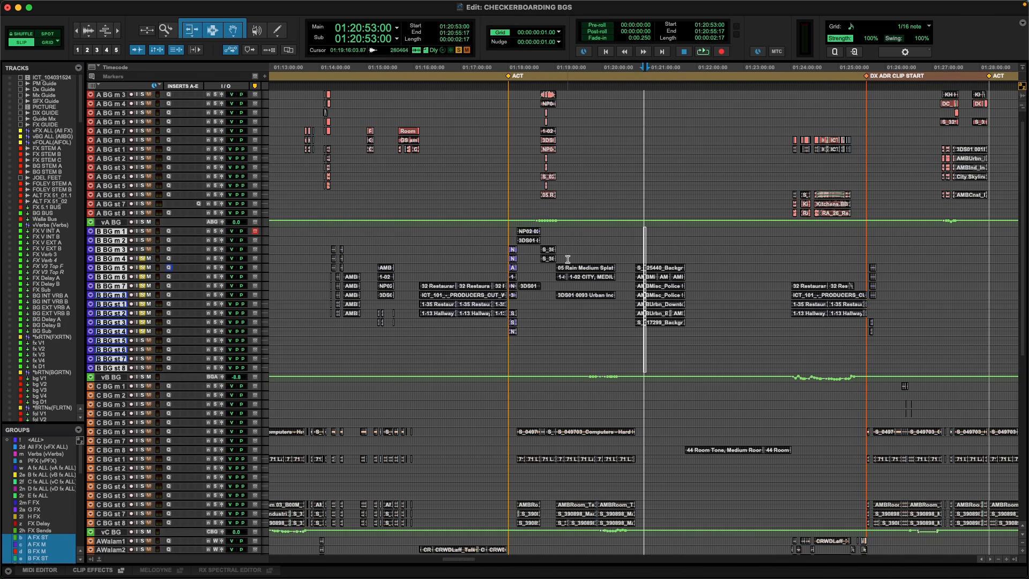
Select 01:19:16:20 to 01:20:09:08 on the B BG tracks, across the rain and city clips.
drag(568, 260, 610, 257)
key(t)
key(t)
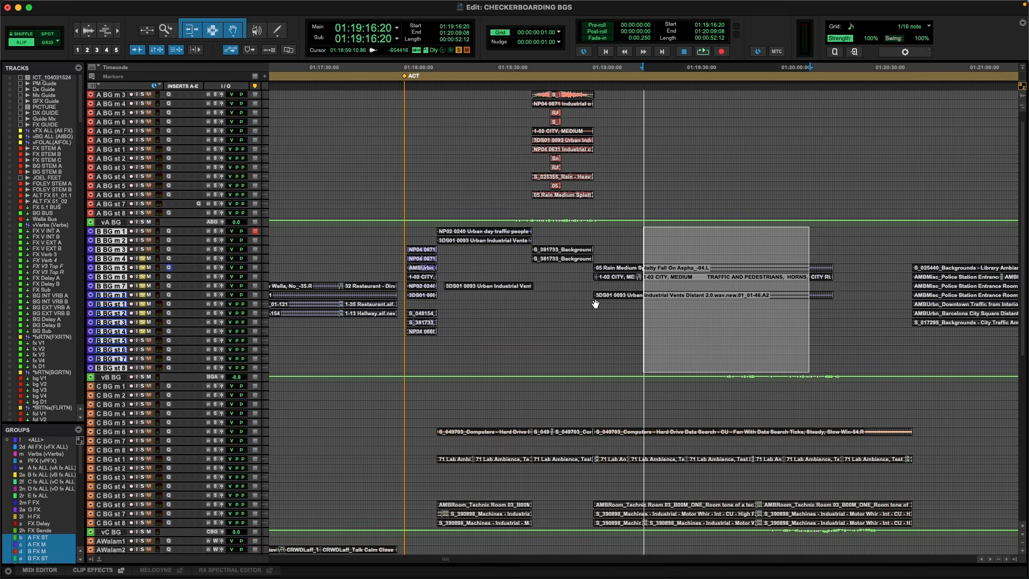
key(r)
key(t)
key(r)
scroll(796, 424, right, 5)
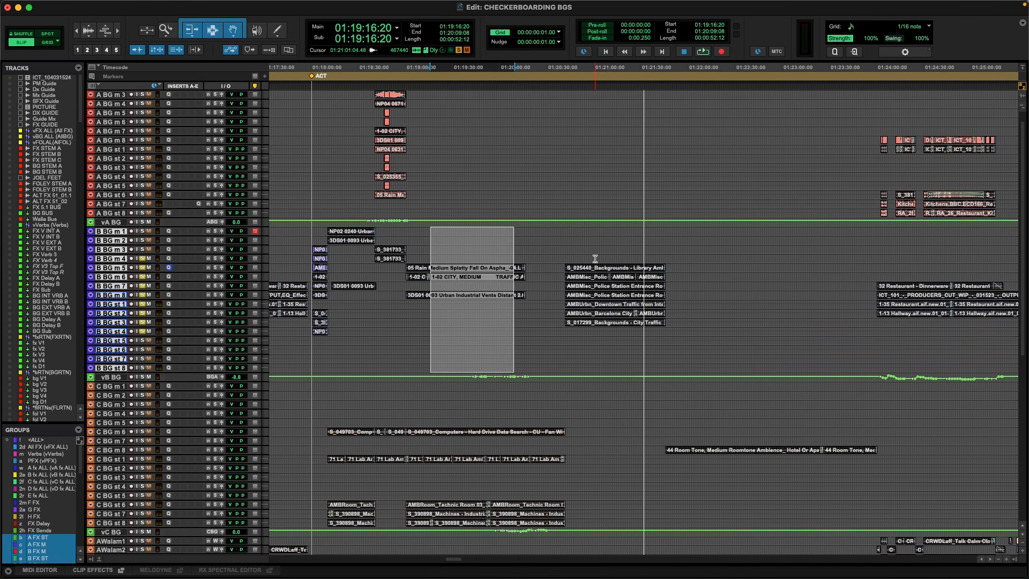
Place the cursor at 01:22:21:07 on the C BG tracks, in the hotel hallway room tone clip.
click(722, 444)
key(r)
key(r)
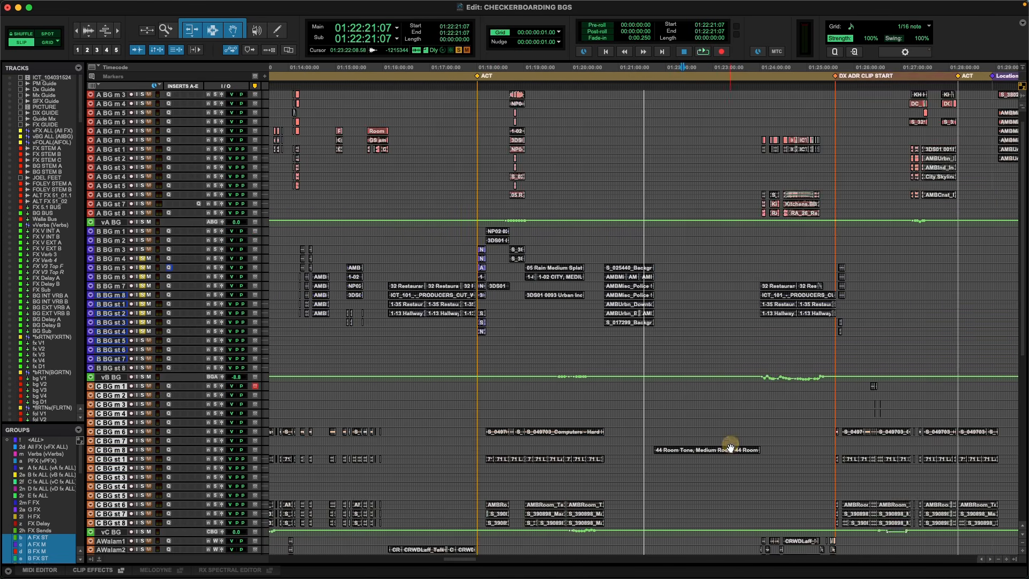
Recall memory location 1 to show the FX tracks, and display them across the whole session.
key(period)
key(1)
key(period)
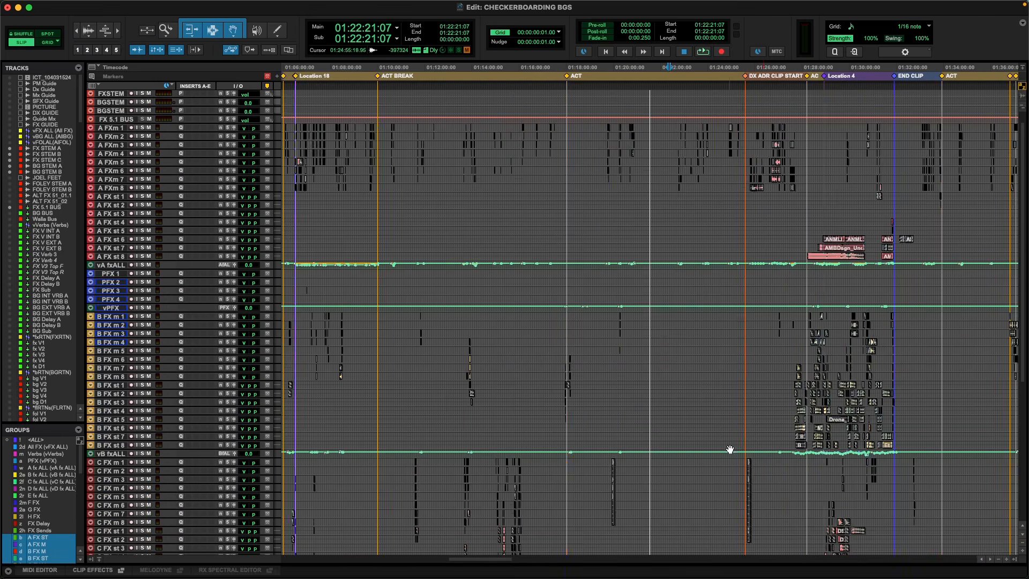
key(r)
key(r)
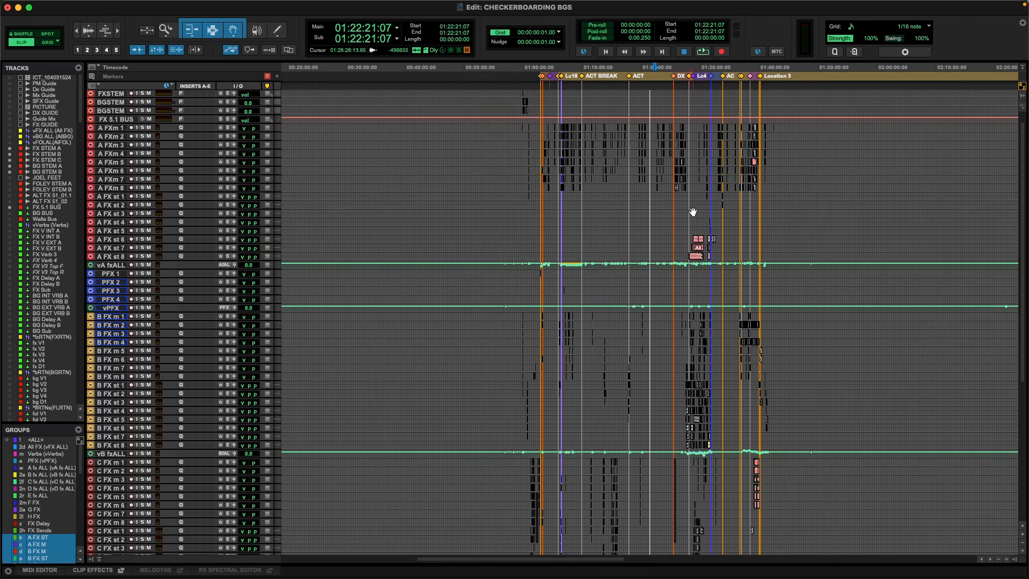
Place the cursor at 01:29:28:14 on the A FX stereo tracks and examine how the A, B and C FX clips are split.
click(697, 197)
key(t)
key(t)
key(t)
key(t)
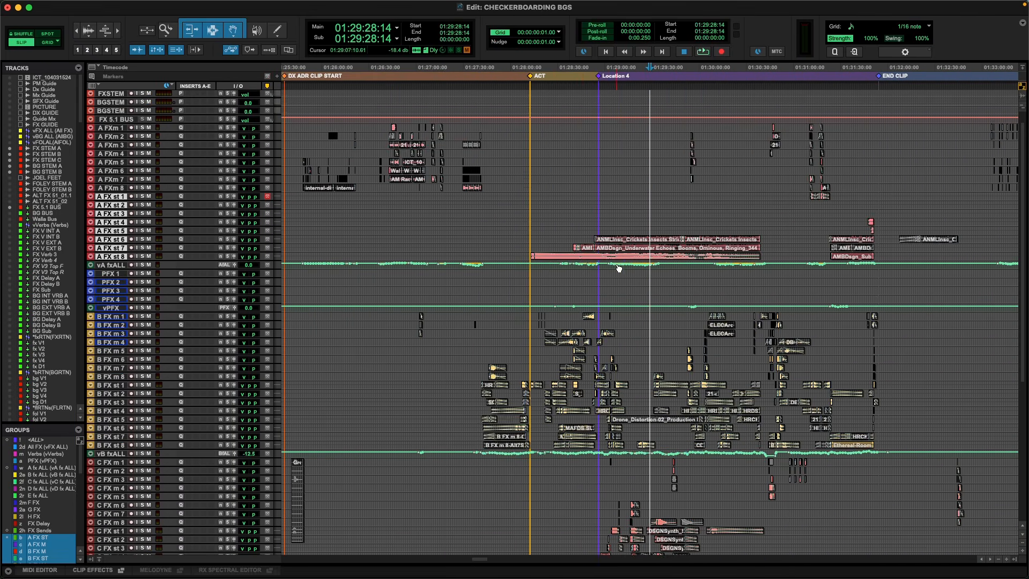
scroll(586, 260, down, 3)
scroll(583, 259, down, 1)
key(t)
key(t)
key(r)
key(r)
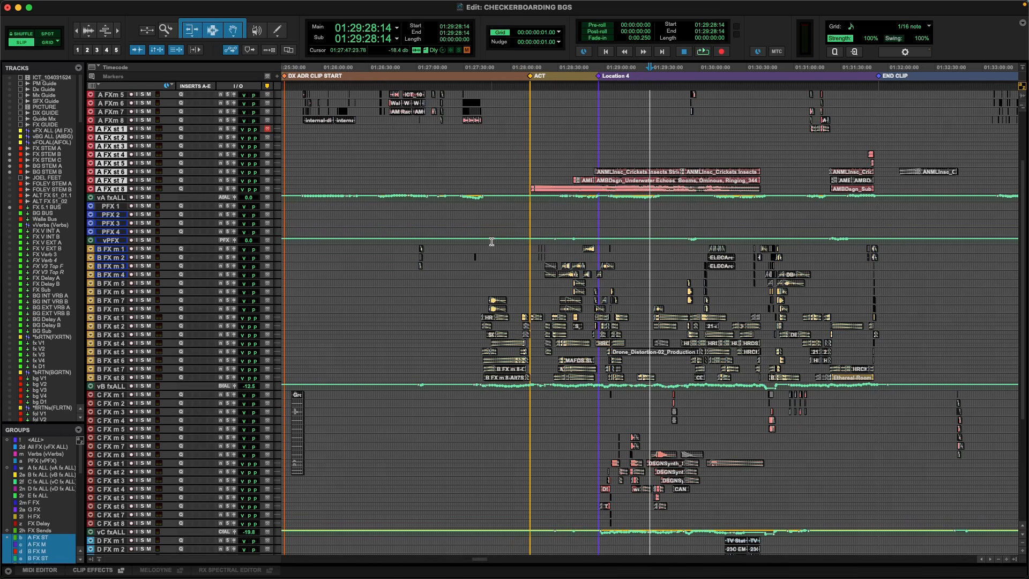
Place the cursor at 01:27:42:21 on the vB fxALL track and play the B FX design clips from there.
click(484, 389)
key(t)
key(t)
key(space)
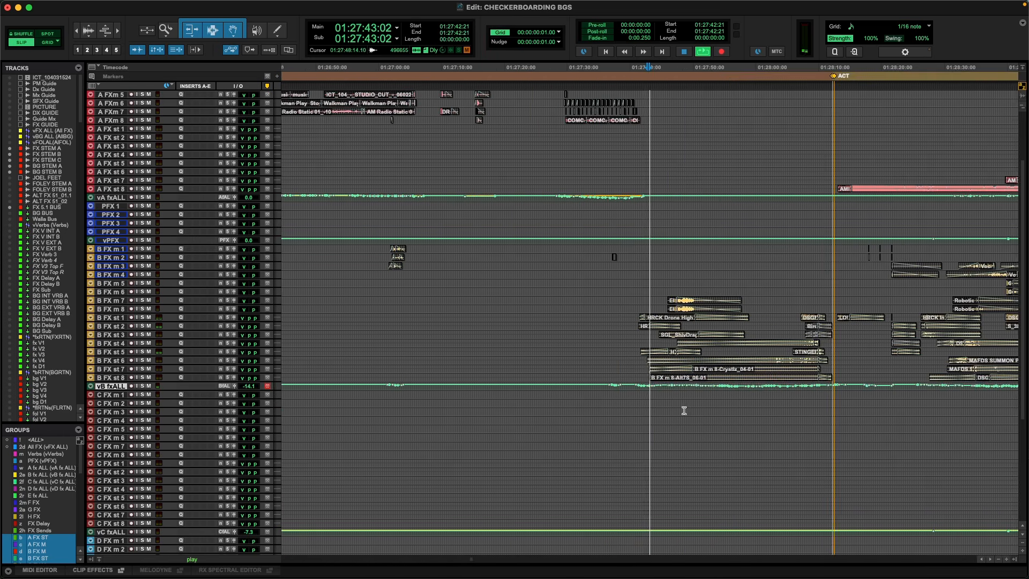
key(t)
key(t)
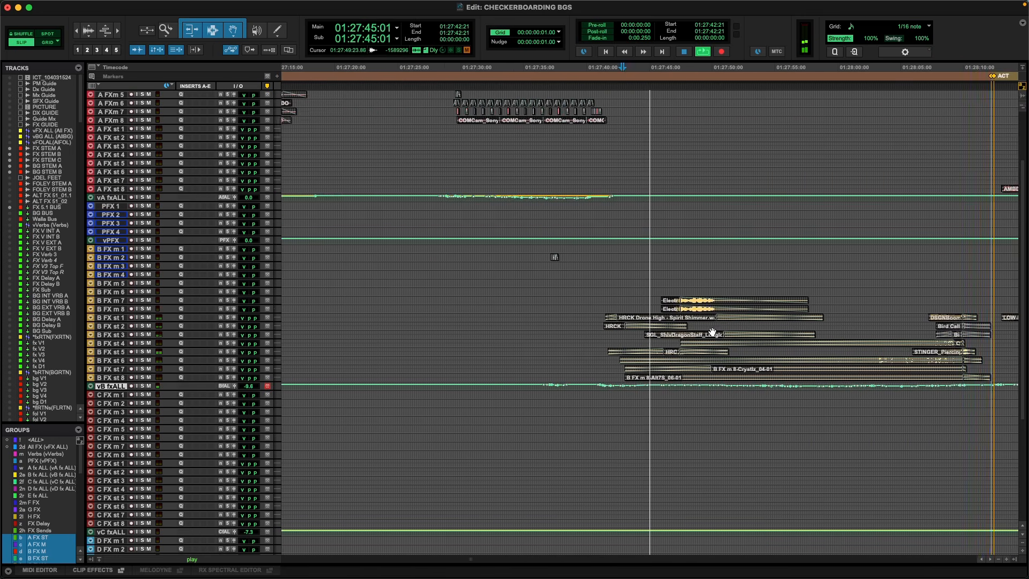
Show the video window during playback, then stop at the B FX drone and design clips.
key(super+9)
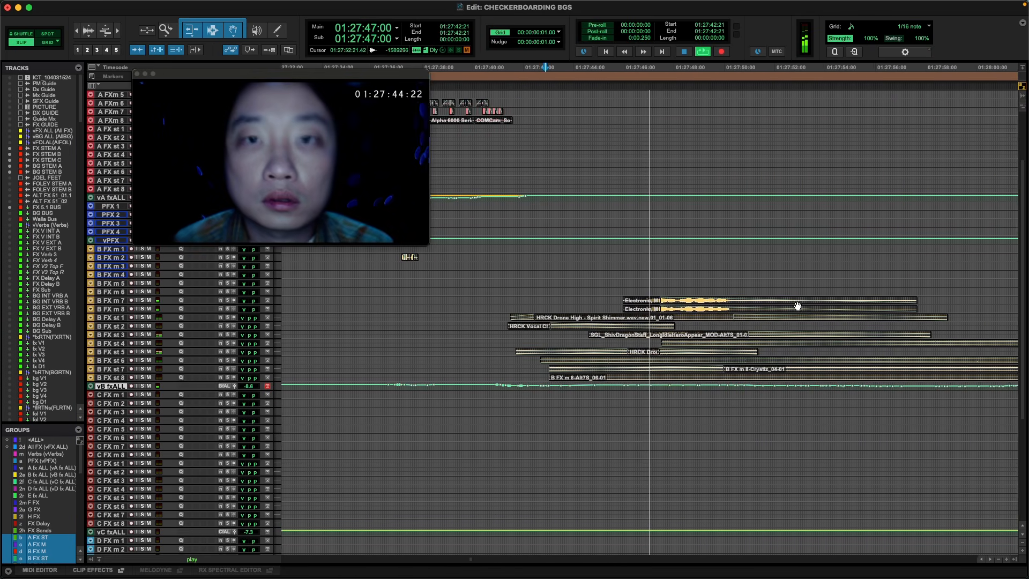
key(r)
key(r)
key(r)
key(t)
key(t)
key(space)
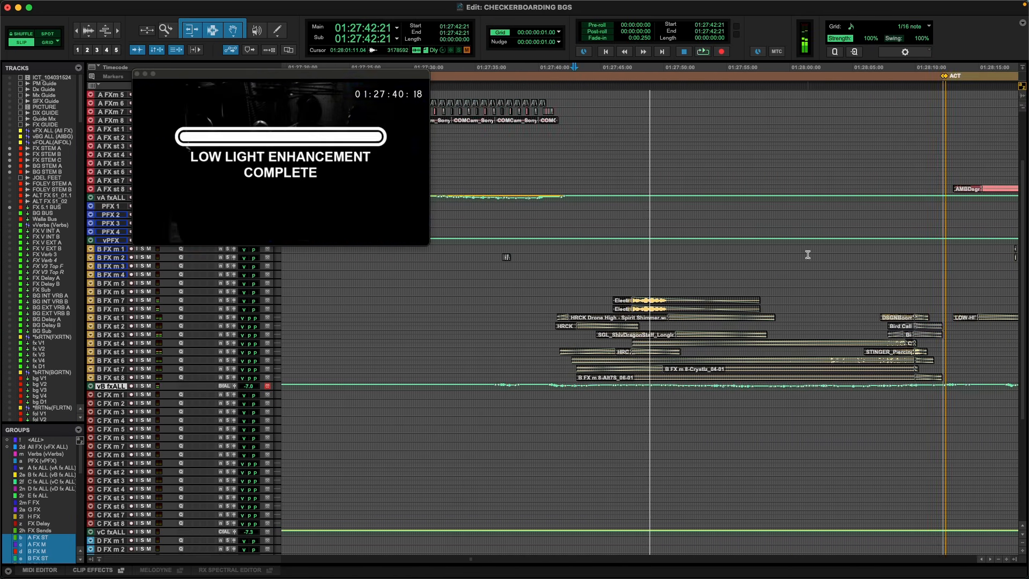
Place the cursor on the B FX tracks at 01:28:12:21 after the act break, then at 01:28:21:12.
scroll(806, 254, right, 5)
click(714, 247)
key(t)
key(t)
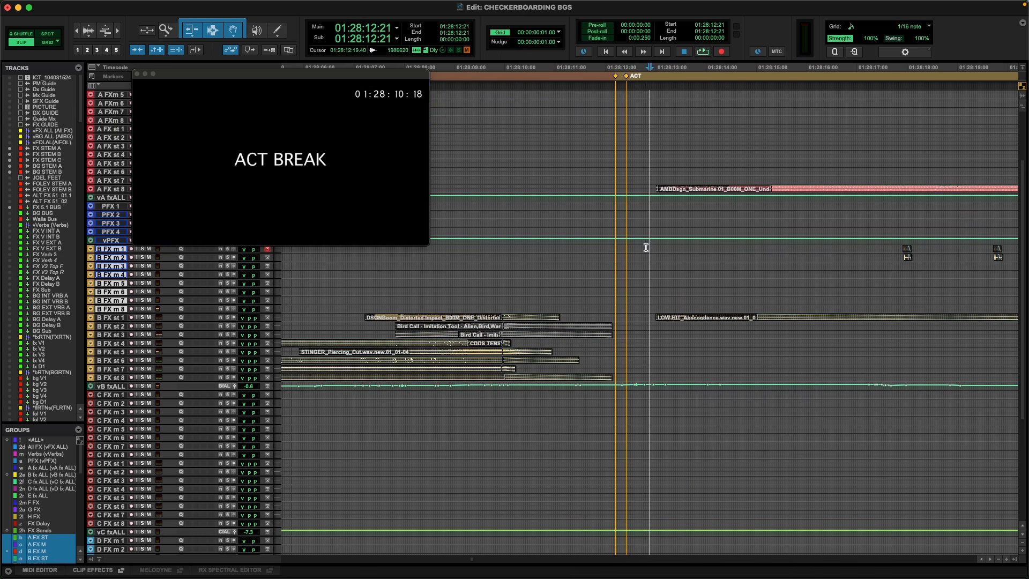
drag(673, 242, 755, 255)
key(r)
Play the B FX design clips from 01:28:21:12 with picture, showing more of the surrounding timeline.
key(r)
click(759, 247)
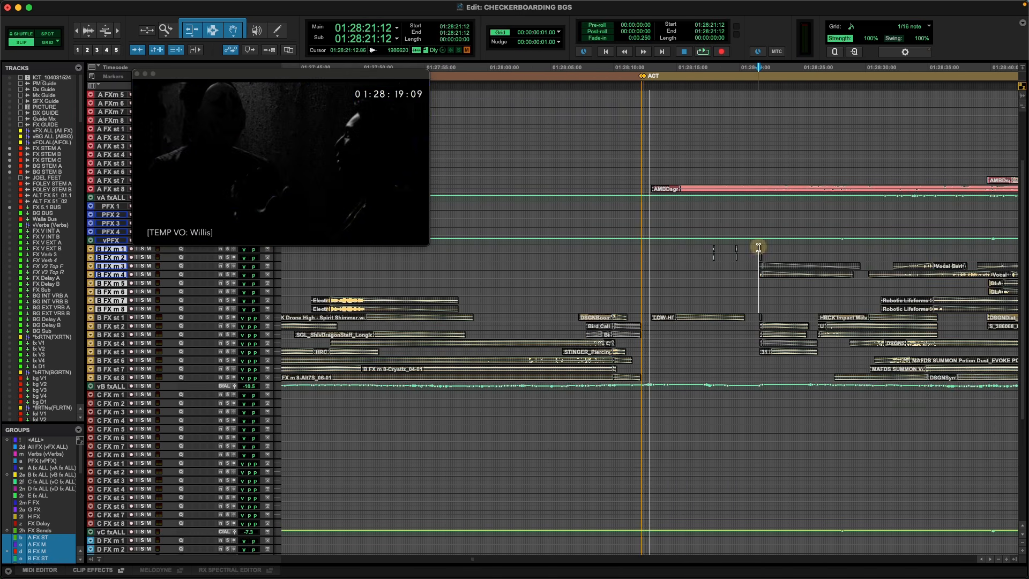
key(t)
key(t)
key(space)
key(r)
key(r)
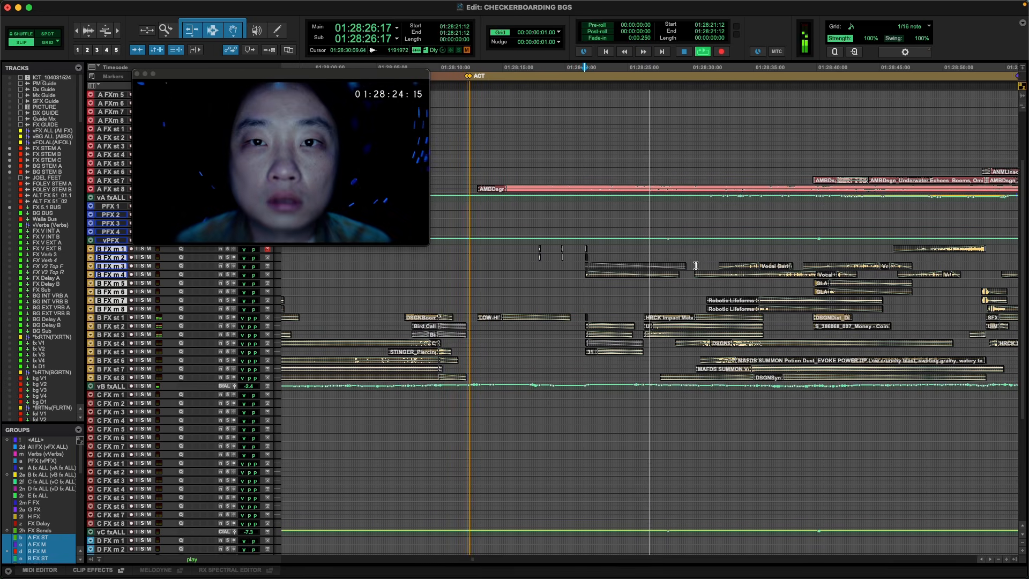
key(r)
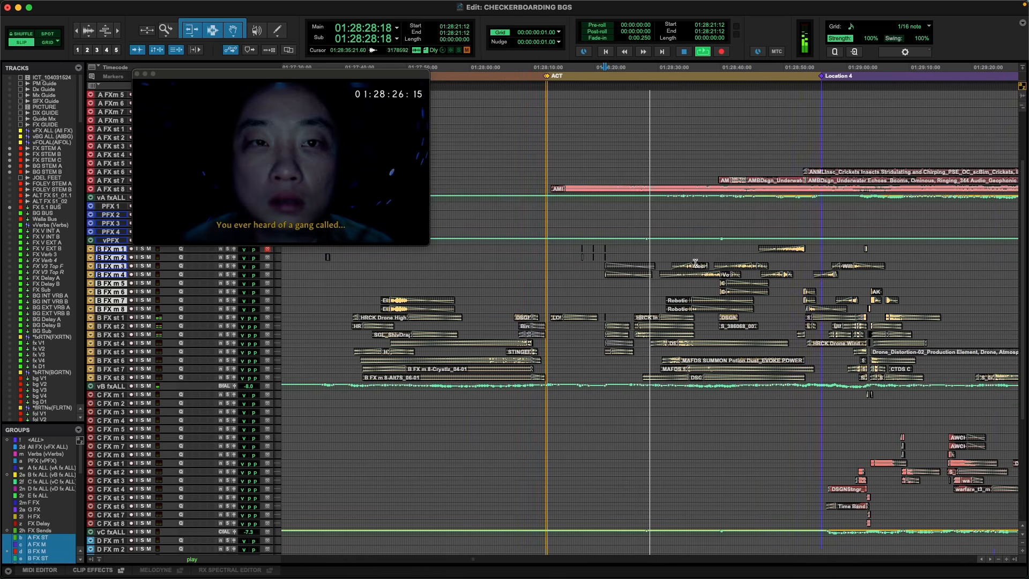
Hide the video window and play the B FX design clips from 01:28:38:19.
key(super+9)
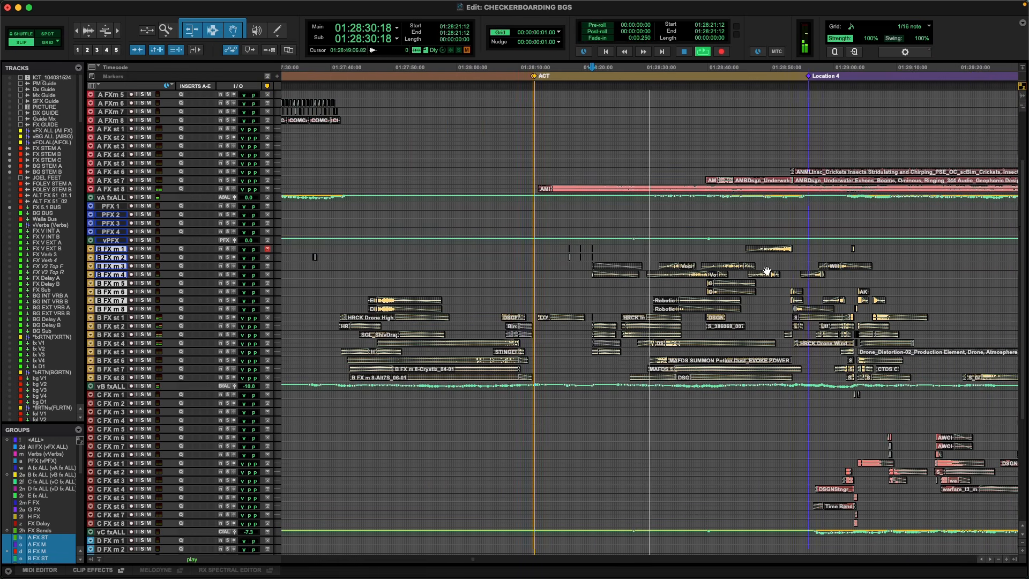
key(t)
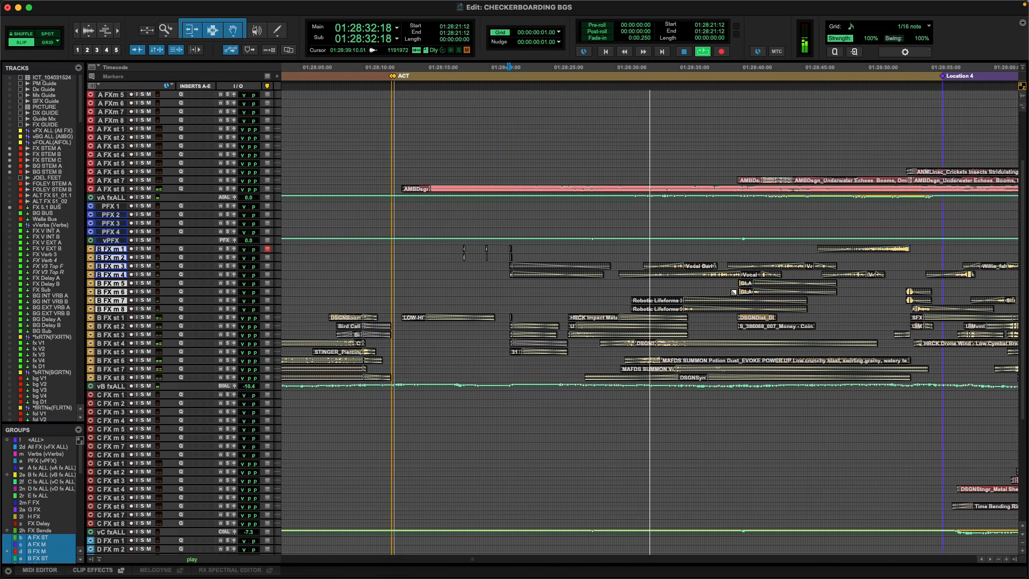
key(r)
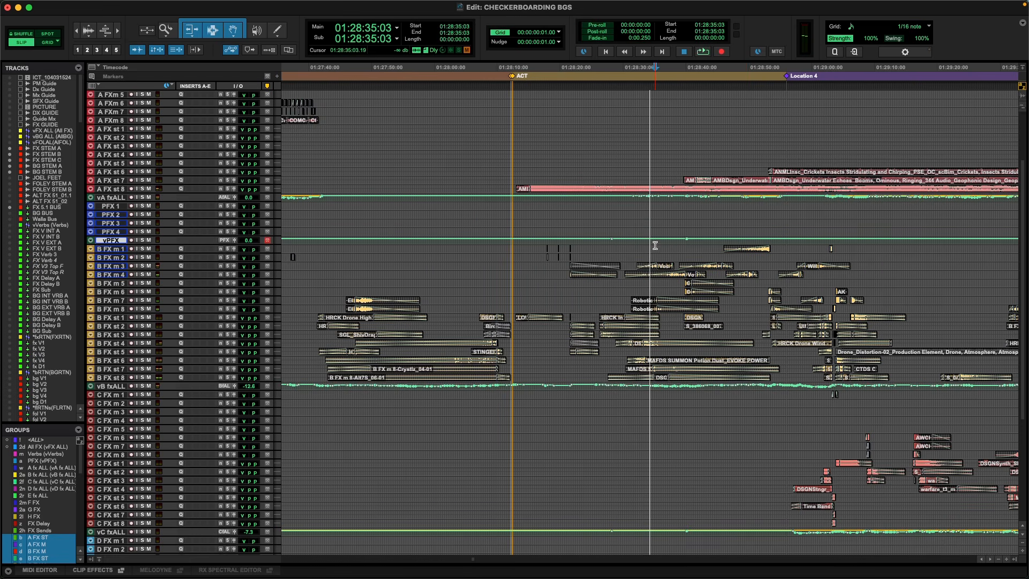
click(678, 248)
key(t)
key(space)
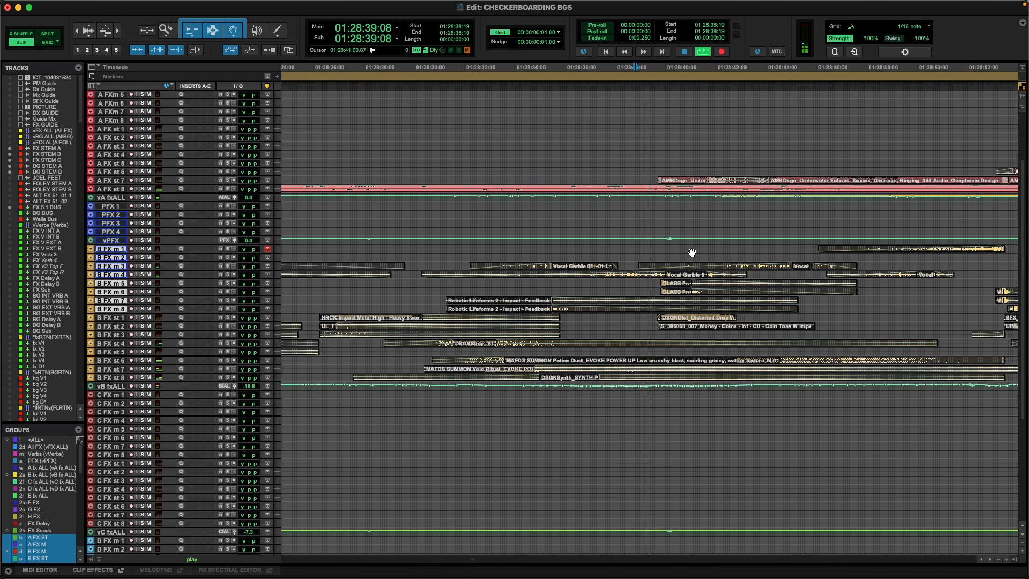
Briefly show the picture while the B FX clips play towards the Location 4 marker.
key(t)
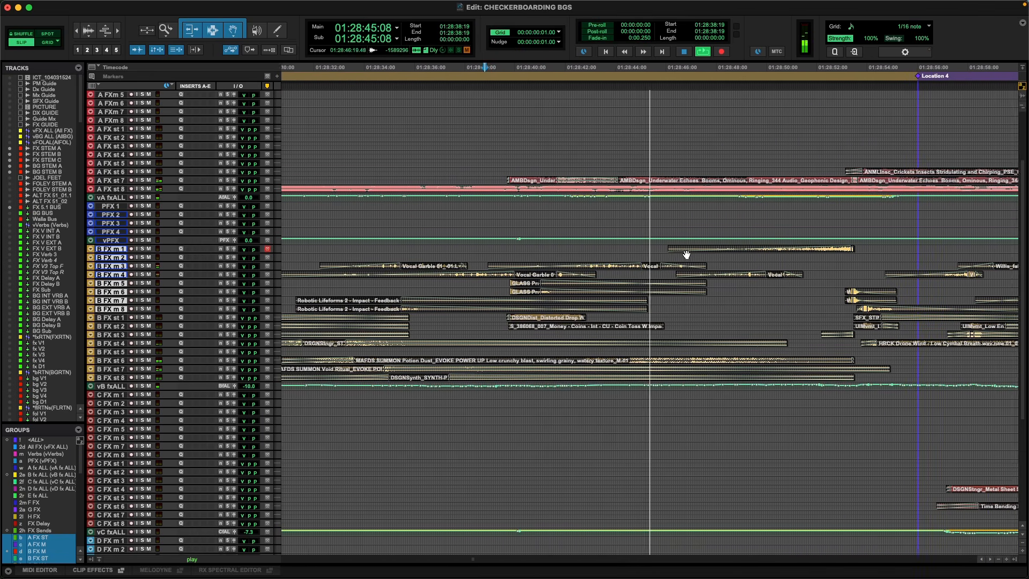
key(r)
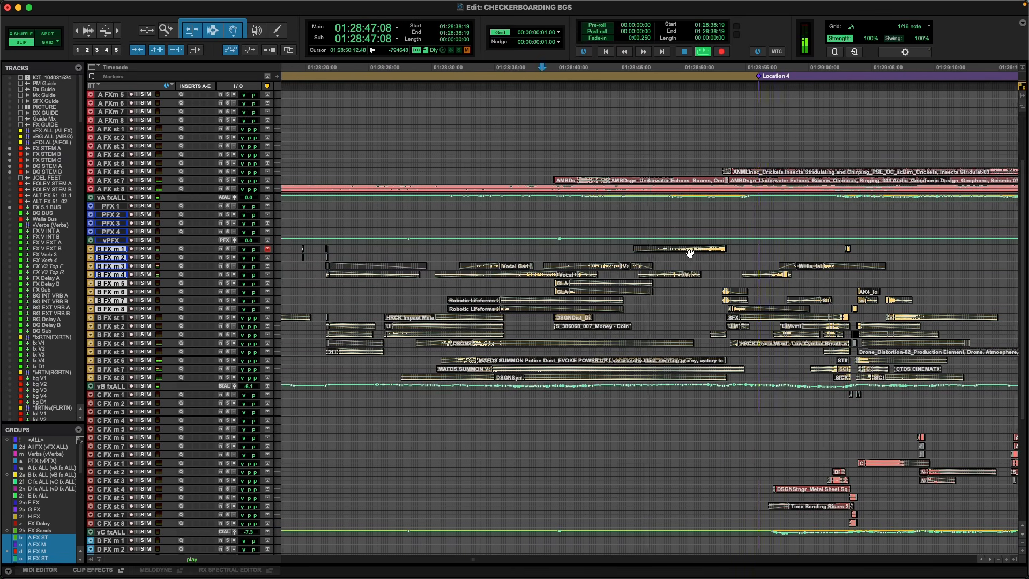
key(super+9)
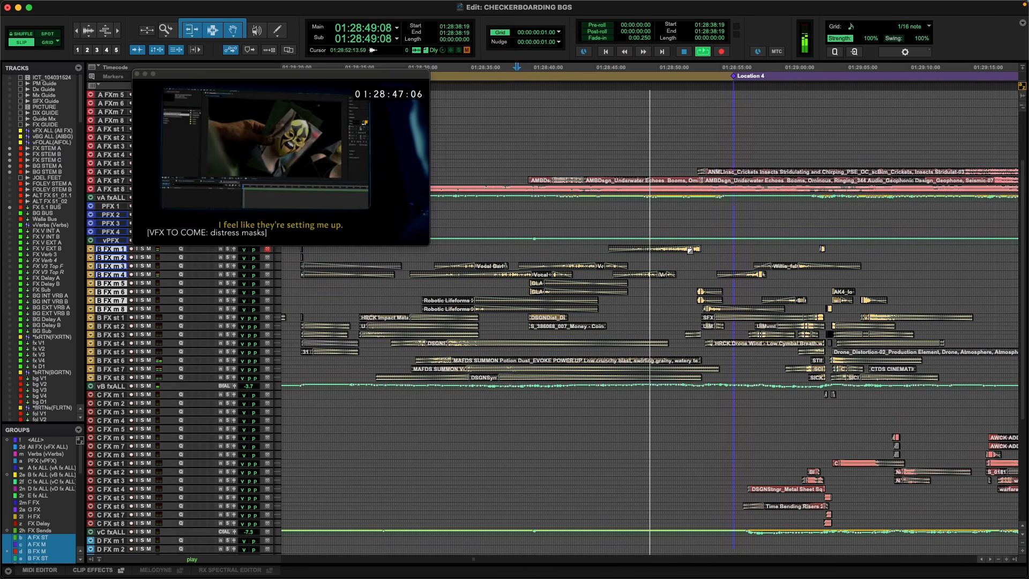
key(super+9)
key(t)
Show the picture again as playback crosses the Location 4 marker, and hide it once past the marker.
key(t)
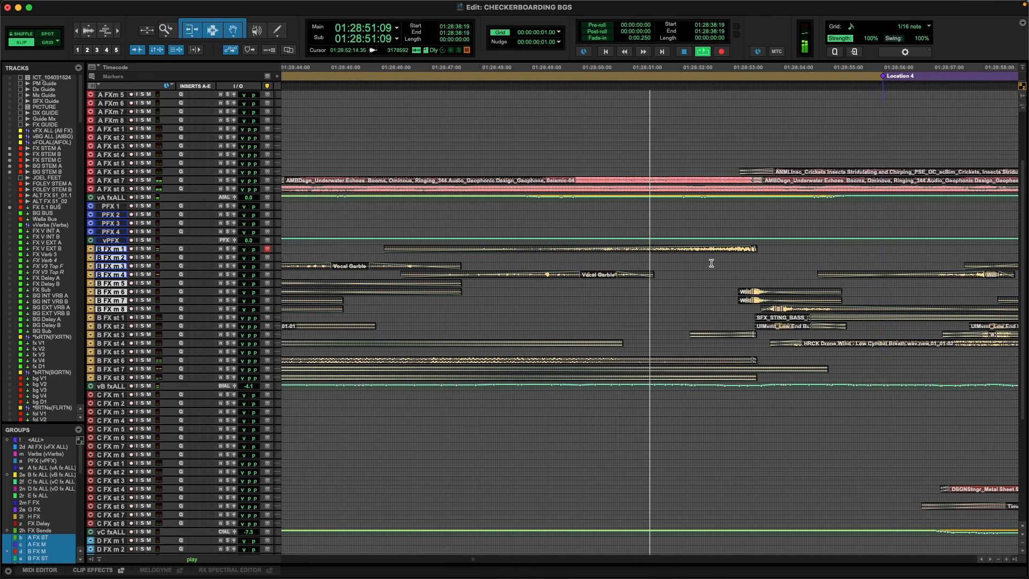
key(t)
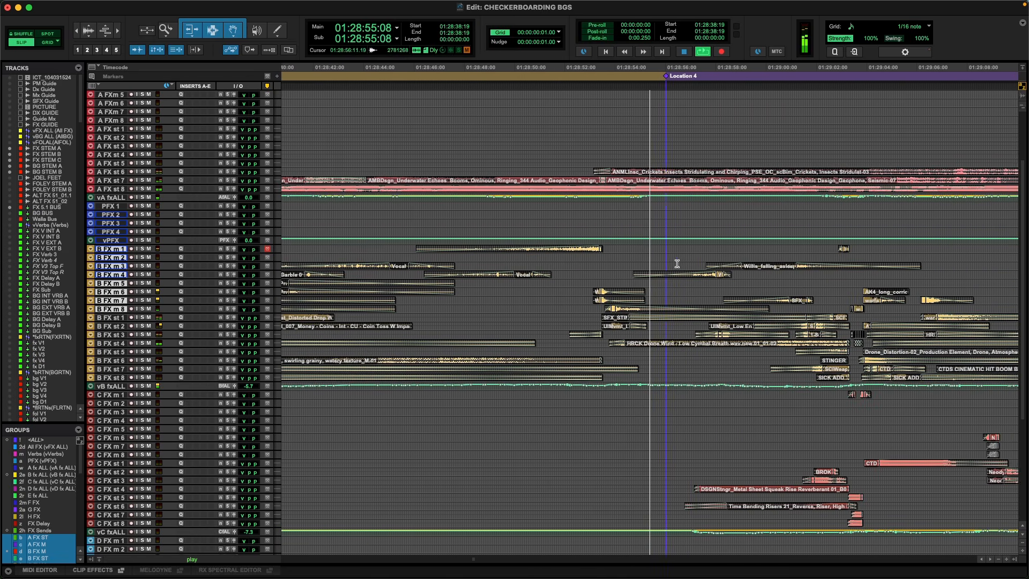
key(super+9)
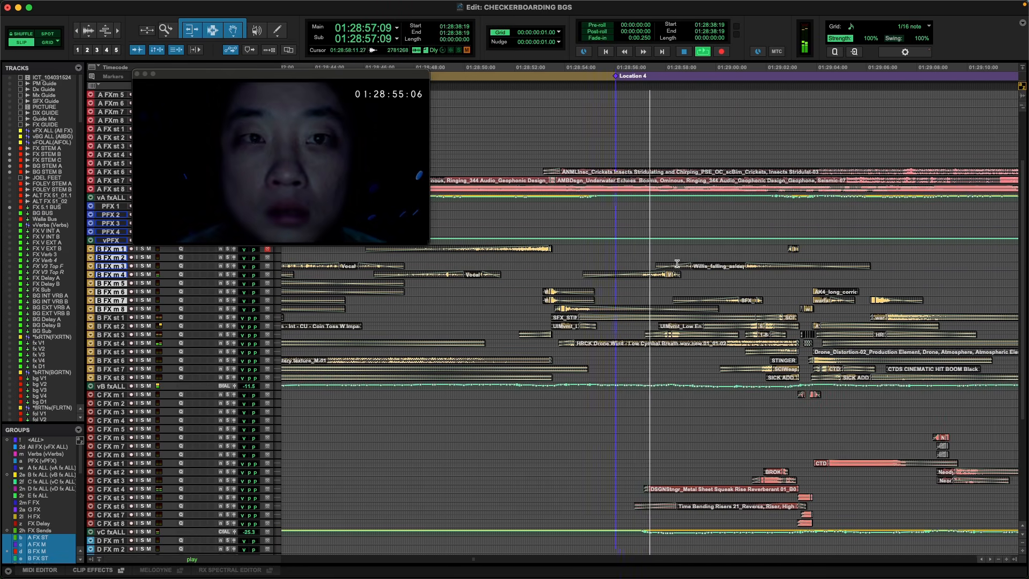
key(super+9)
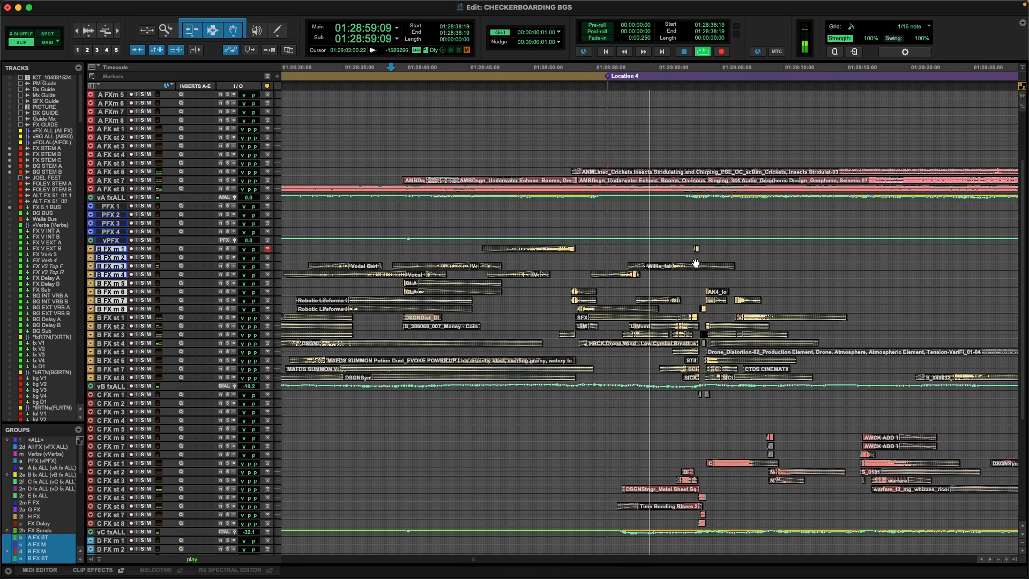
Play the B and C FX clips after Location 4 from 01:29:02:04, and stop playback.
key(r)
key(r)
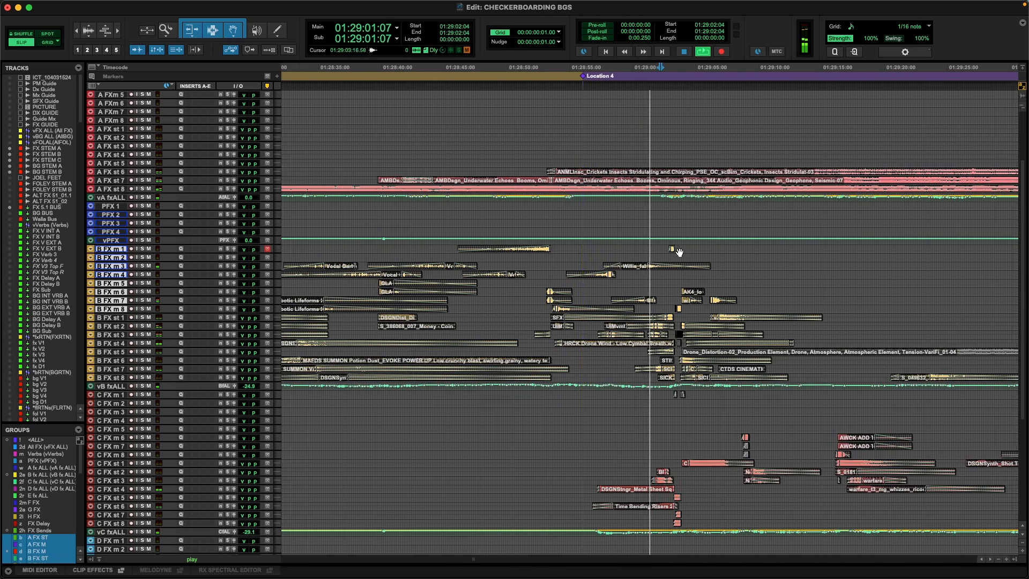
key(t)
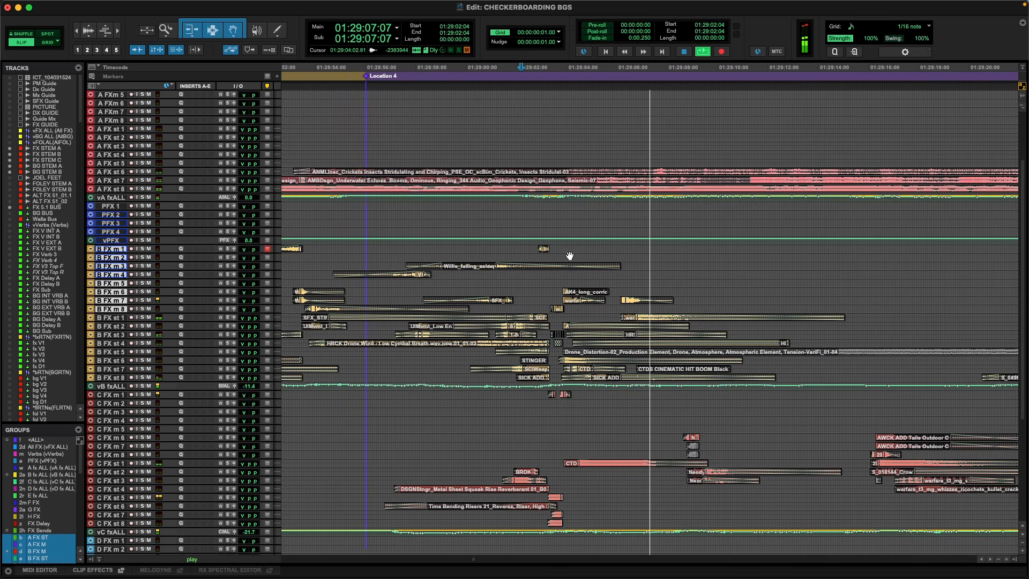
key(r)
key(space)
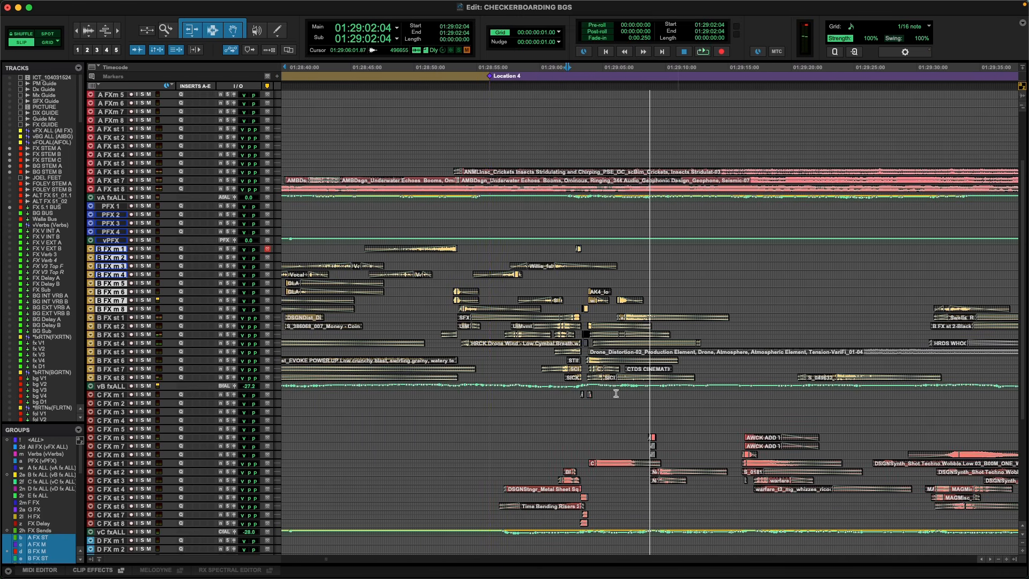
Switch to the BG track layout and select the faded endings of the C BG clips from 01:29:02:01, checking the picture briefly.
key(KP_Decimal)
key(KP_2)
key(KP_Decimal)
key(r)
scroll(606, 280, down, 10)
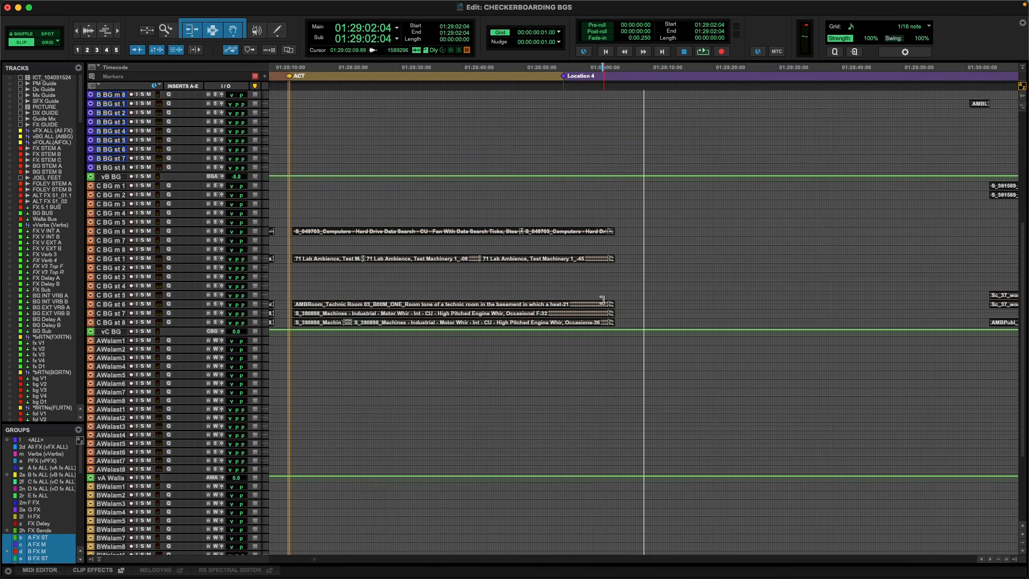
drag(572, 177, 631, 177)
key(super+9)
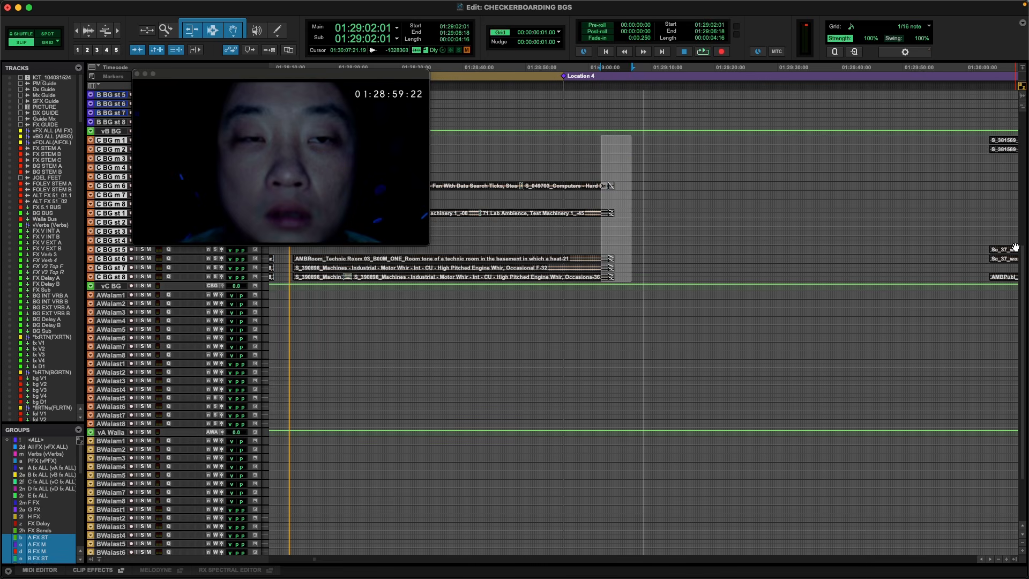
key(super+9)
Select the BG and walla tracks from 01:28:54:17 for a length of 25:17, solo them and play the selection.
scroll(1006, 134, up, 10)
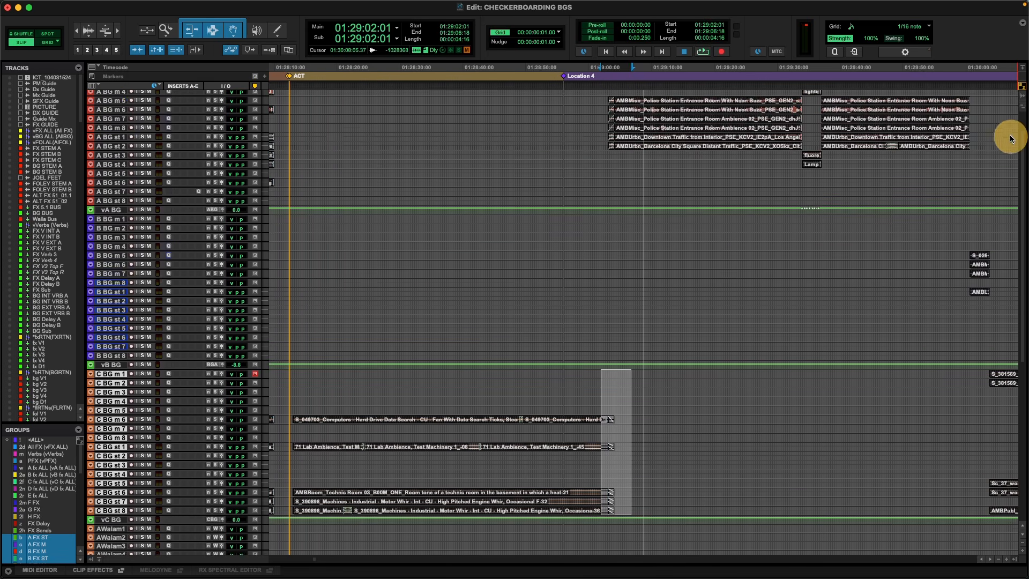
drag(557, 110, 733, 499)
key(shift+s)
key(space)
key(t)
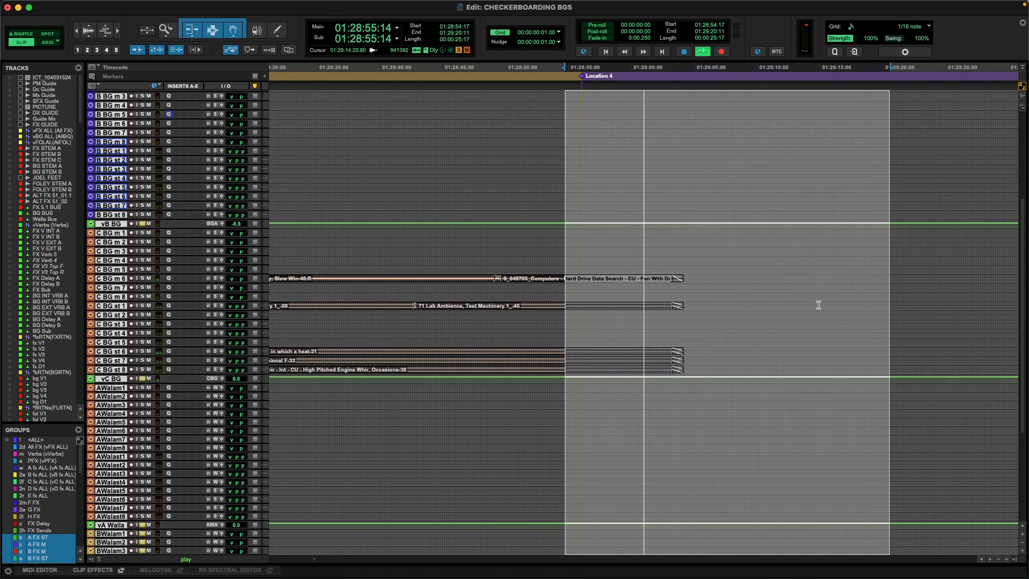
Watch the C BG to A BG transition with picture, place the cursor on vA BG at 01:29:04:15, and stop playback.
key(super+9)
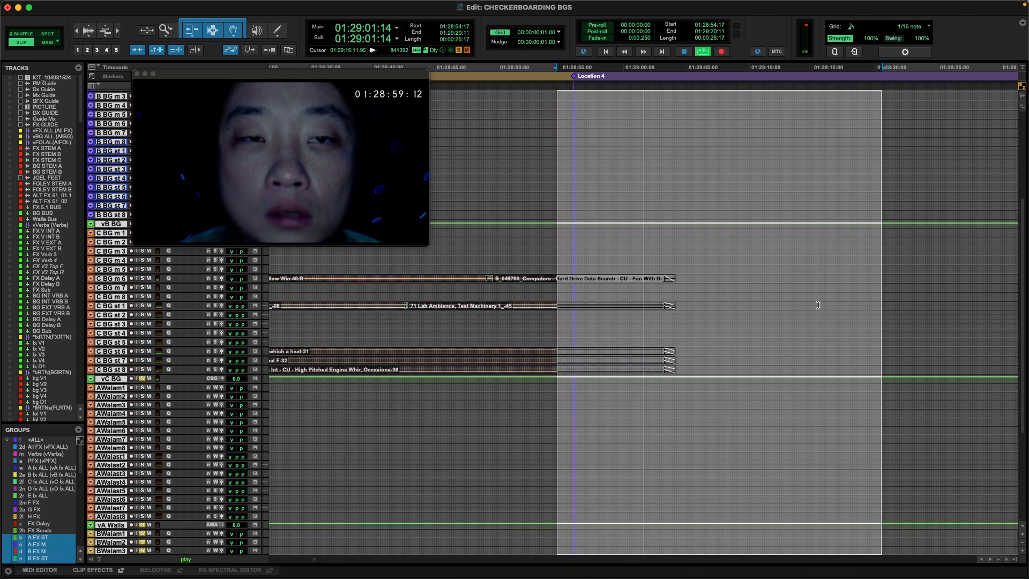
scroll(552, 204, up, 6)
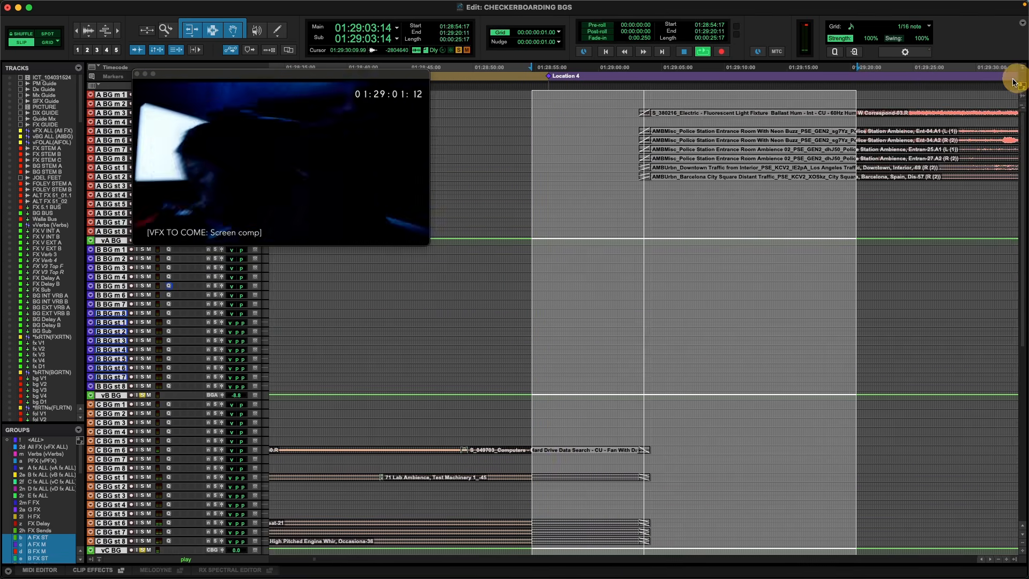
click(636, 240)
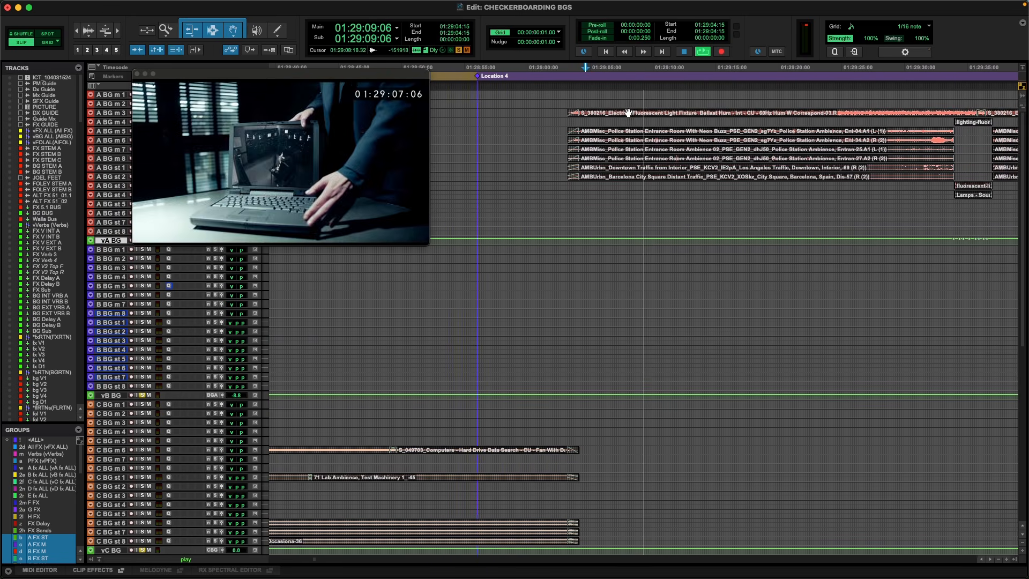
key(space)
key(super+9)
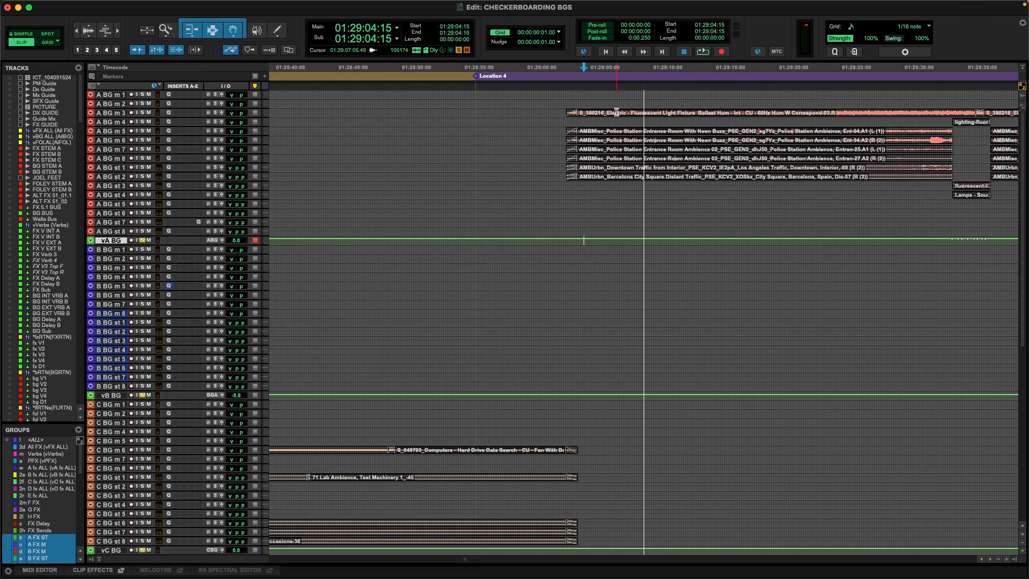
Return to the FX track layout and select the A FX mono and stereo tracks from 01:26:43:09 to 01:27:04:17.
key(r)
key(r)
key(r)
key(r)
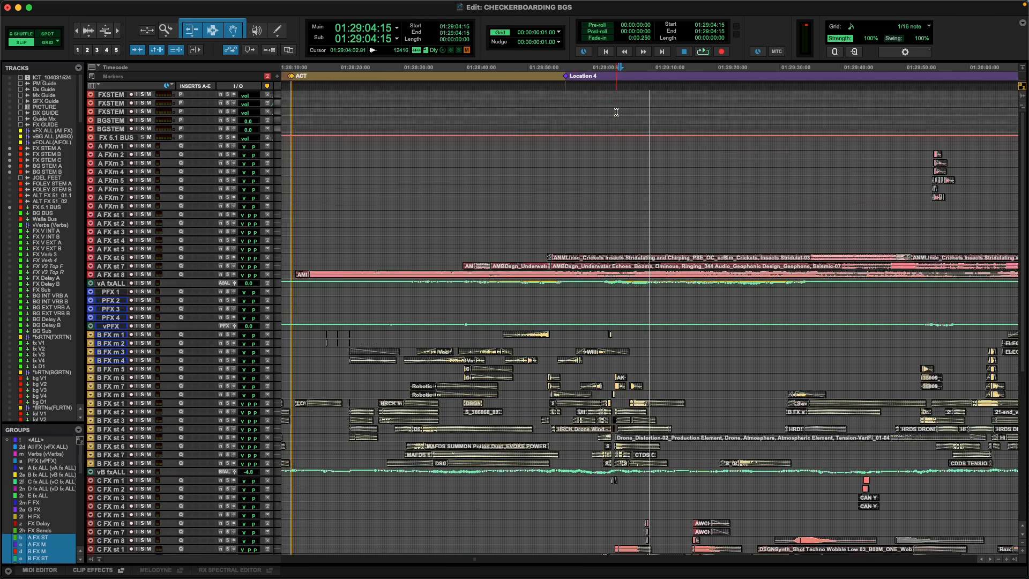
key(t)
key(t)
key(t)
key(t)
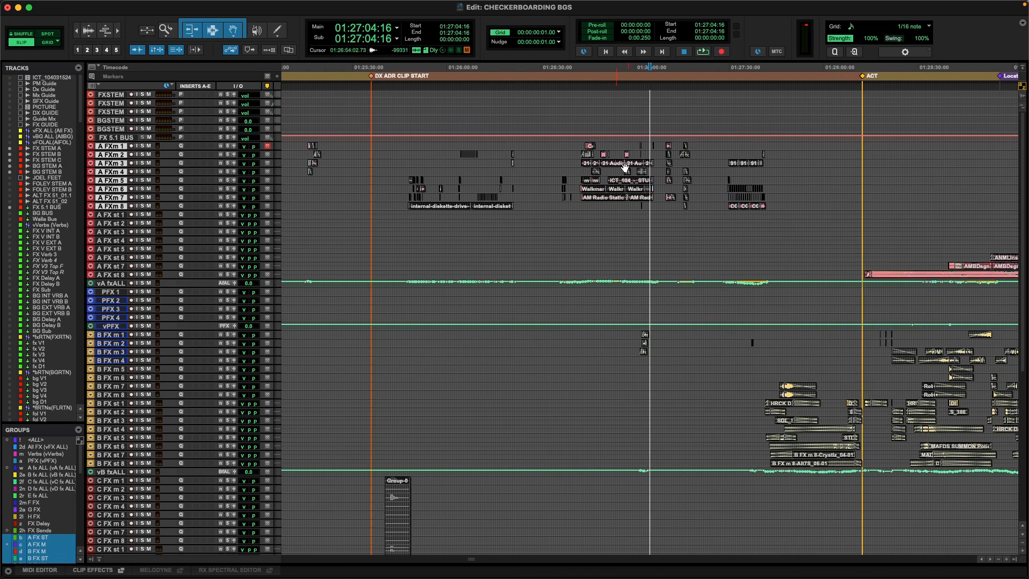
drag(381, 206, 650, 224)
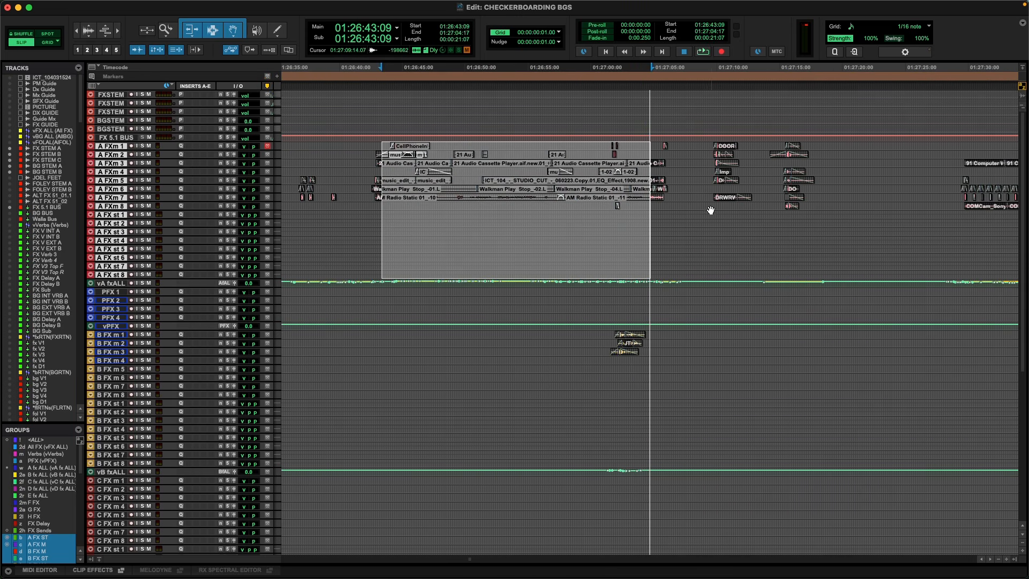
Select the ambience clips on the A FX stereo tracks and vA fxALL from 01:28:34:08, about 1:50 long.
key(r)
key(r)
scroll(780, 356, right, 4)
scroll(768, 349, right, 8)
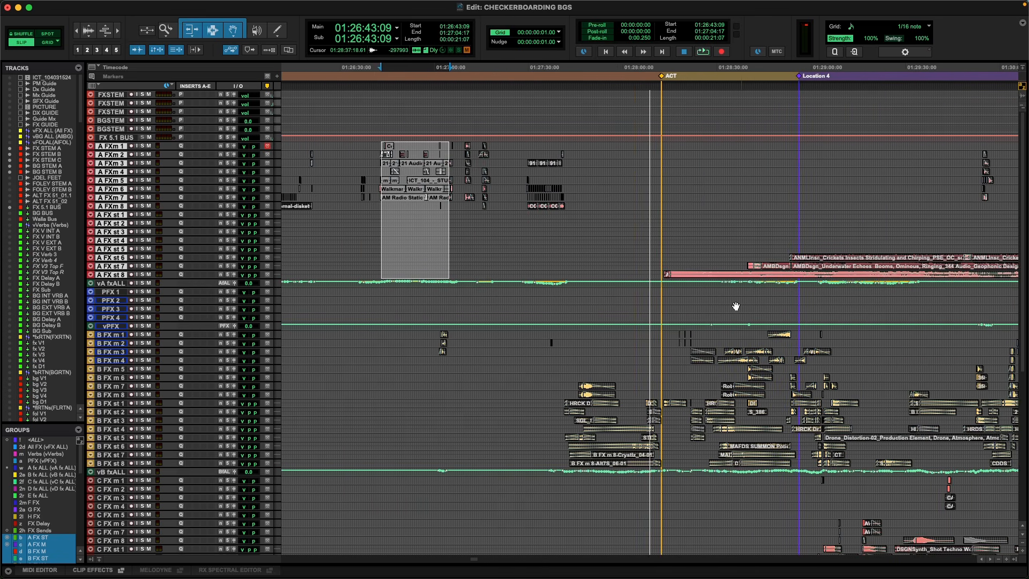
drag(599, 255, 944, 283)
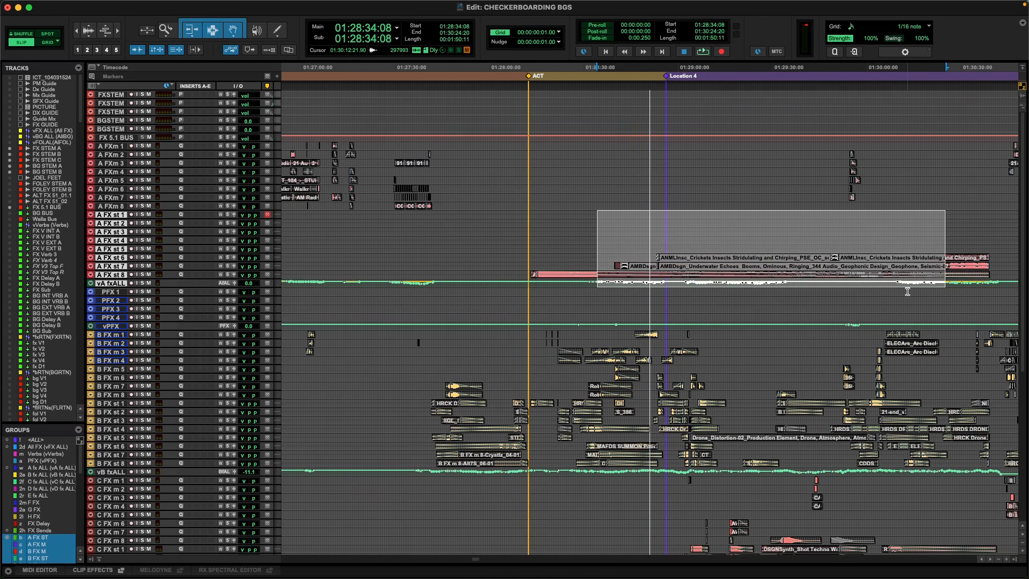
Switch back to the BG track layout and place the cursor on the A BG stereo tracks' restaurant kitchen clips at 01:24:38:01.
key(period)
key(2)
key(period)
key(r)
key(r)
key(r)
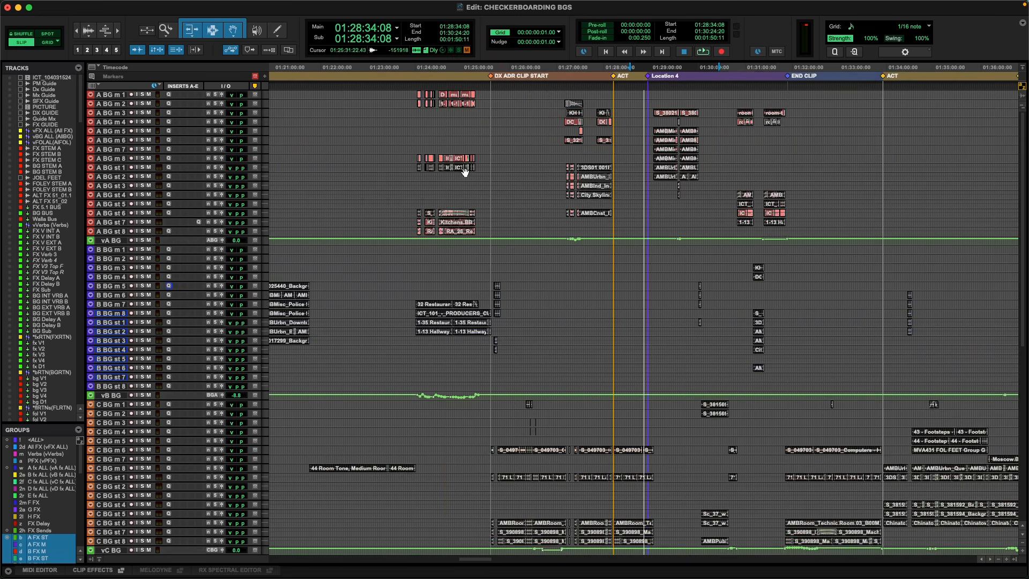
click(565, 175)
key(t)
key(t)
key(t)
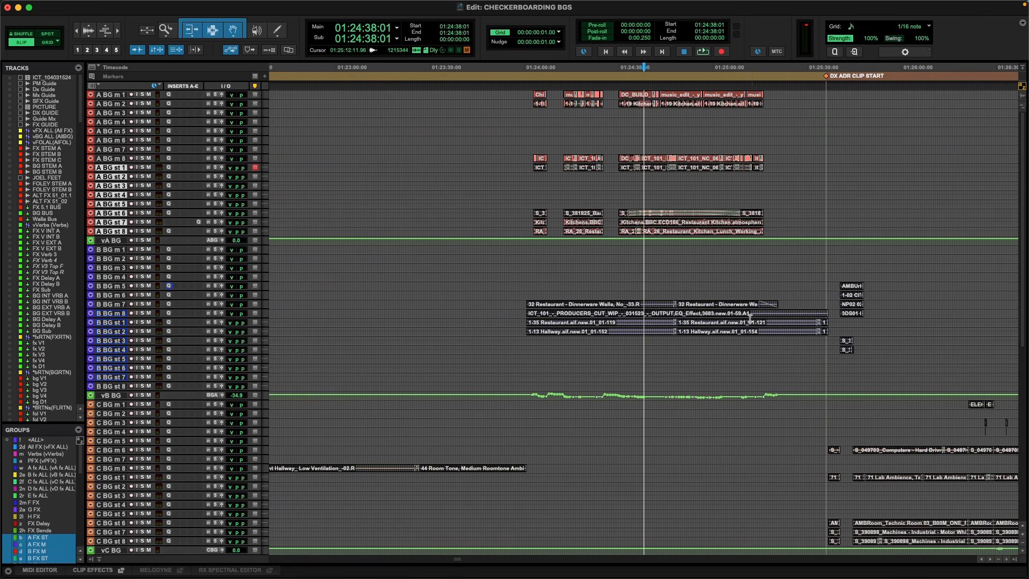
Show the BG tracks across more of the reel and select the A BG and B BG tracks from 01:19:52:23.
scroll(648, 282, right, 4)
scroll(626, 284, left, 6)
key(r)
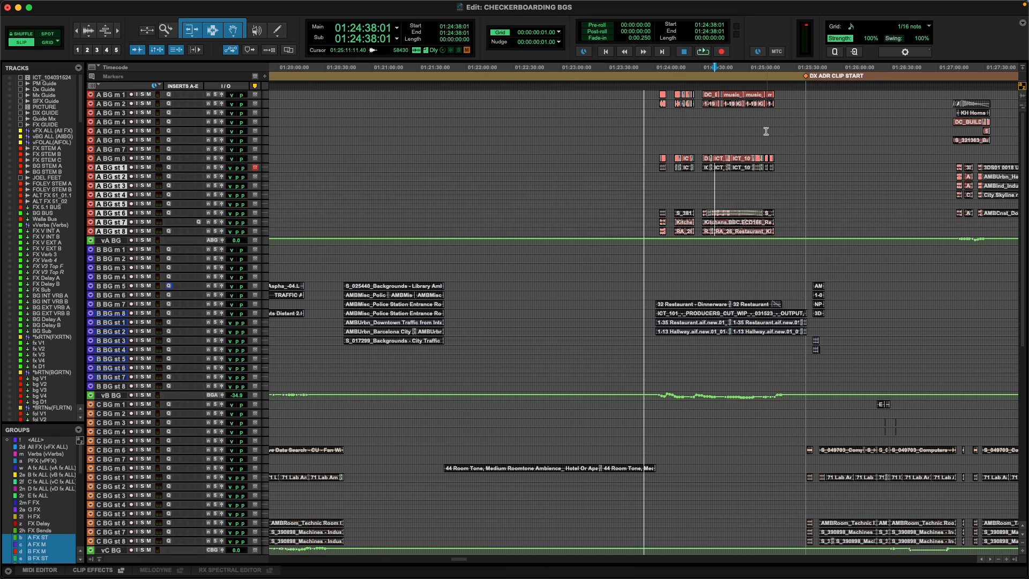
key(super+bracketleft)
key(super+bracketleft)
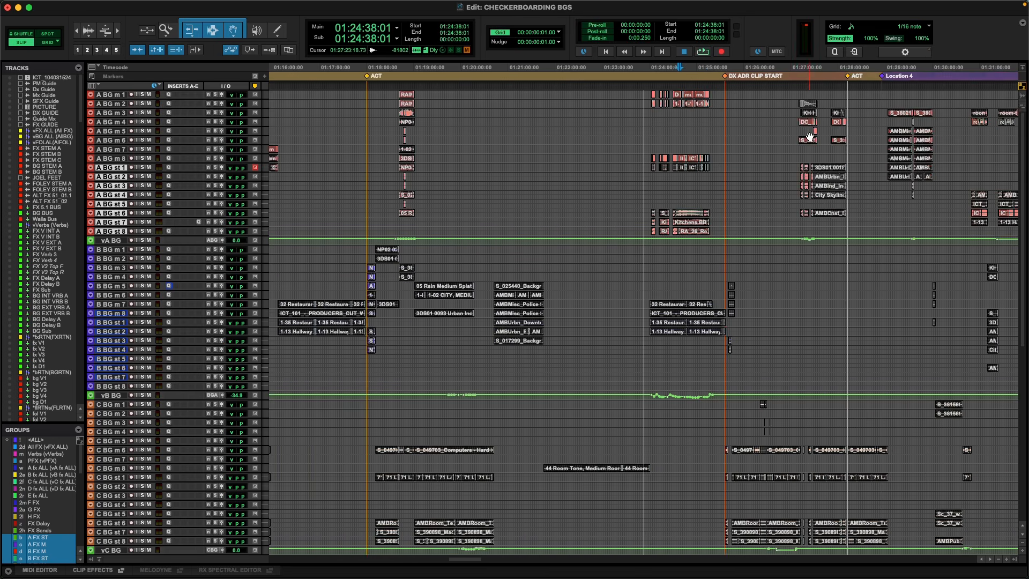
drag(548, 94, 618, 370)
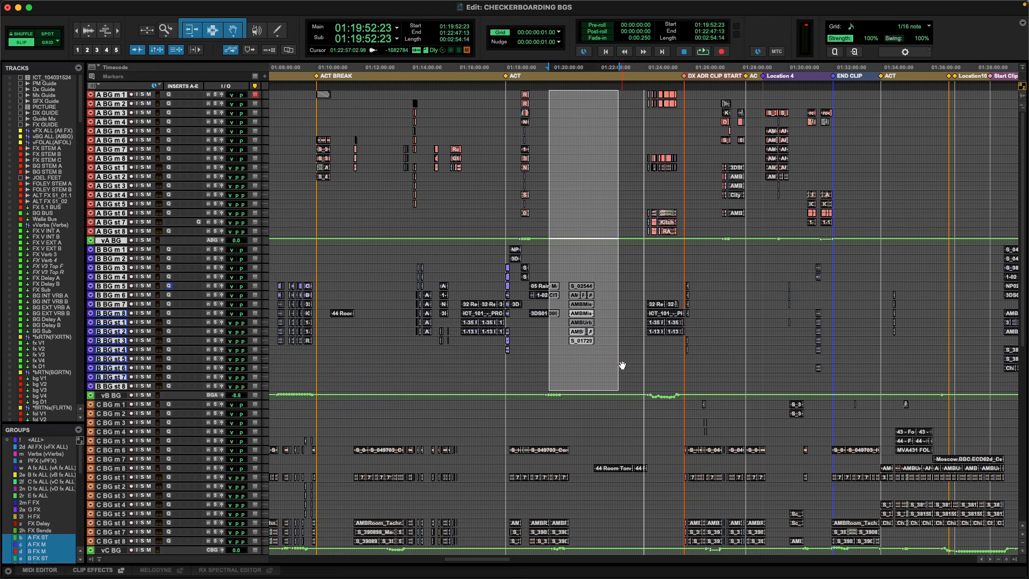
Take a closer look at the A BG rain clips after the act marker and the surrounding B and C BG clips.
click(538, 100)
key(t)
key(t)
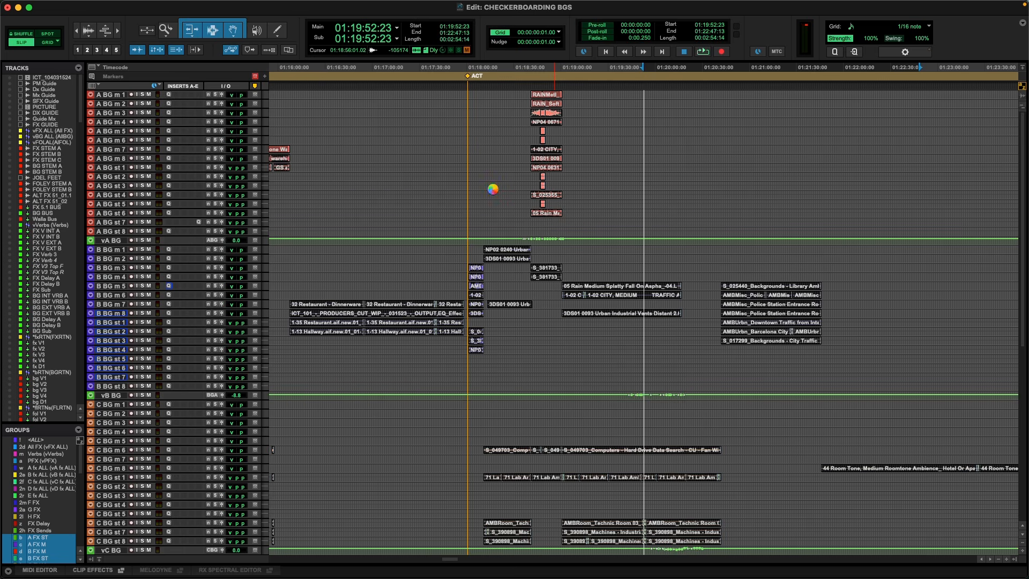
Select the lab and computer ambience clips on the C BG tracks after the ACT marker from 01:18:18:12, about 3:02 long.
scroll(493, 191, down, 8)
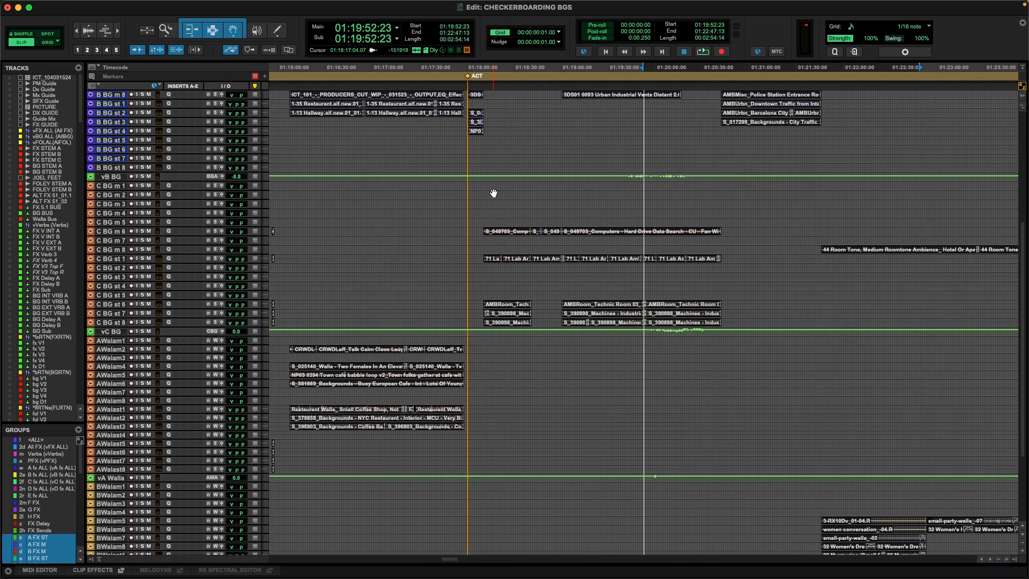
drag(1022, 244, 1025, 140)
drag(475, 316, 636, 317)
scroll(583, 314, down, 4)
drag(496, 303, 780, 416)
scroll(736, 400, down, 4)
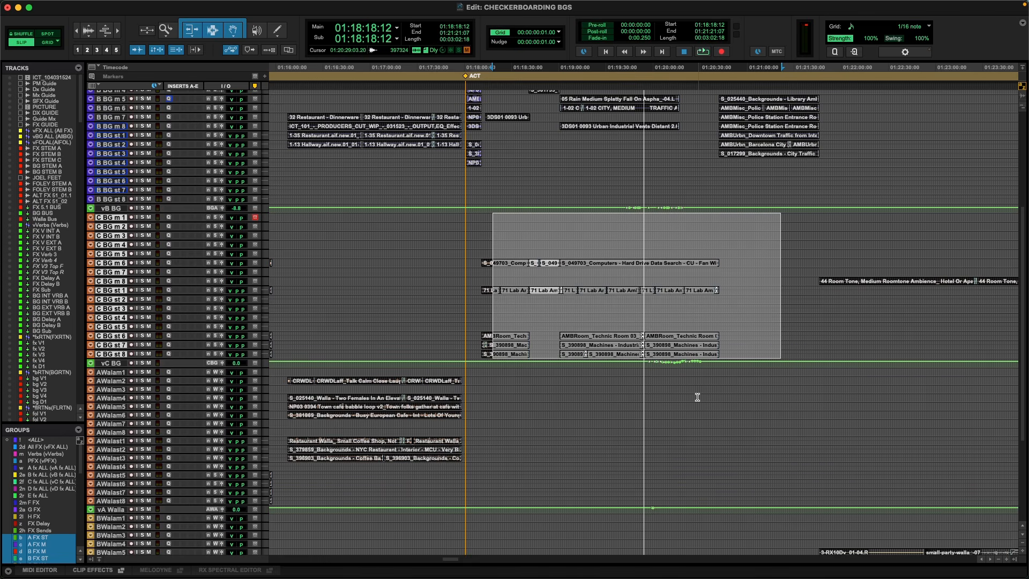
Place the cursor on the B BG tracks just before the ACT marker, at 01:17:51:14.
key(r)
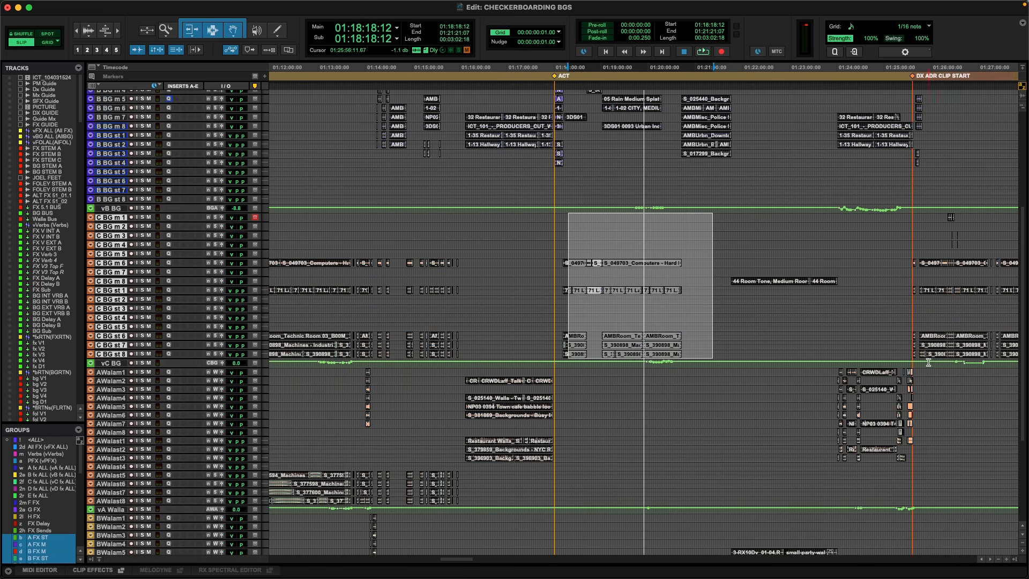
drag(1022, 305, 1023, 176)
key(t)
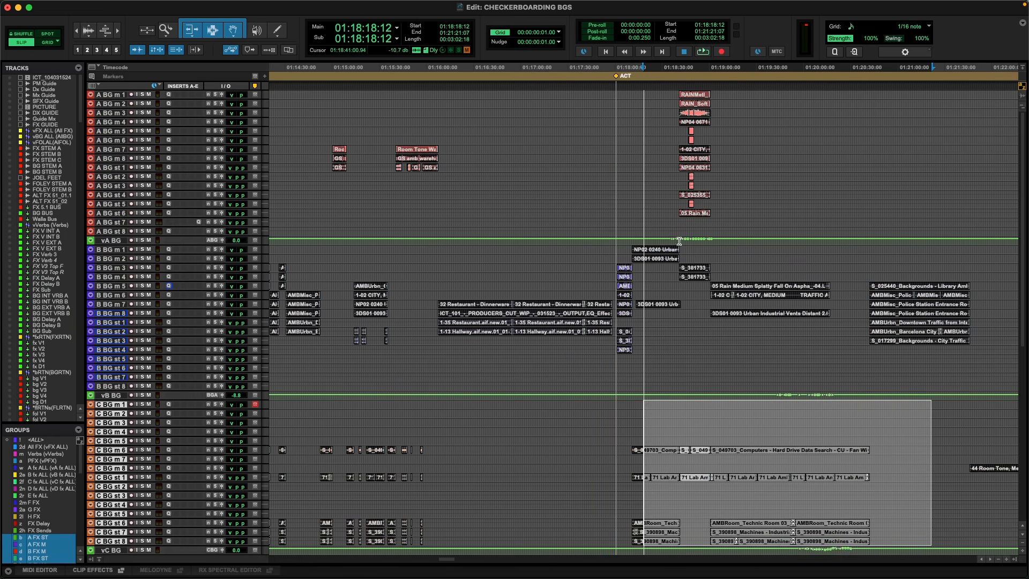
click(602, 249)
key(t)
key(r)
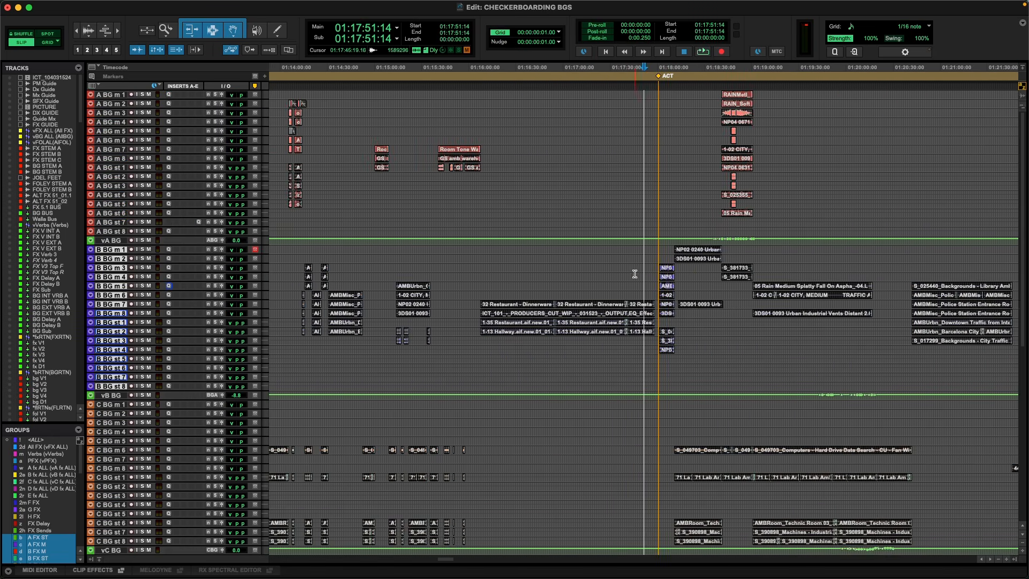
Place the cursor on the A walla tracks at 01:13:41:23 and show the area after the ACT BREAK marker.
scroll(628, 275, right, 5)
scroll(613, 322, down, 10)
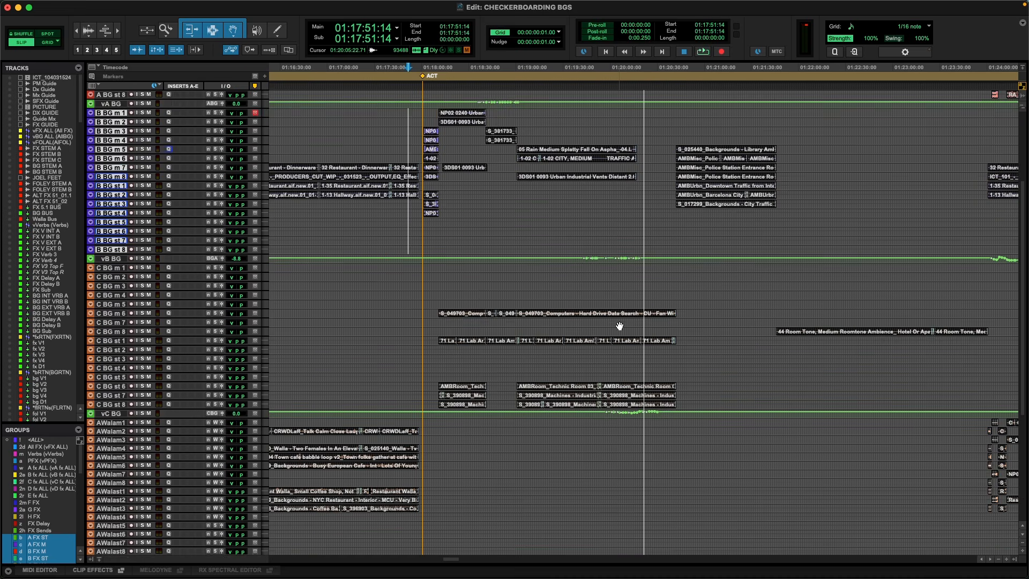
scroll(616, 324, down, 3)
key(r)
scroll(686, 340, down, 2)
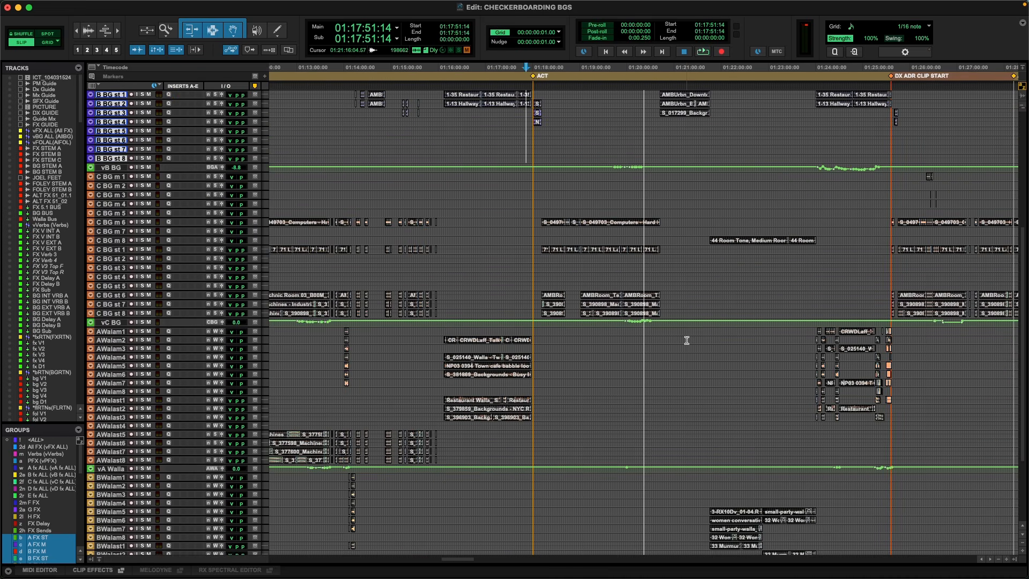
click(329, 331)
key(t)
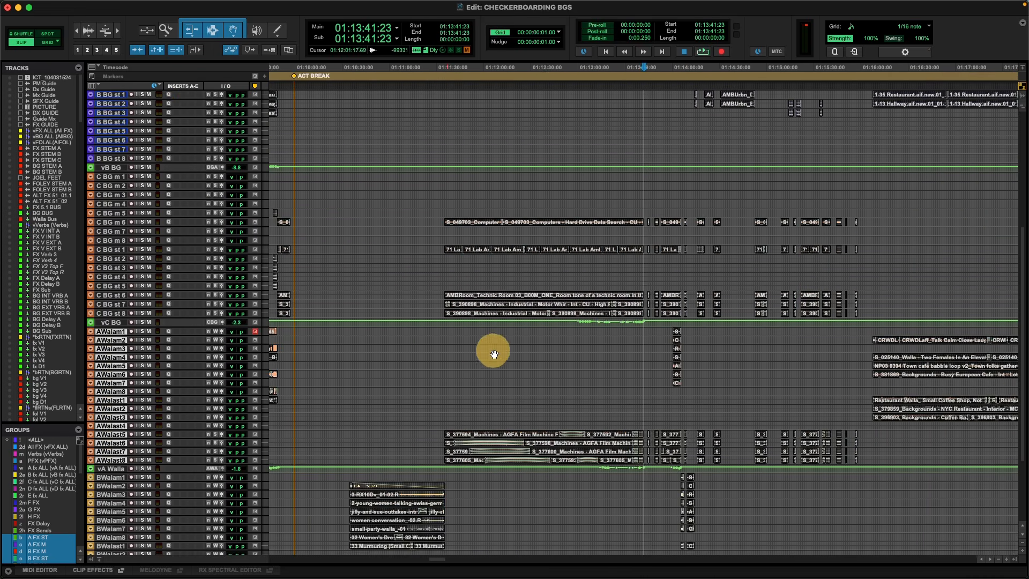
key(t)
scroll(557, 356, left, 2)
key(r)
scroll(539, 338, right, 1)
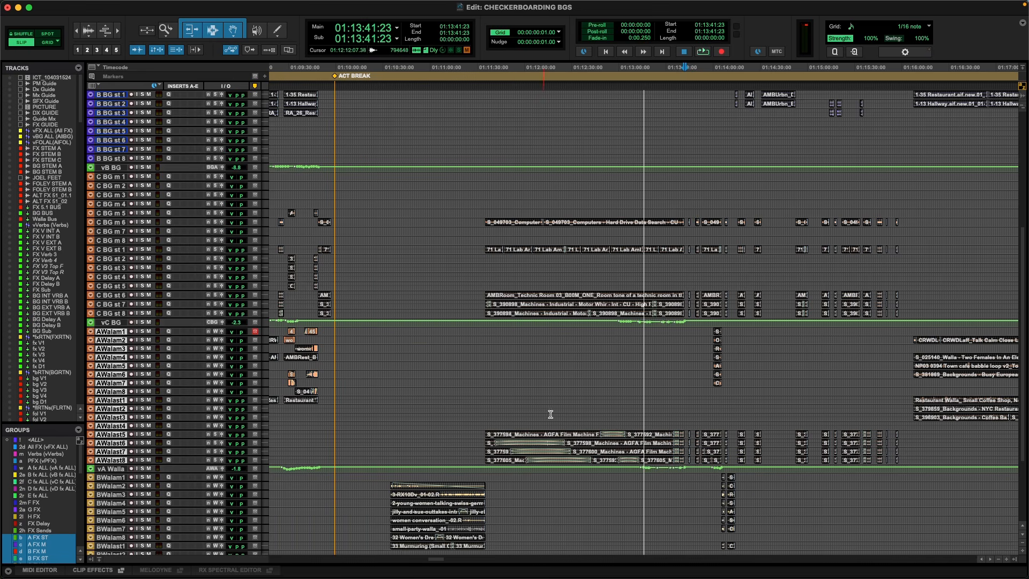
Select the B walla clips from 01:10:56:22 for about 31 seconds, and the C BG clips from 01:12:08:05 for about 1:05.
click(493, 413)
click(460, 440)
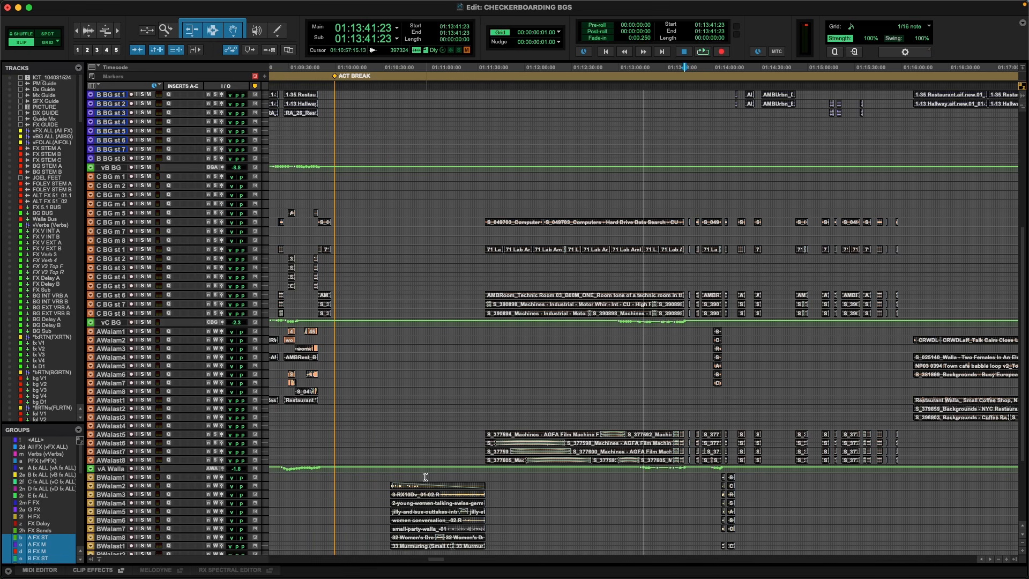
drag(425, 479, 475, 482)
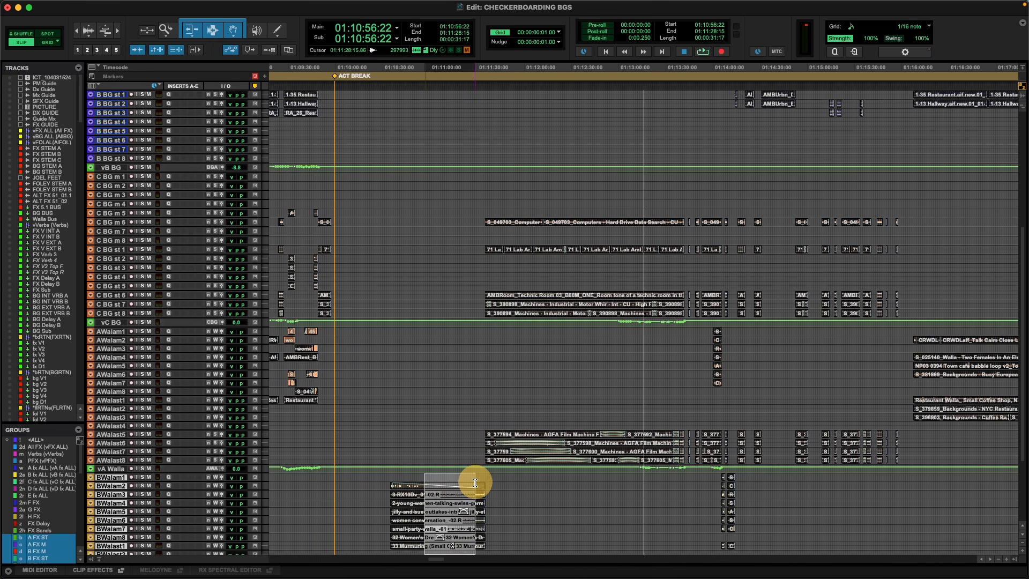
click(497, 437)
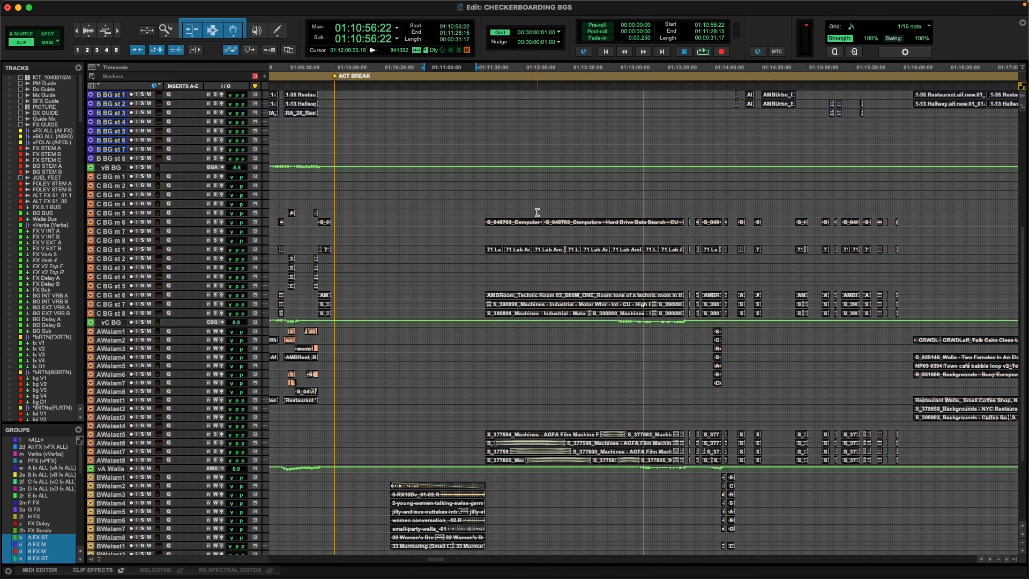
drag(536, 213, 641, 283)
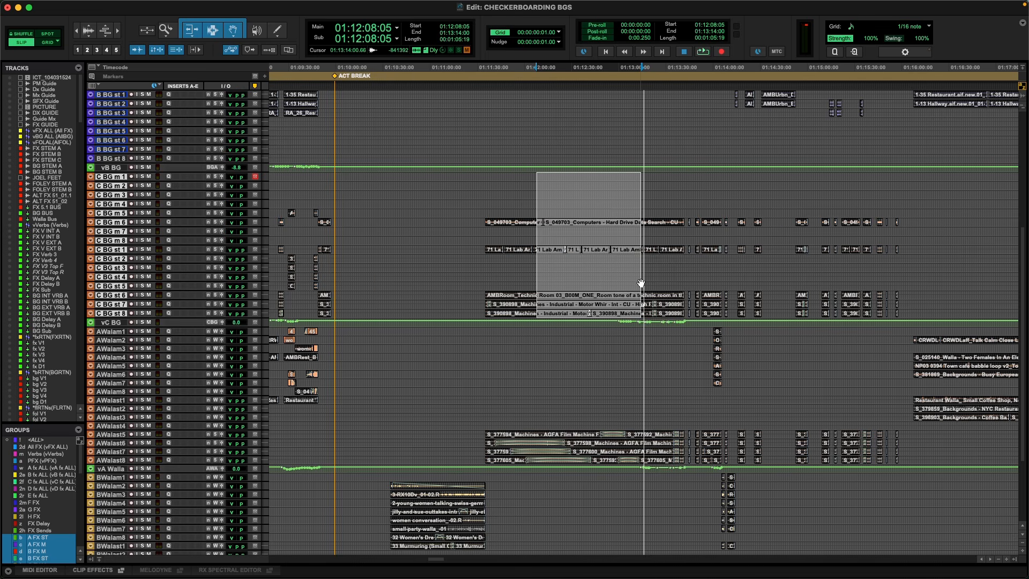
Show the whole reel and select about 16 seconds of the C BG clips from 01:26:06:17, after the DX ADR CLIP START marker.
key(r)
key(r)
key(r)
key(r)
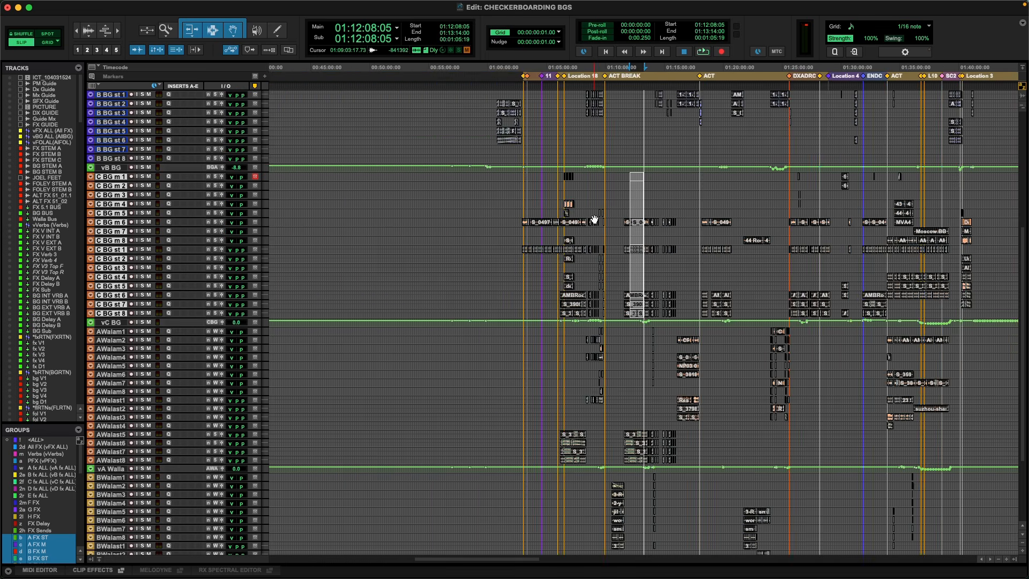
drag(718, 184, 720, 187)
key(t)
key(t)
key(t)
key(t)
key(t)
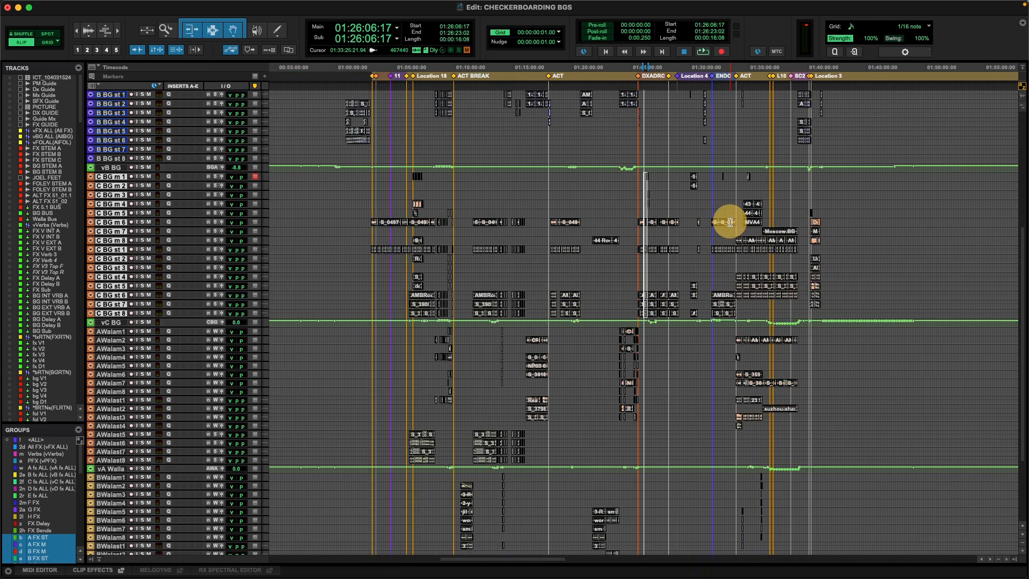
Select about 40 seconds of the party and murmuring clips on the B walla tracks from 01:22:16:21.
key(r)
scroll(507, 322, down, 5)
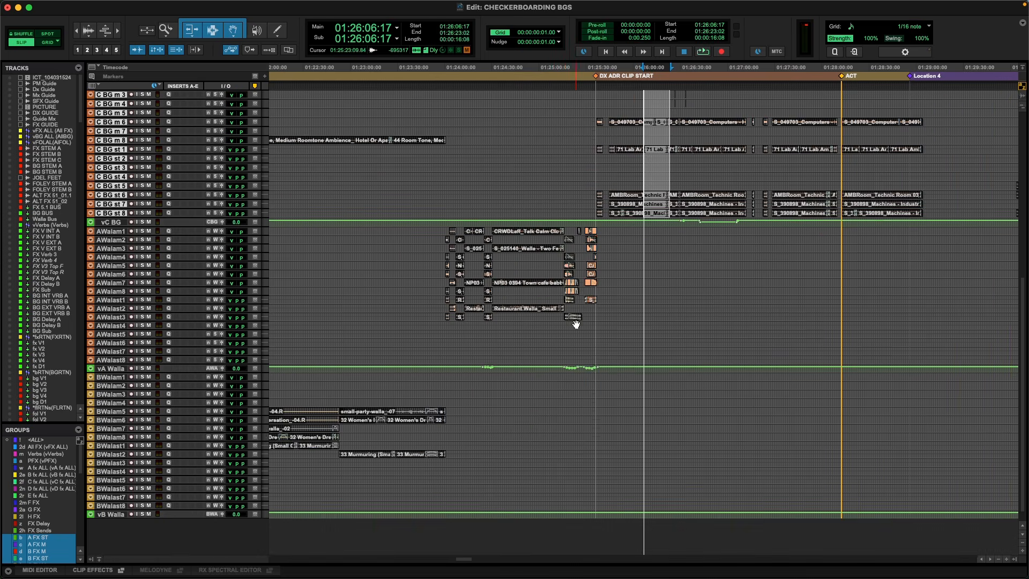
key(r)
drag(464, 361, 497, 361)
key(t)
key(t)
key(r)
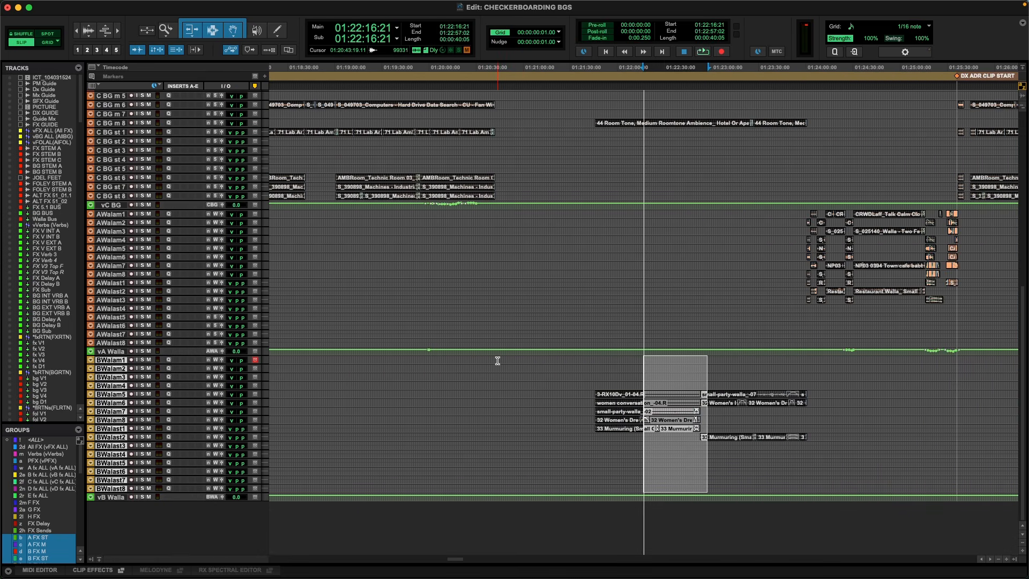
Place the cursor on the A BG mono tracks at 01:24:03:14 and take a closer look at the first kitchen clips.
scroll(497, 361, up, 10)
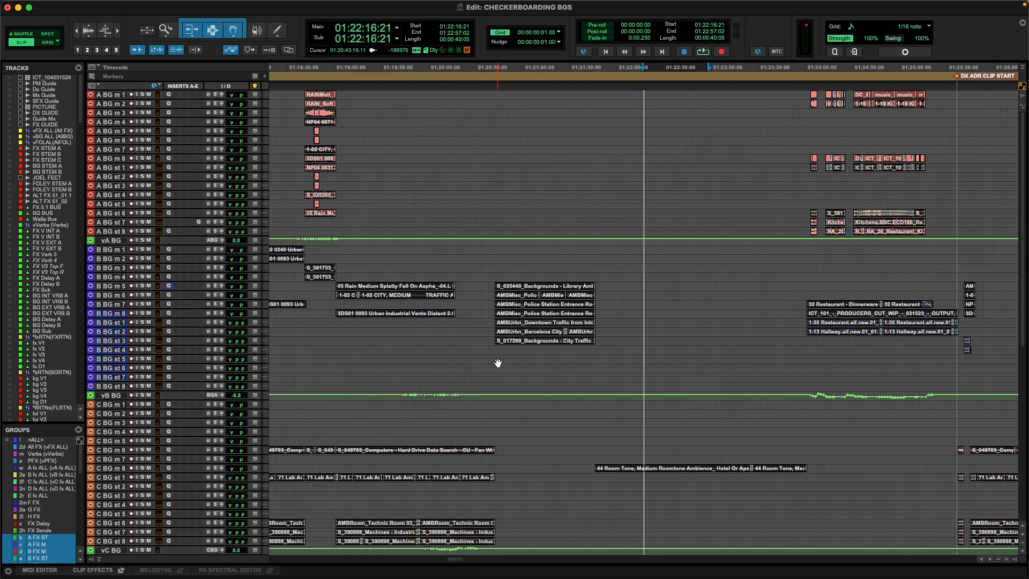
scroll(498, 363, down, 10)
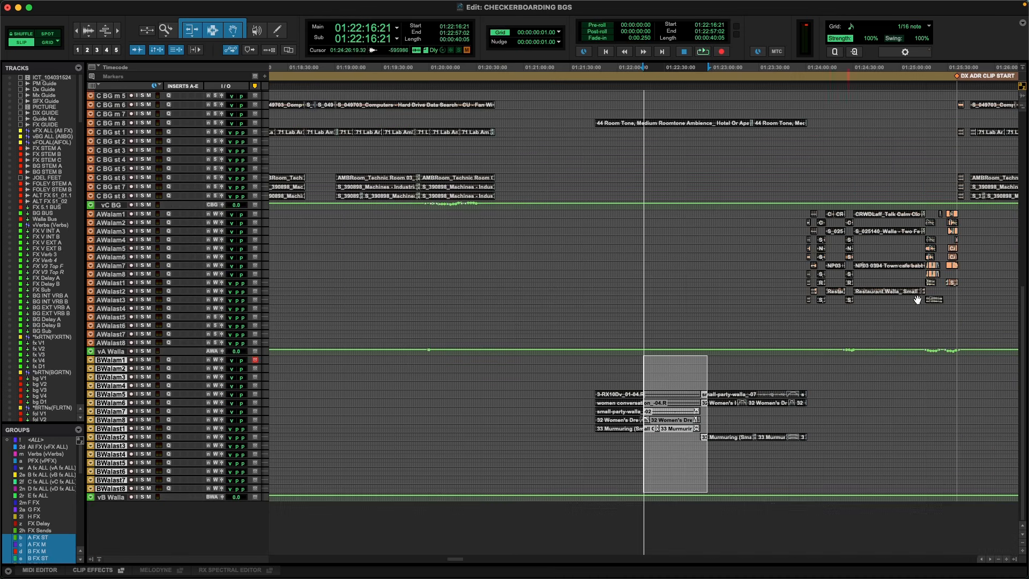
drag(1021, 316, 937, 81)
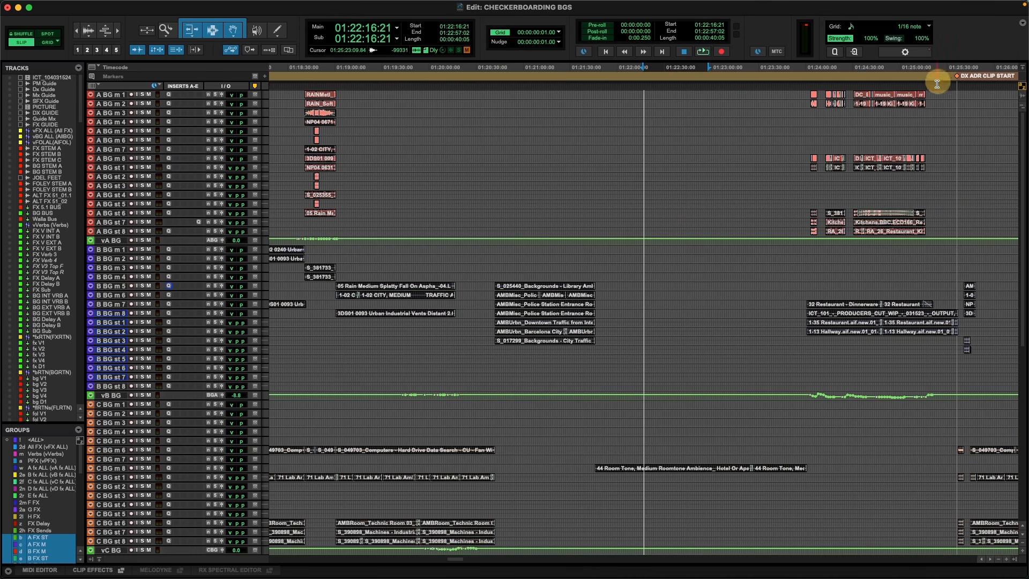
click(811, 111)
key(t)
key(t)
key(t)
key(t)
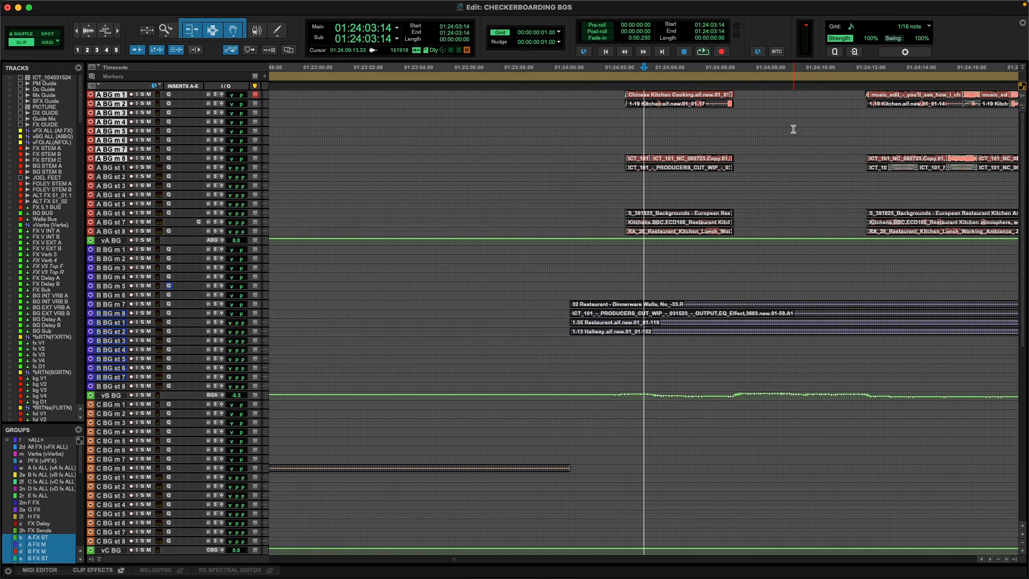
Place the cursor in the second block of A BG kitchen clips at 01:24:14:06 for a closer look.
key(r)
click(710, 111)
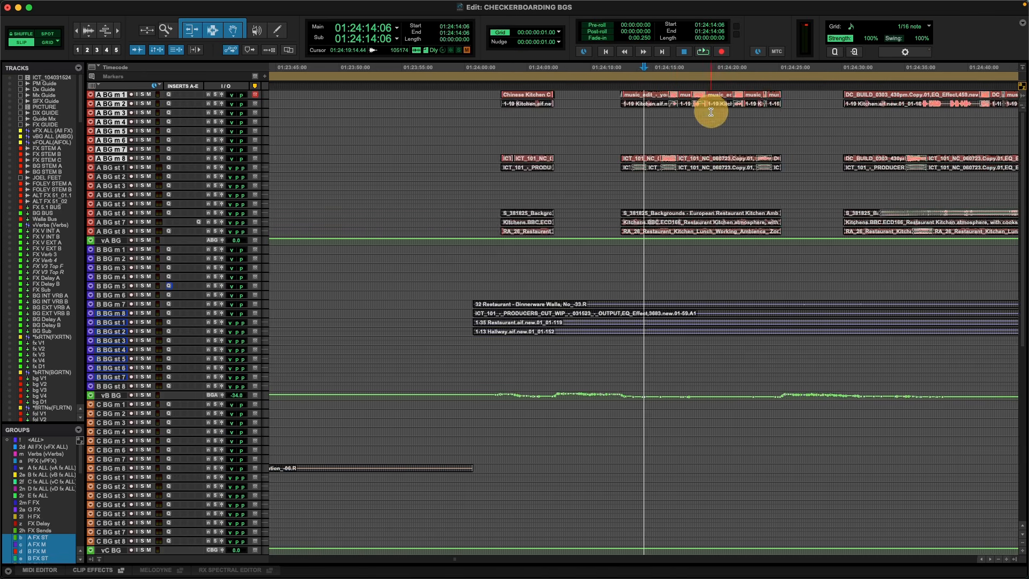
key(t)
click(837, 103)
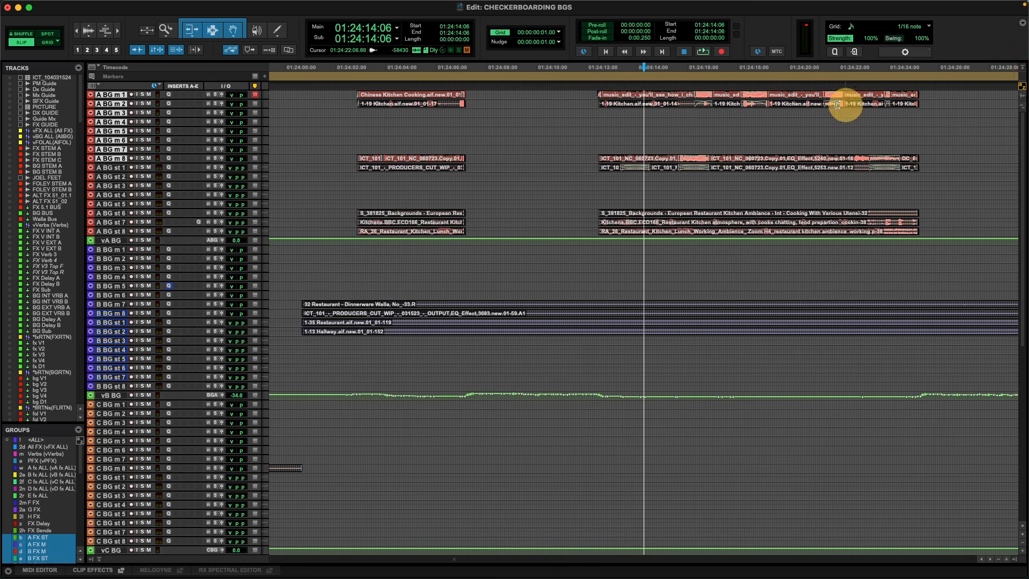
key(t)
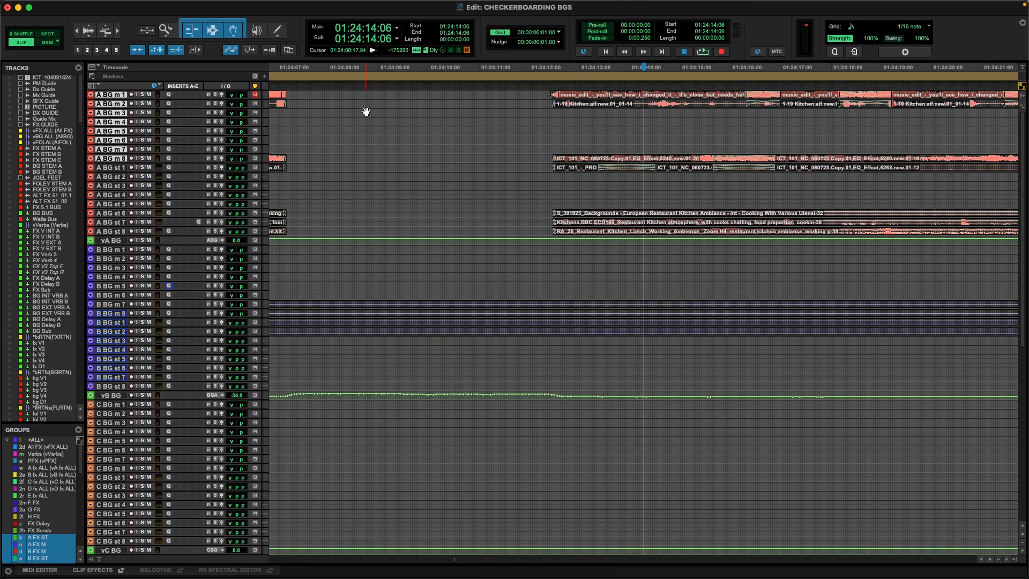
Switch to the enlarged A BG track layout and place the cursor in the Chinese Kitchen Cooking clip at 01:24:05:11.
key(period)
key(1)
key(period)
key(r)
key(r)
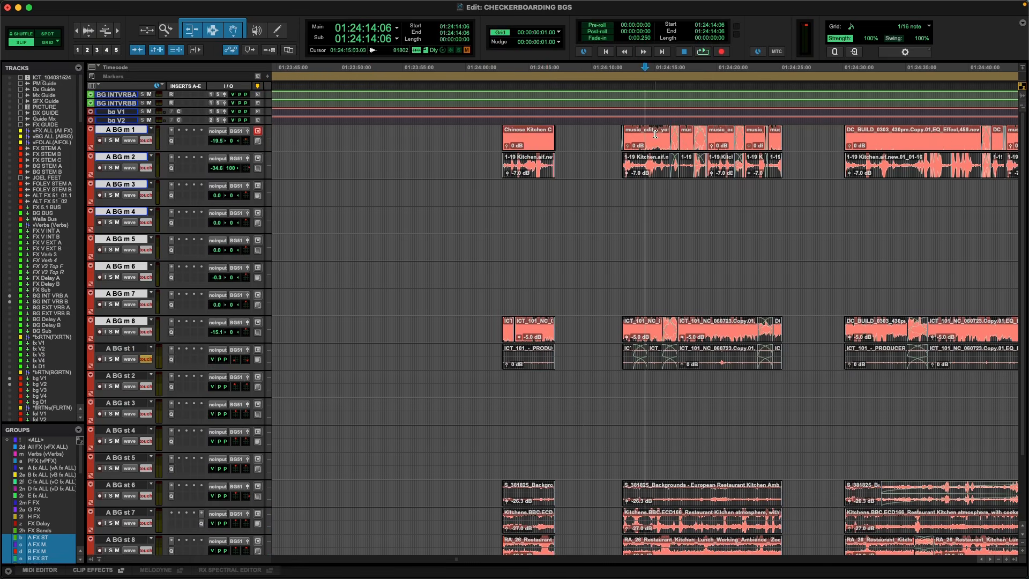
click(654, 134)
key(t)
click(403, 132)
key(t)
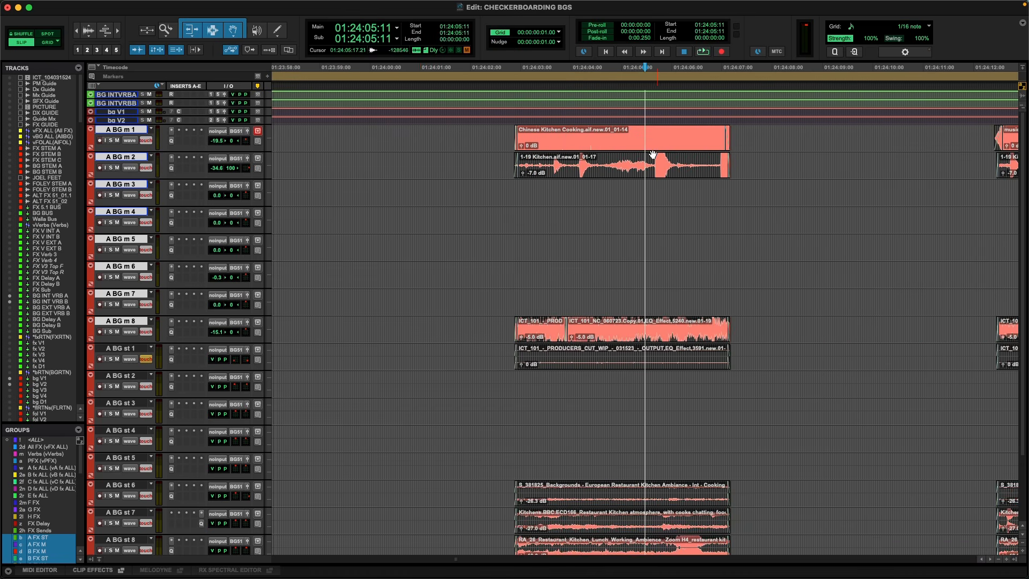
Suspend track grouping and delete the first 1-19 Kitchen clip on A BG m 2.
click(606, 174)
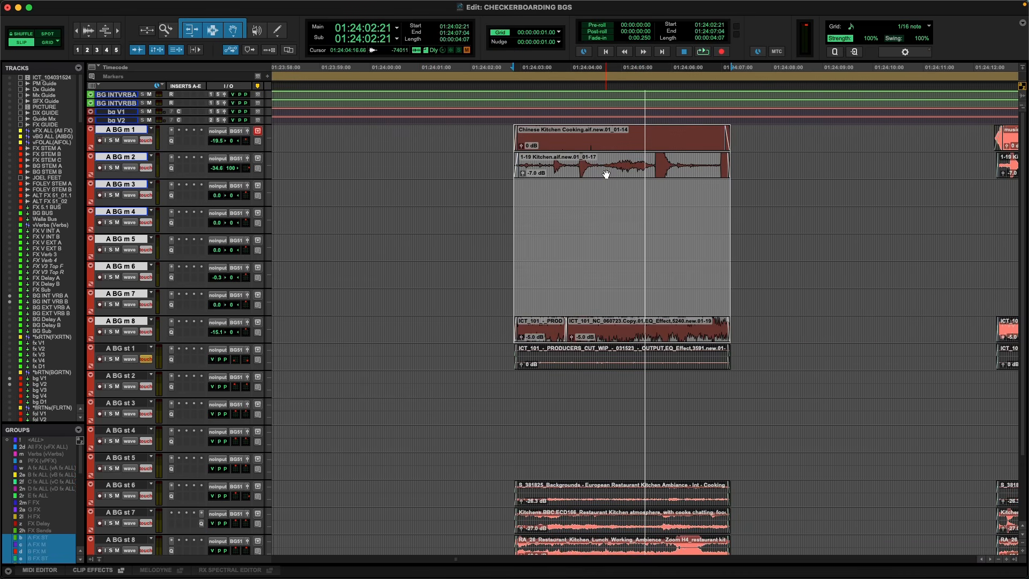
click(496, 292)
click(668, 167)
key(Delete)
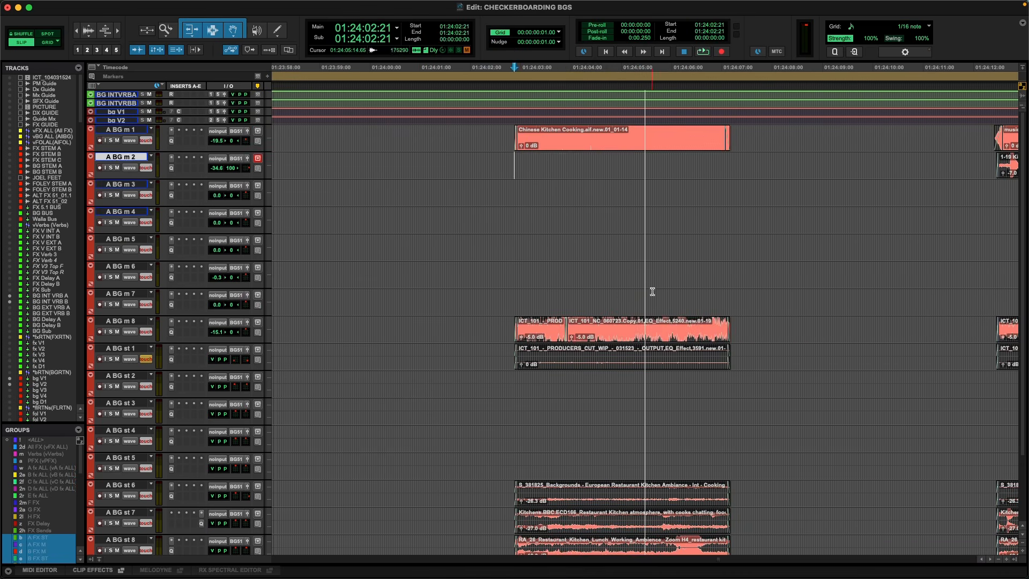
Delete the ICT_101 clips on A BG m 8 and the restaurant kitchen clips on A BG st 6 to 8 around 01:24:04.
drag(489, 320, 827, 344)
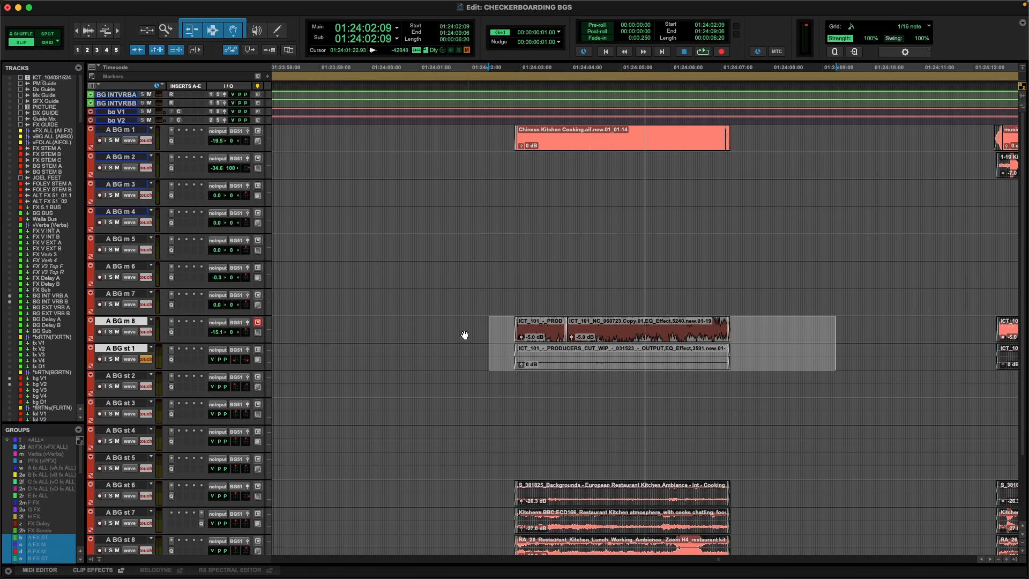
click(701, 338)
drag(747, 326, 489, 326)
key(Delete)
click(488, 326)
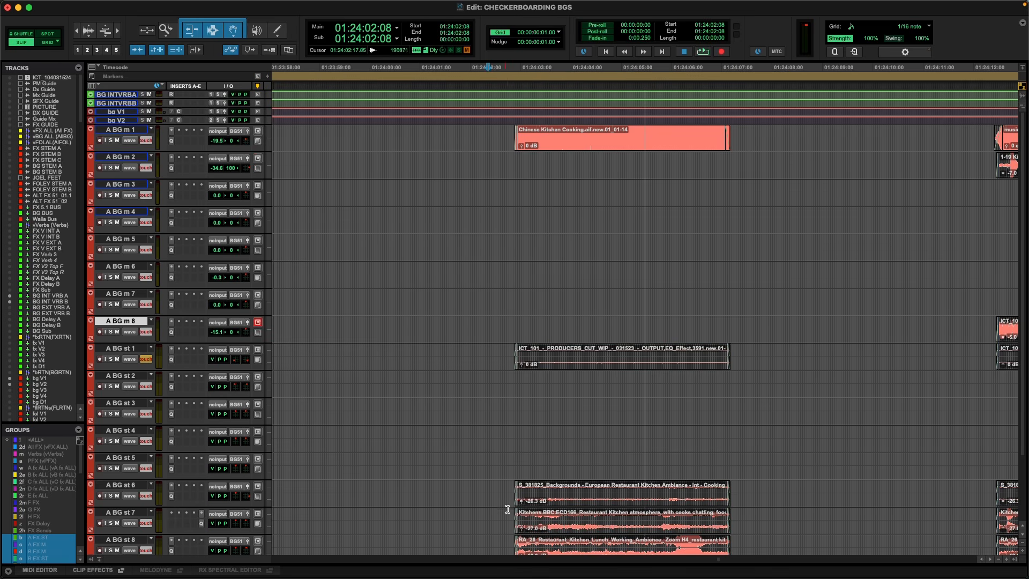
drag(504, 488, 739, 478)
key(Delete)
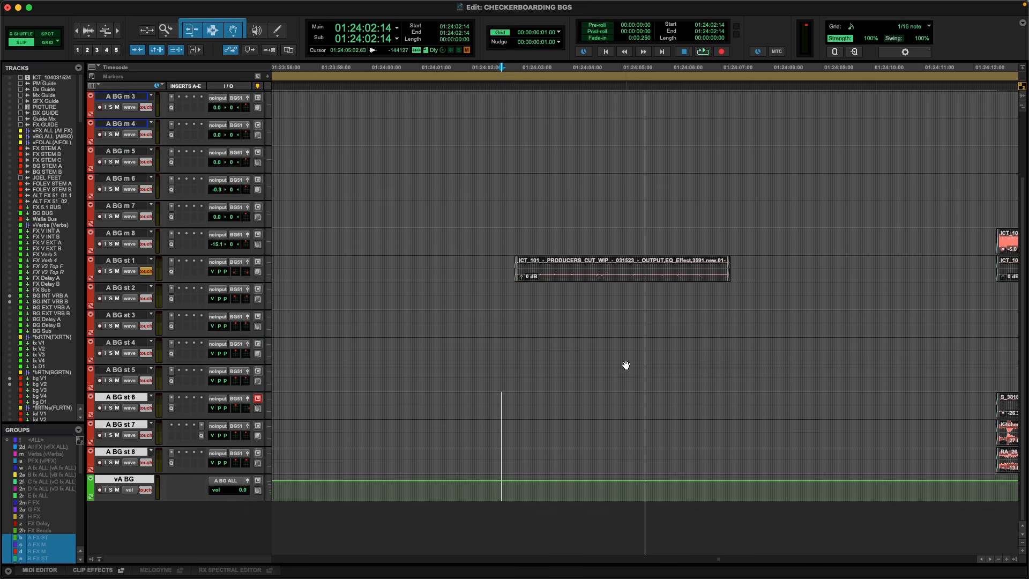
Solo A BG m 1 through A BG st 2 and play the remaining kitchen clips from 01:24:04:04.
scroll(824, 131, up, 3)
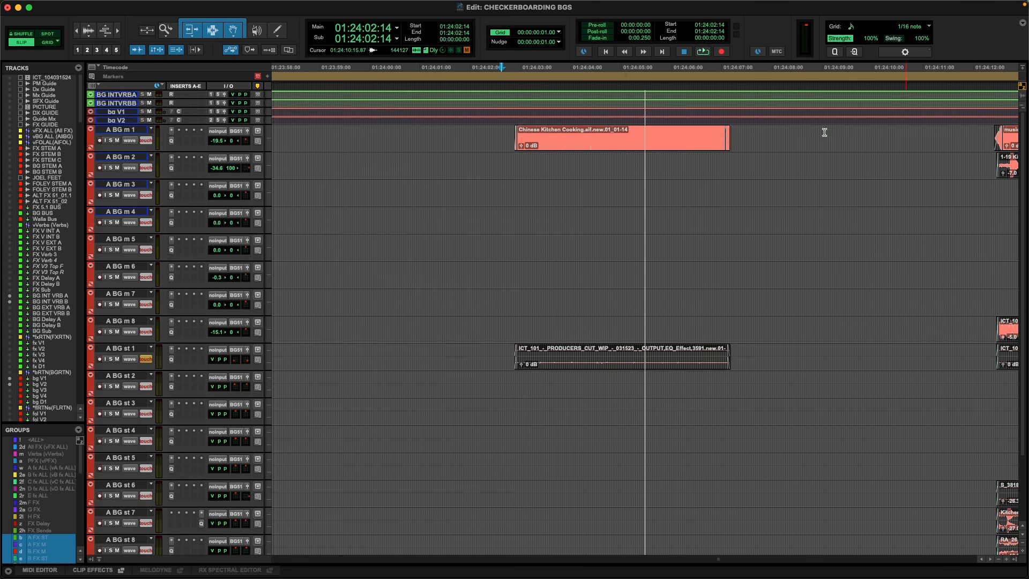
drag(579, 125, 701, 390)
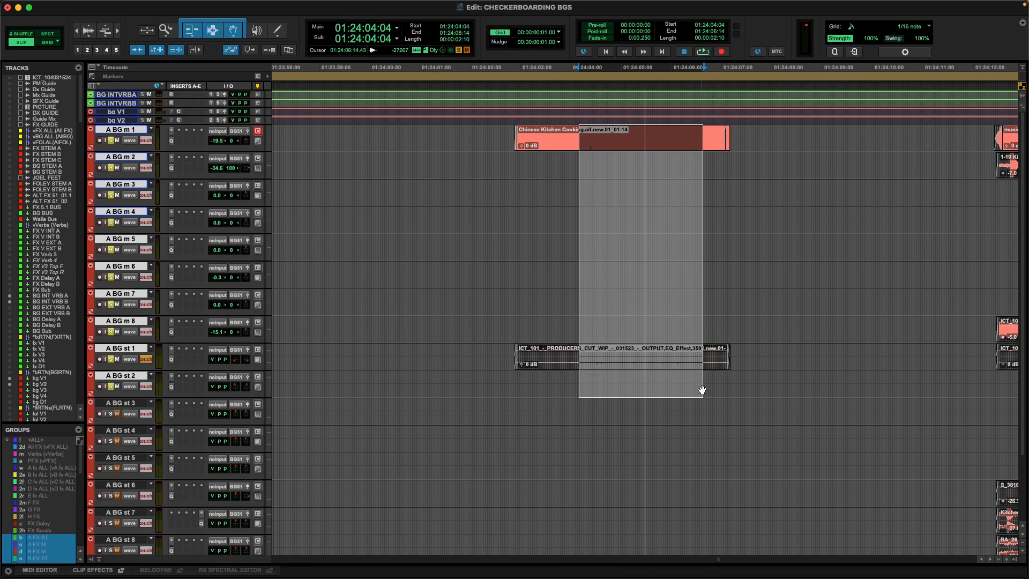
key(space)
key(space)
Select the whole ICT_101 producers cut clip on A BG st 1, starting at 01:24:02:21.
click(596, 230)
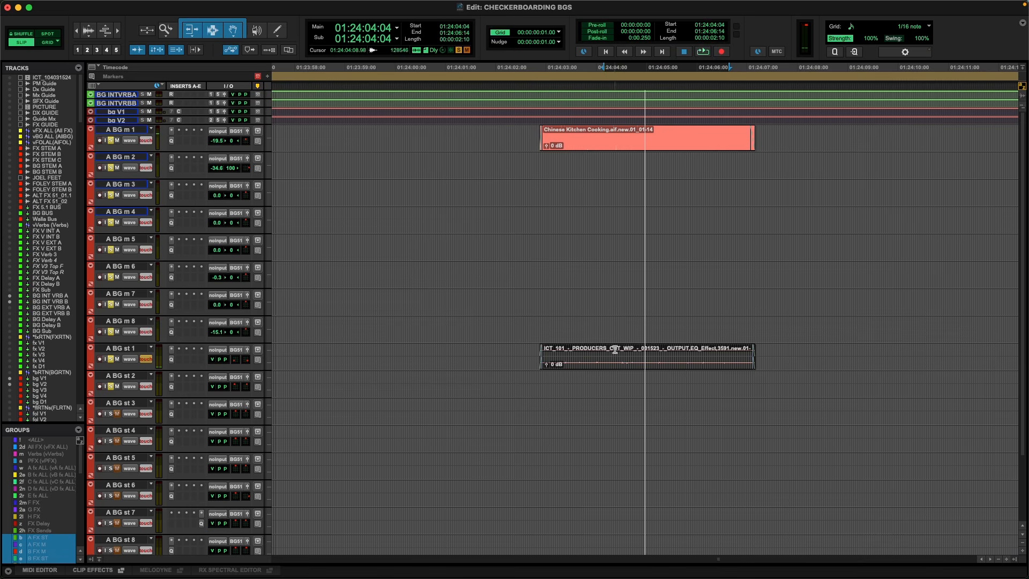
click(645, 82)
click(607, 362)
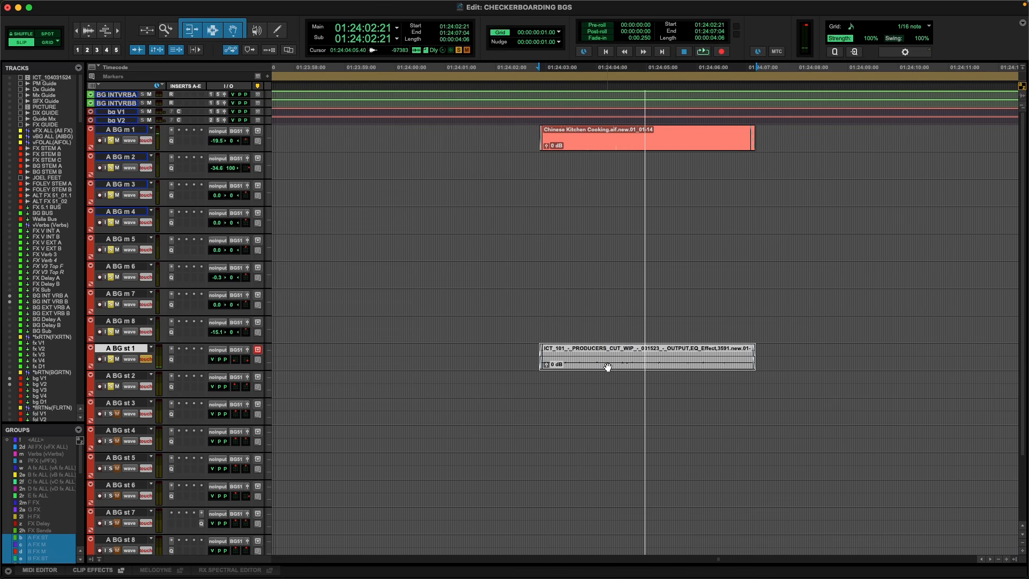
Play the remaining kitchen ambience clips from 01:24:03:18, then place the cursor in the A BG st 1 clip at 01:24:04:11.
click(584, 324)
key(space)
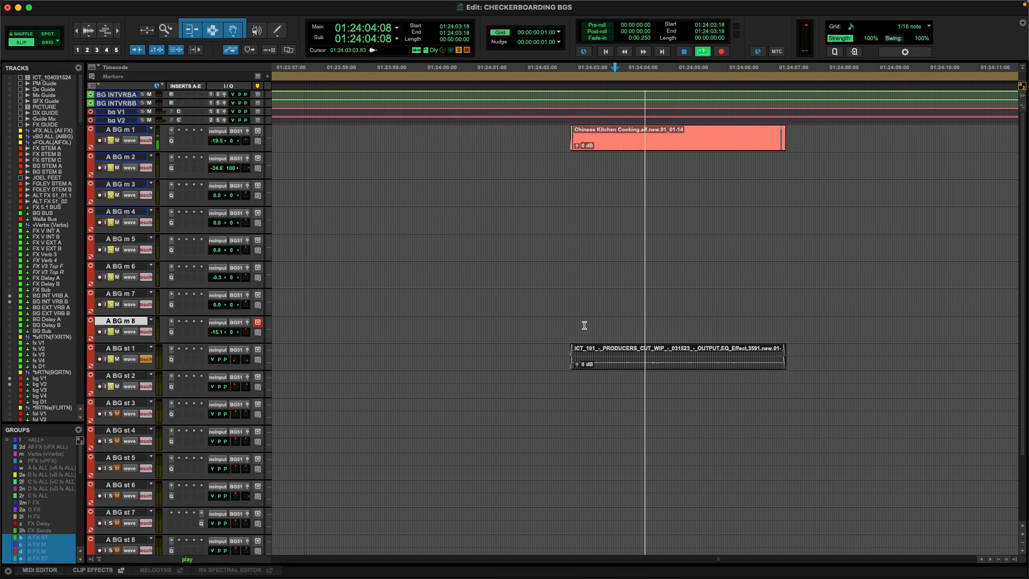
key(space)
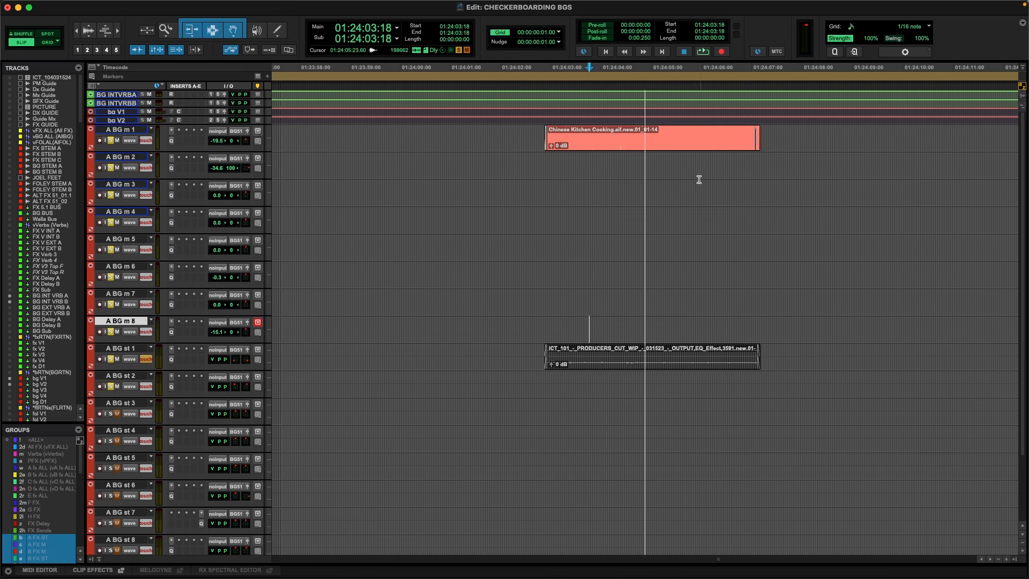
click(691, 147)
click(624, 351)
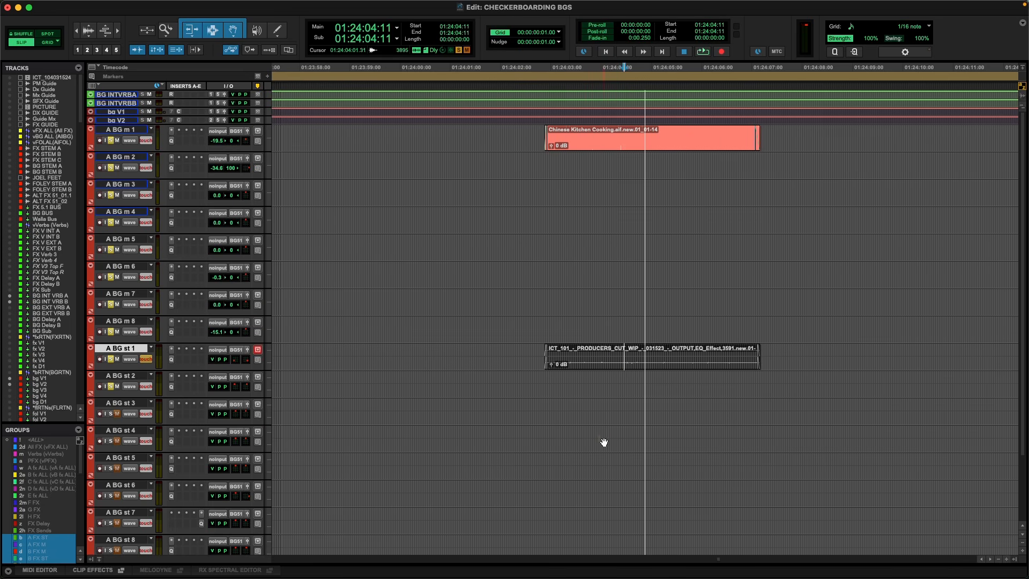
Undo the recent deletions to restore the kitchen clips on A BG m 2, A BG m 8 and A BG st 6 to 8.
key(super+z)
key(super+z)
key(super+z)
key(super+z)
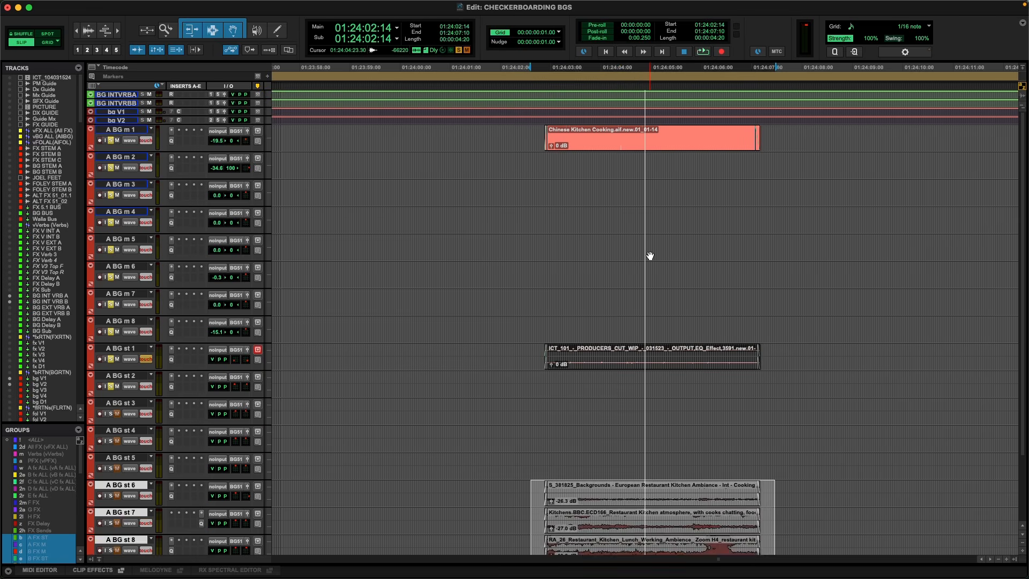
key(r)
key(r)
key(r)
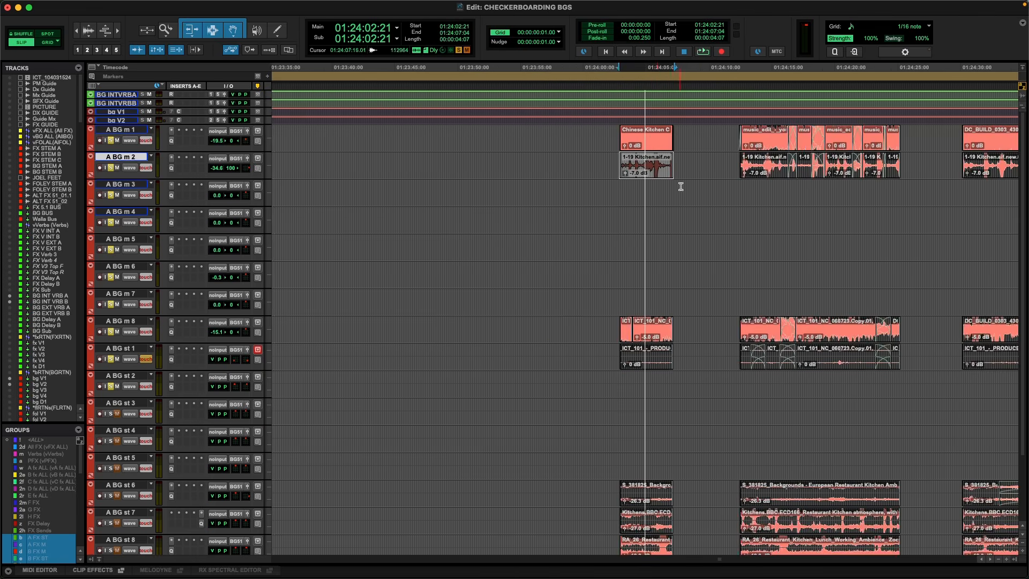
Examine the kitchen clips stacked across A BG m 1 to A BG st 8 around 01:24:05:02.
scroll(707, 188, down, 2)
scroll(713, 177, down, 2)
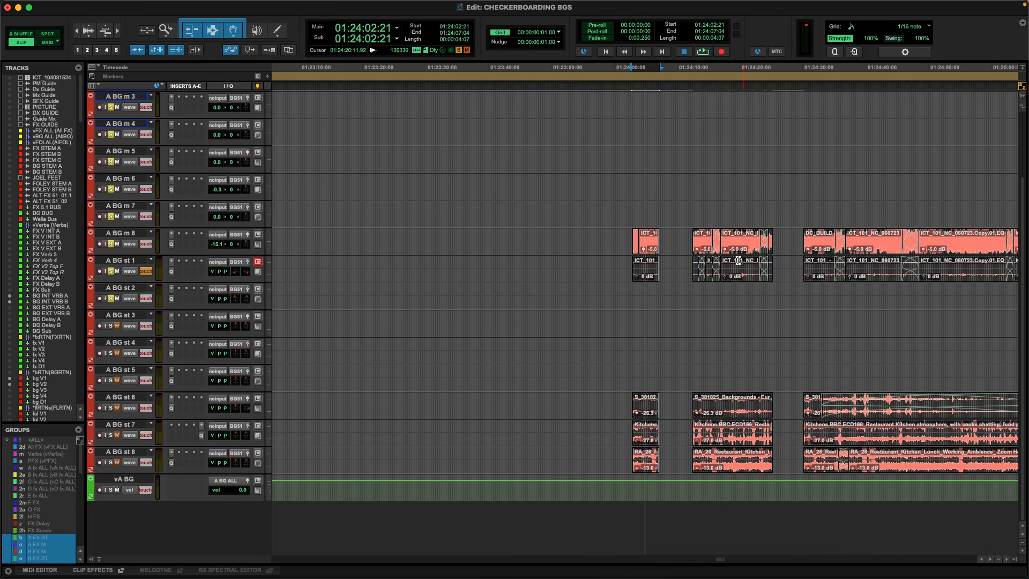
key(t)
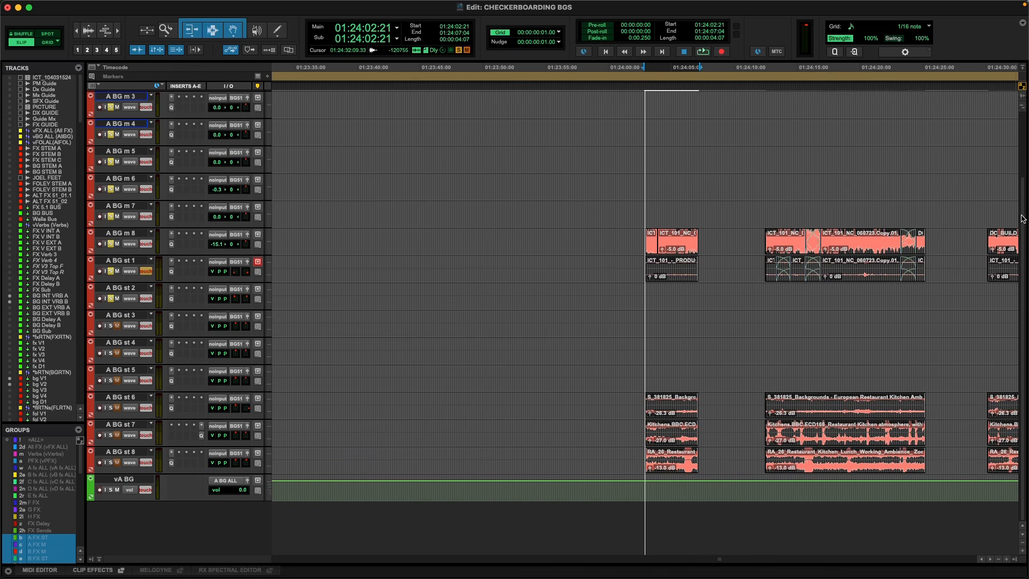
scroll(1022, 217, up, 4)
click(672, 135)
key(t)
key(t)
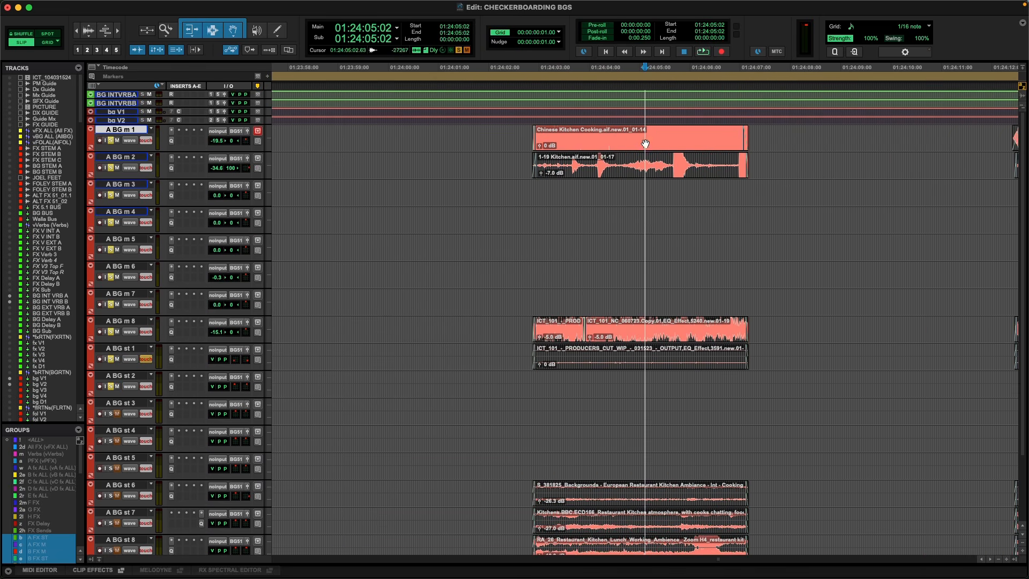
scroll(622, 369, down, 2)
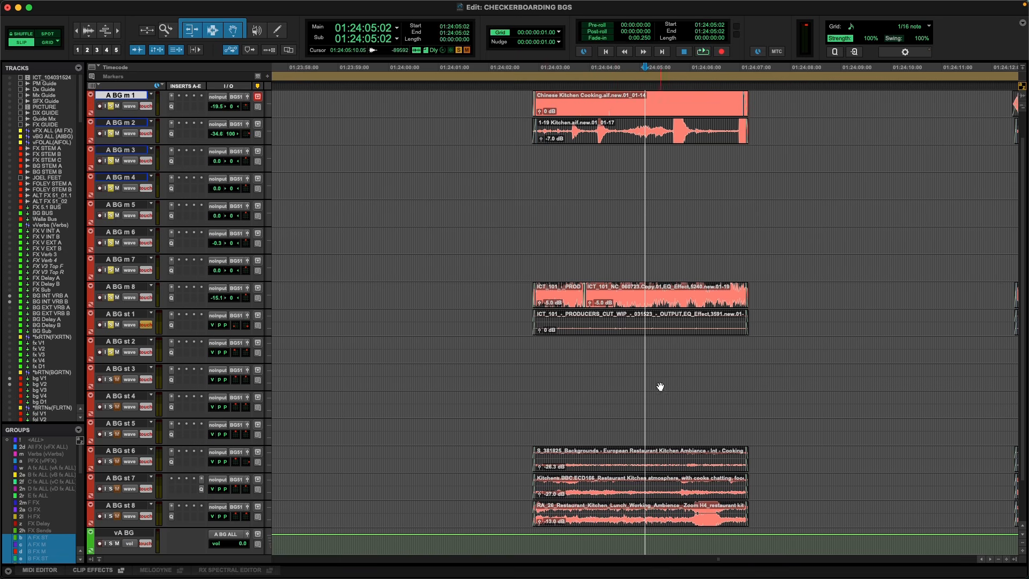
scroll(632, 333, down, 2)
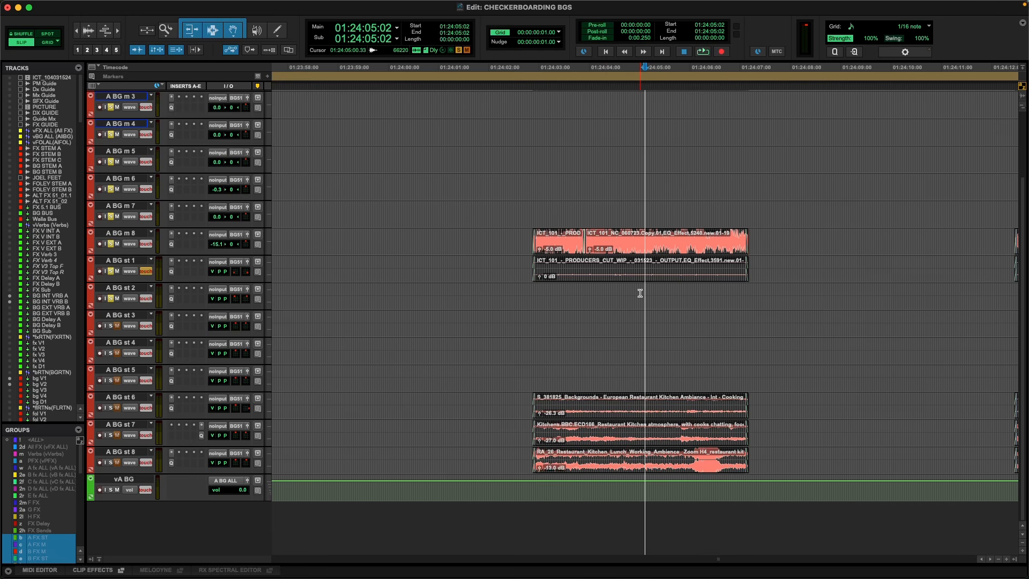
scroll(586, 262, up, 3)
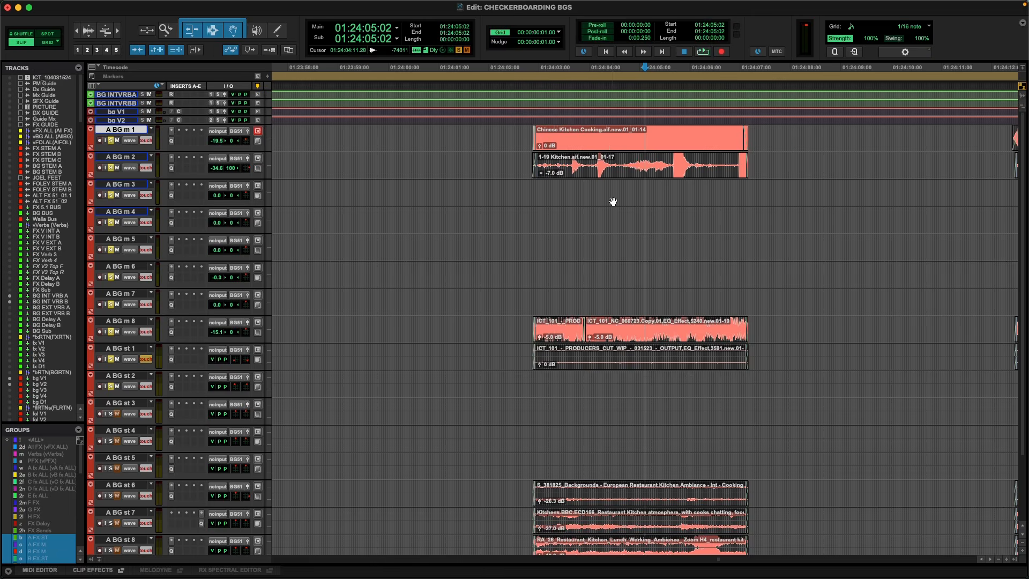
Solo A BG st 7 and play a section of its second kitchen atmosphere clip from 01:24:14:06.
scroll(613, 202, down, 2)
scroll(750, 306, down, 3)
click(707, 424)
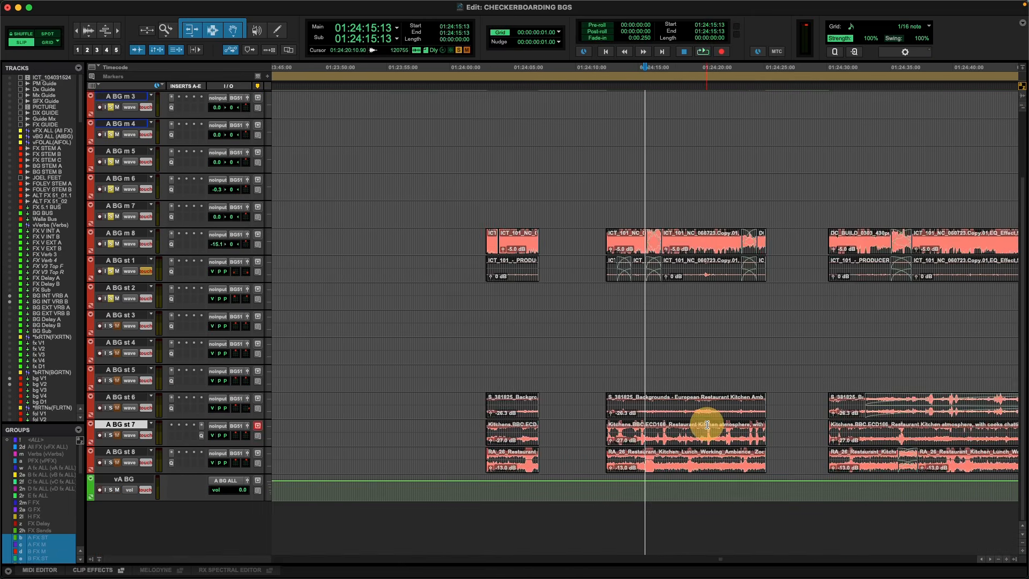
scroll(707, 425, up, 2)
drag(613, 429, 844, 427)
key(space)
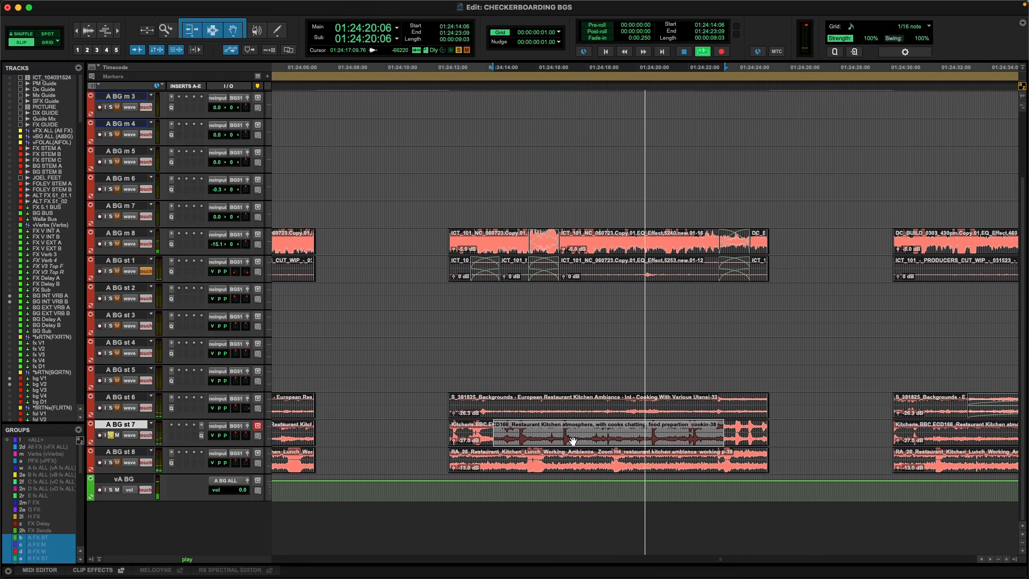
key(space)
Select the whole A BG st 7 kitchen atmosphere clip at 01:24:12:11 and raise its clip gain to -12 dB while auditioning it.
drag(588, 432, 505, 432)
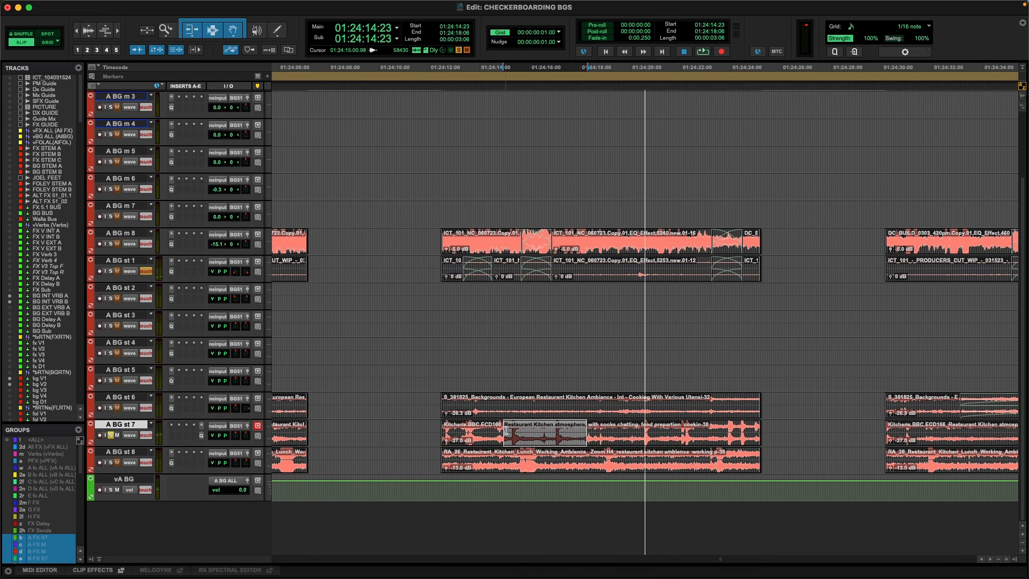
click(514, 443)
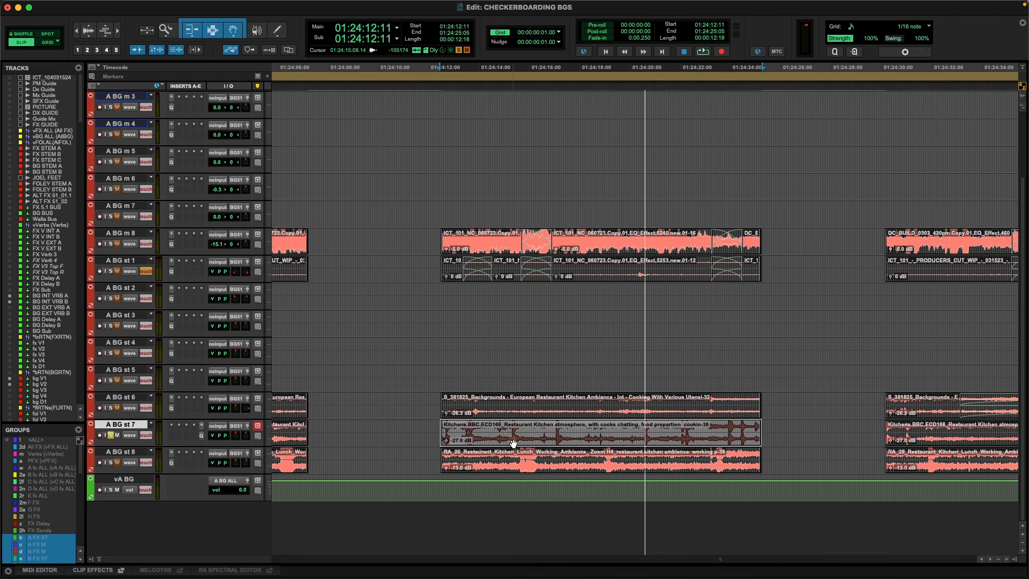
key(ctrl+shift+Up)
key(ctrl+shift+Up)
key(ctrl+shift+Up)
key(ctrl+shift+Up)
key(ctrl+shift+Up)
key(ctrl+shift+Up)
key(ctrl+shift+Up)
key(ctrl+shift+Up)
key(ctrl+shift+Up)
key(ctrl+shift+Up)
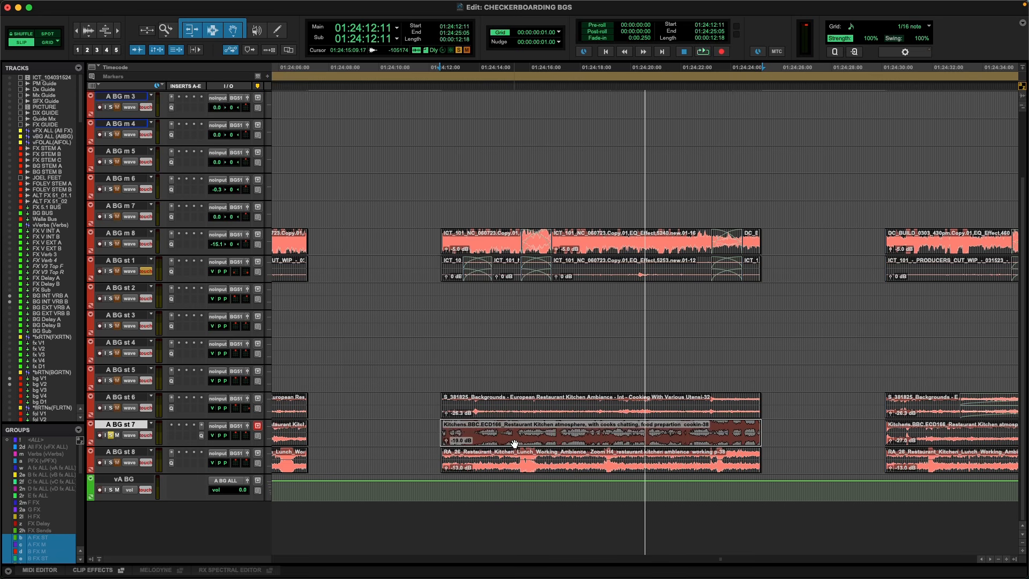
key(space)
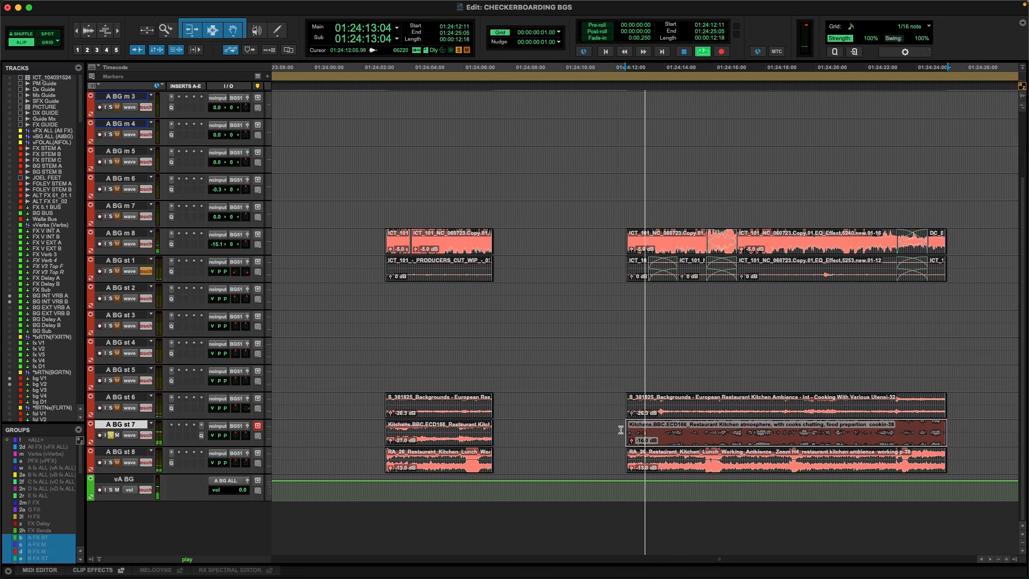
key(ctrl+shift+Up)
key(ctrl+shift+Up)
key(ctrl+shift+Up)
key(ctrl+shift+Up)
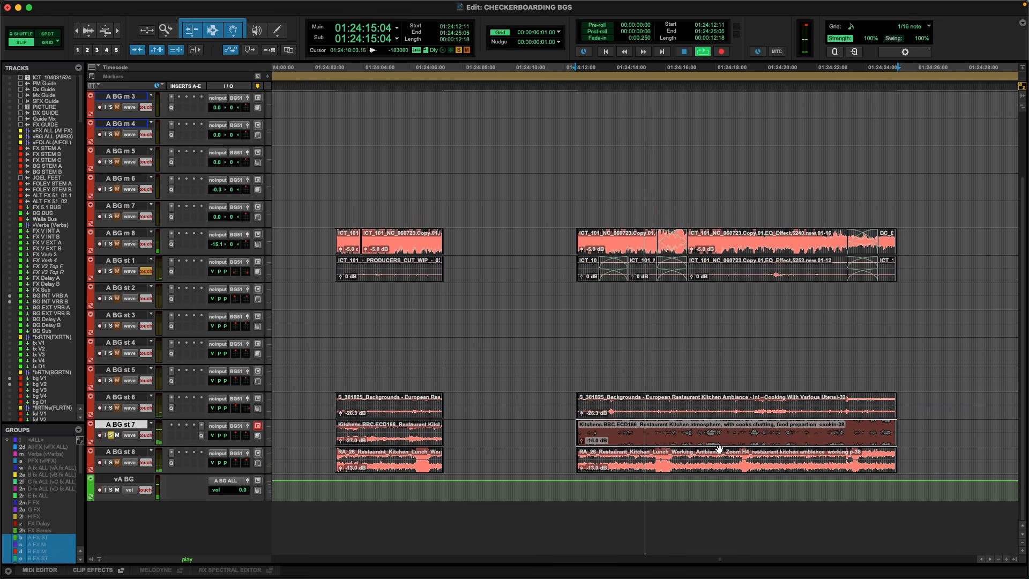
key(space)
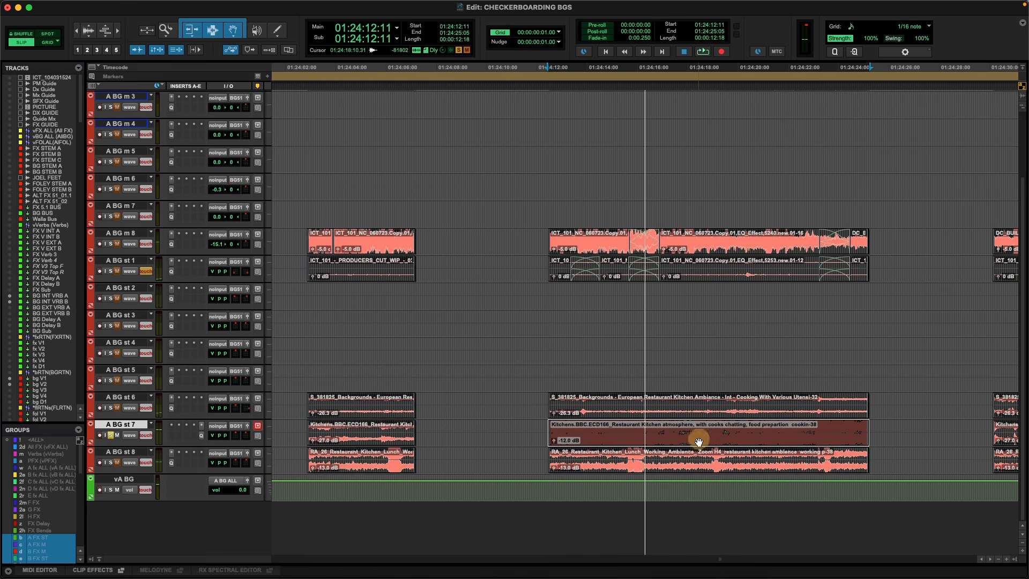
Play the boosted A BG st 7 kitchen clip from 01:24:12:11 and briefly check it against the picture in the video window.
key(space)
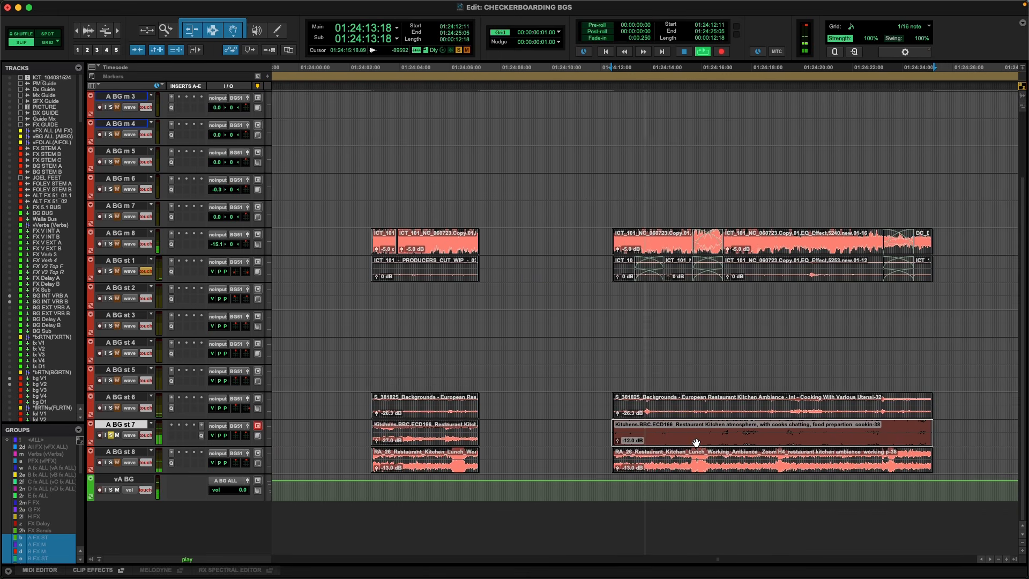
key(super+9)
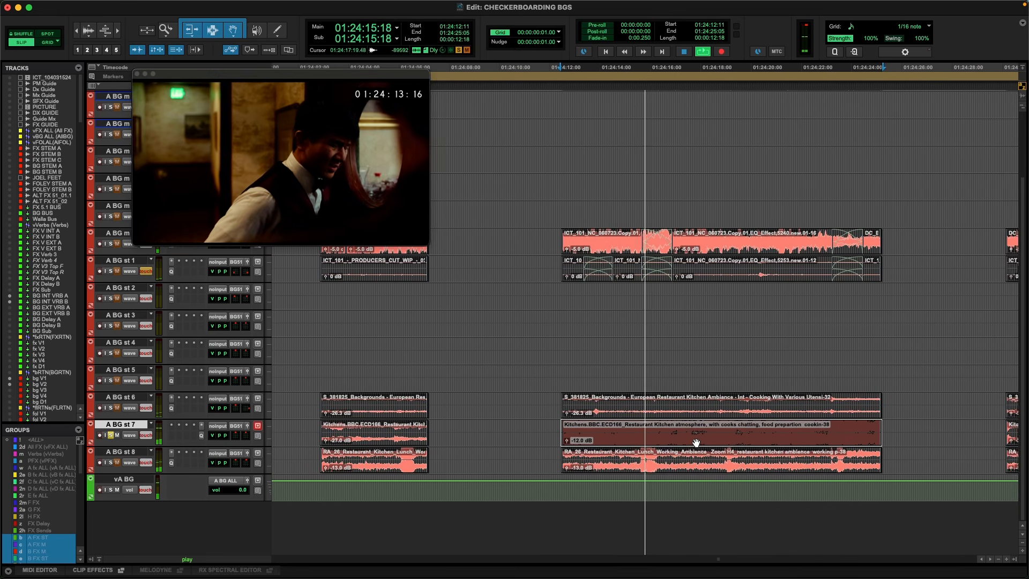
key(super+9)
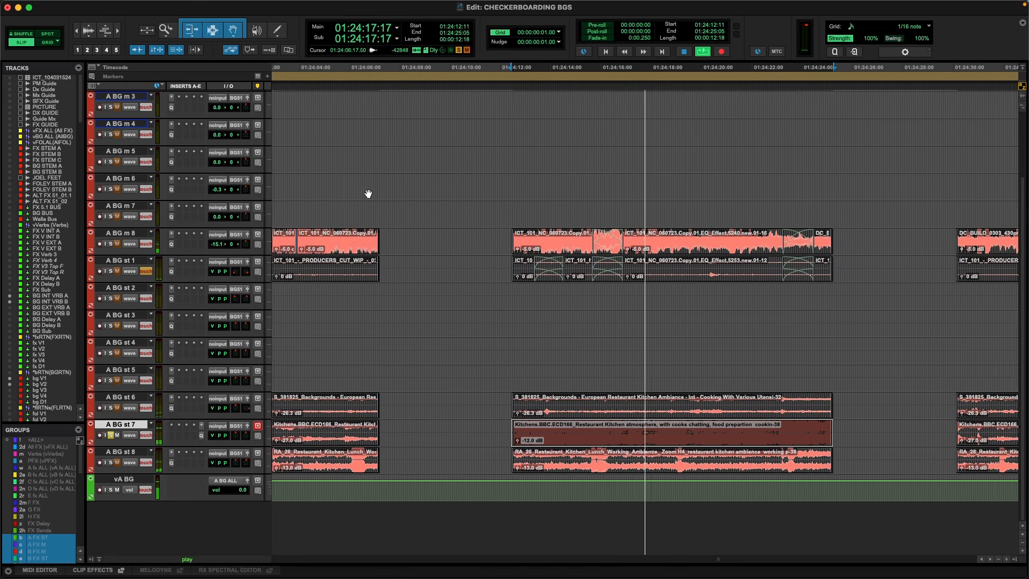
key(space)
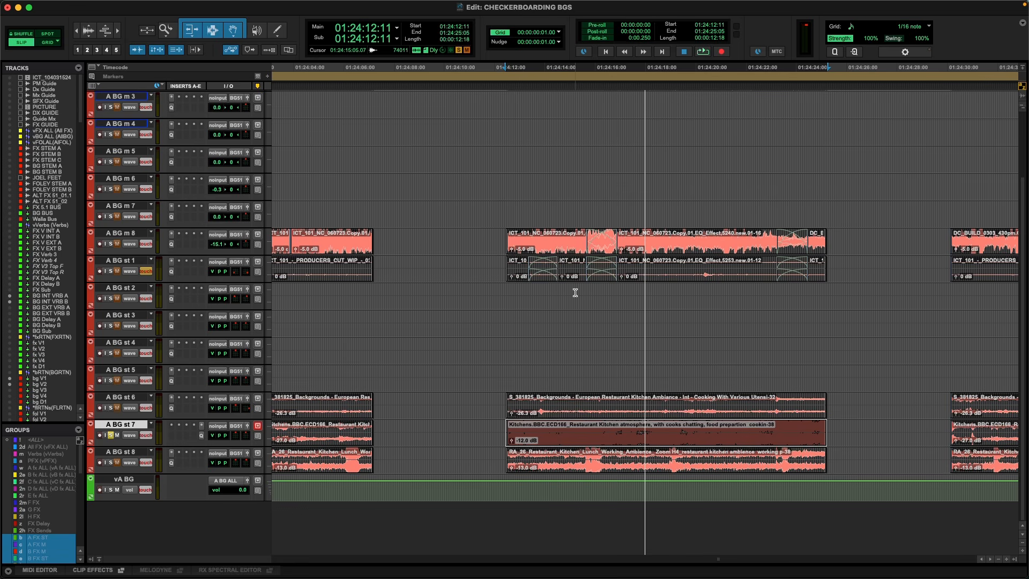
Audition from 01:24:12:11 with the A BG st 7 kitchen atmosphere clip temporarily muted.
key(super+m)
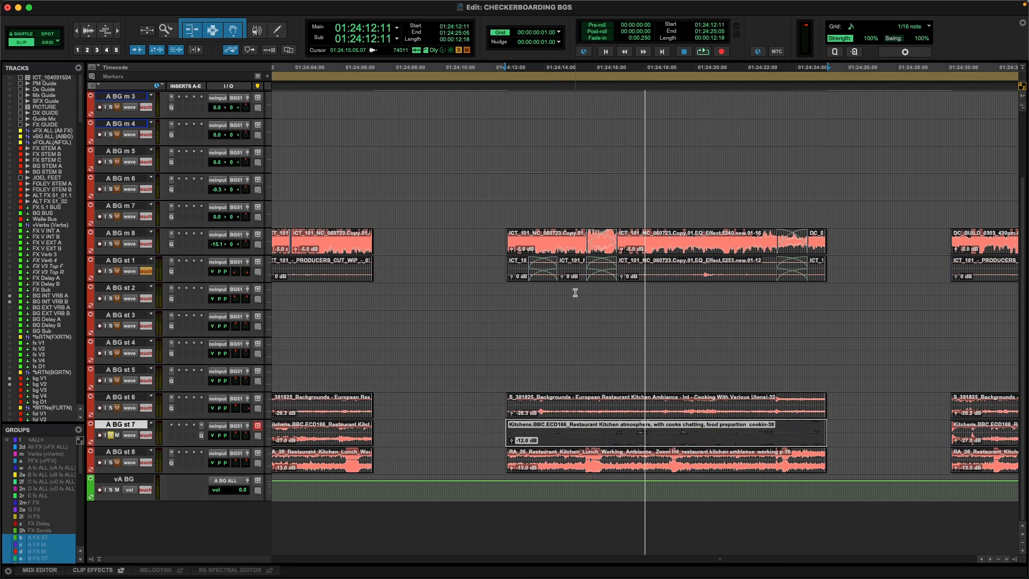
key(space)
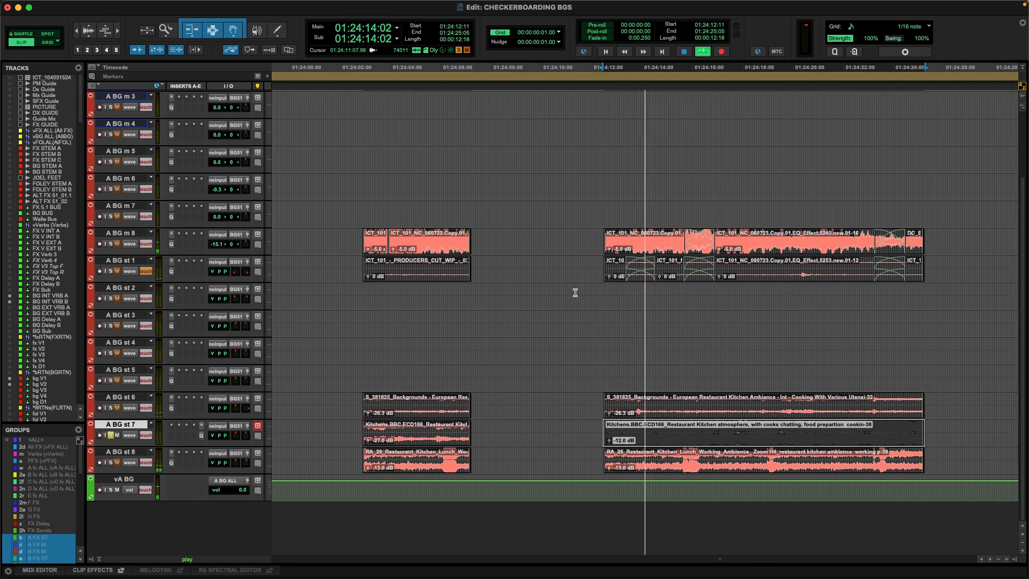
key(space)
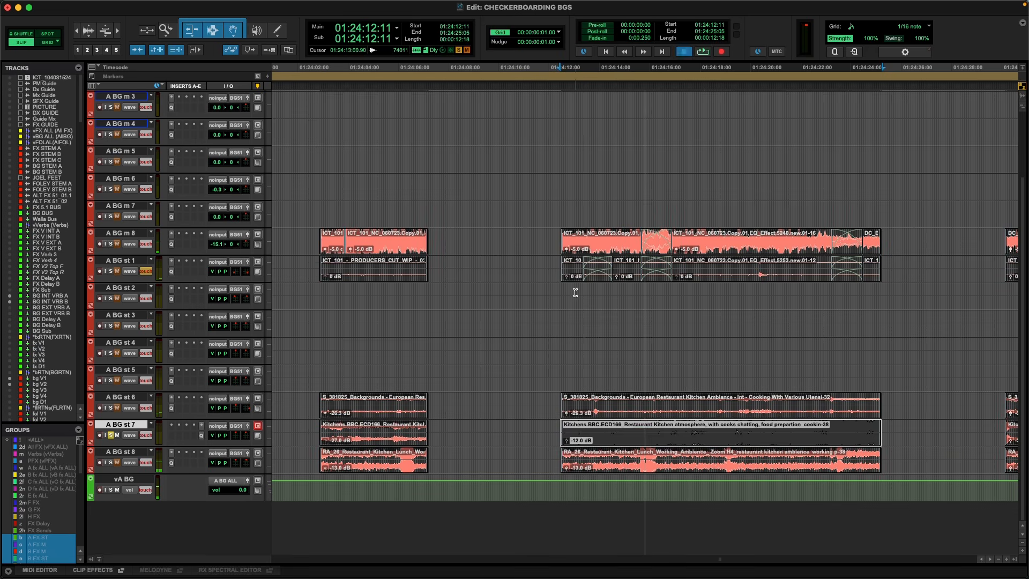
key(super+m)
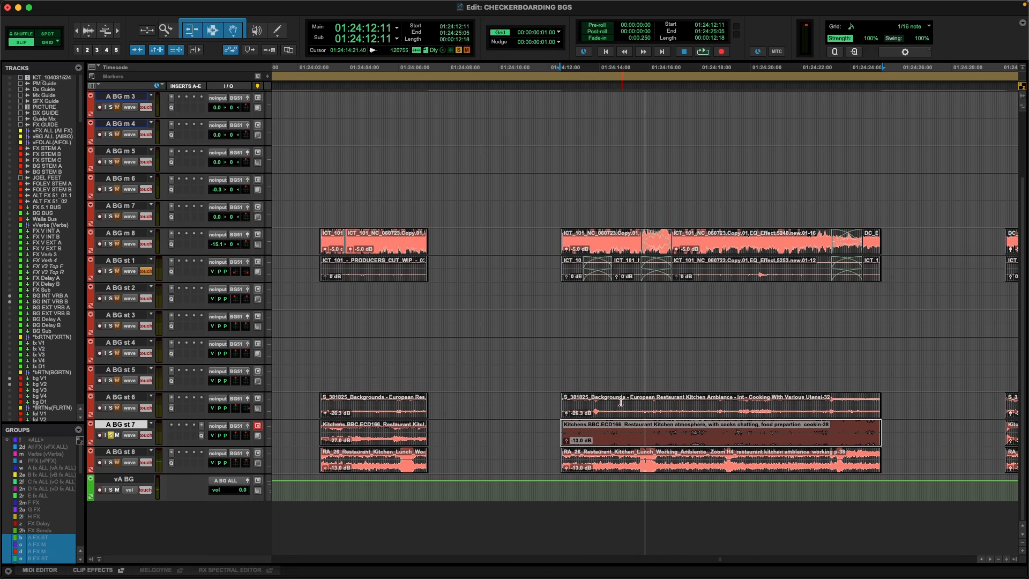
Lower the clip gain of the selected A BG st 7 kitchen atmosphere clip to -26 dB.
key(ctrl+shift+Down)
key(ctrl+shift+Down)
key(ctrl+shift+Down)
key(ctrl+shift+Down)
key(ctrl+shift+Down)
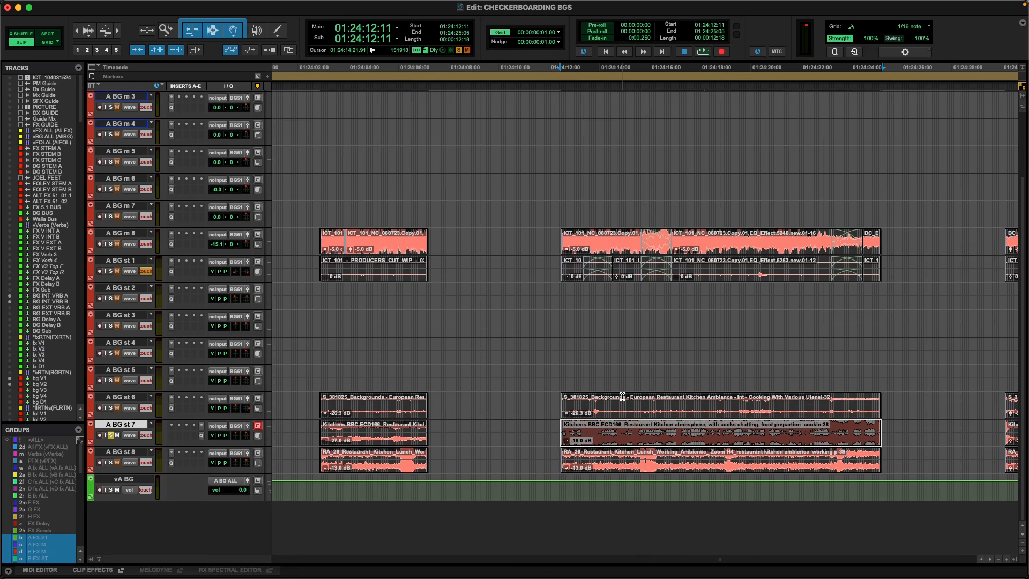
key(ctrl+shift+Down)
key(ctrl+shift+Down)
key(ctrl+shift+Down)
key(ctrl+shift+Down)
key(ctrl+shift+Down)
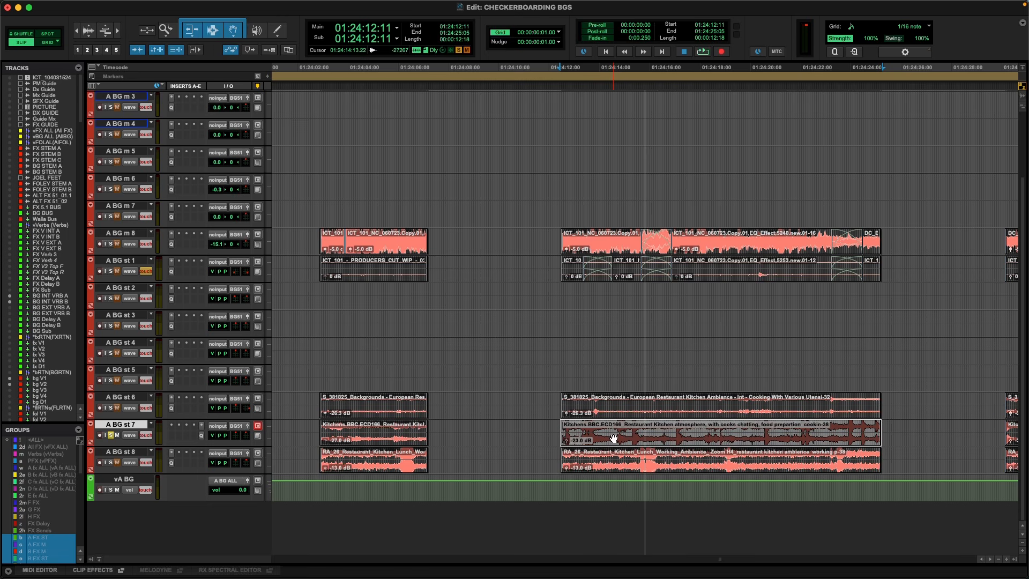
key(ctrl+shift+Down)
key(ctrl+shift+Down)
key(ctrl+shift+Down)
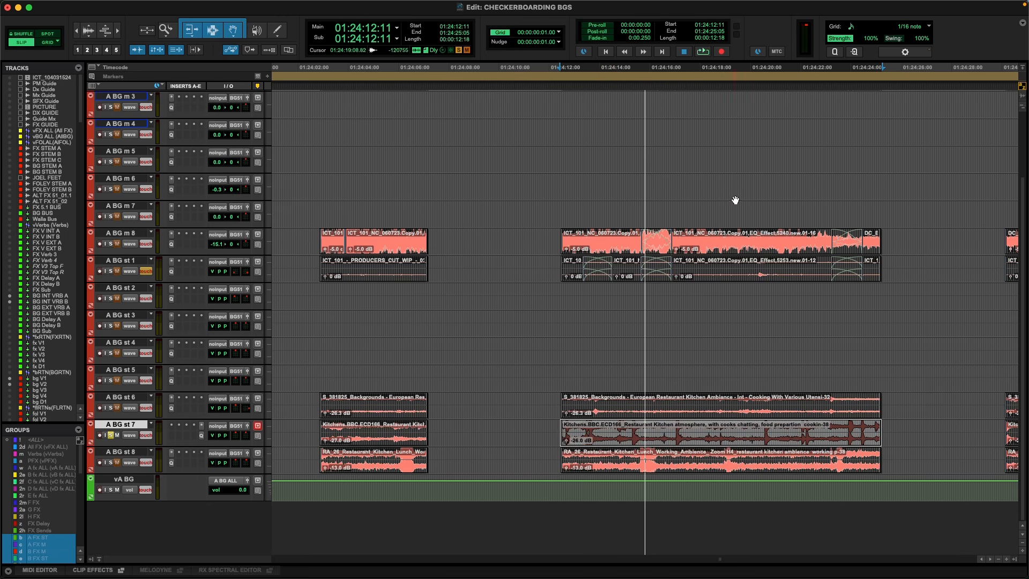
Review the full run of kitchen scene clips across A BG m 1 to A BG st 8.
key(r)
key(r)
key(r)
drag(1024, 205, 1024, 149)
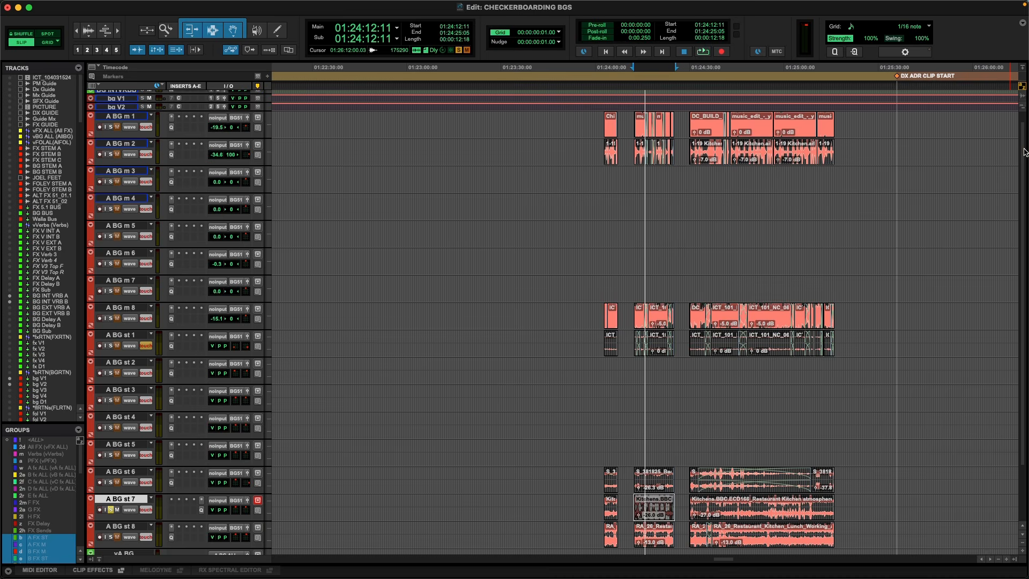